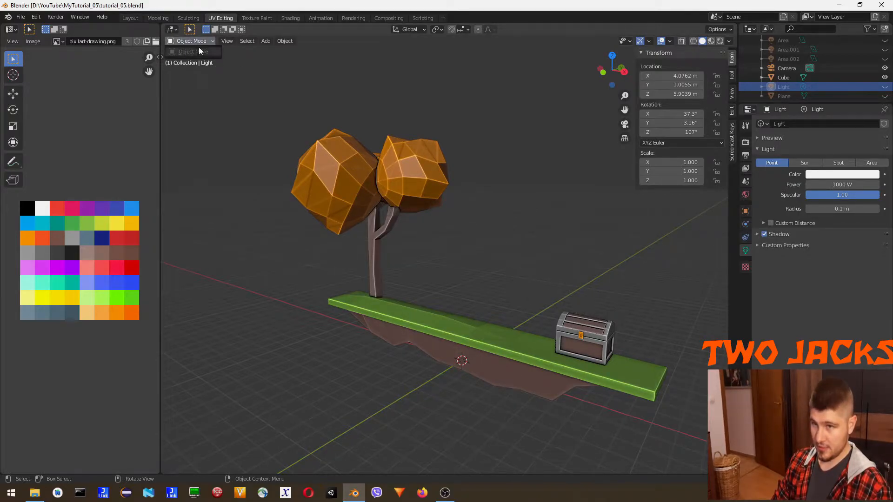
# - Select the Cube mesh and enter Edit Mode with vertex selection
pyautogui.click(779, 80)
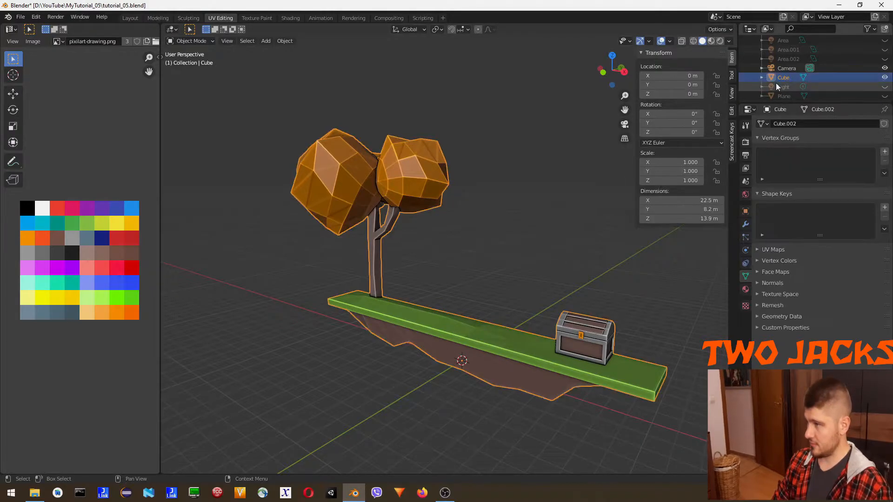
pyautogui.click(773, 70)
pyautogui.click(770, 78)
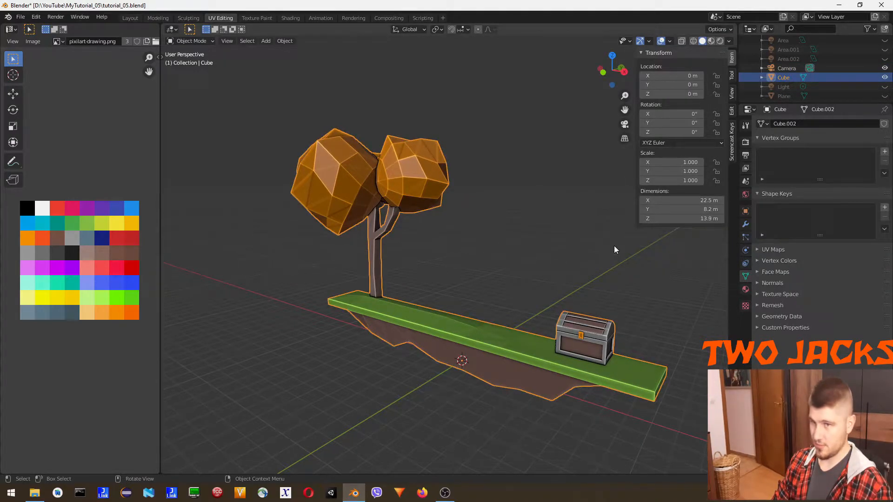
pyautogui.press('Tab')
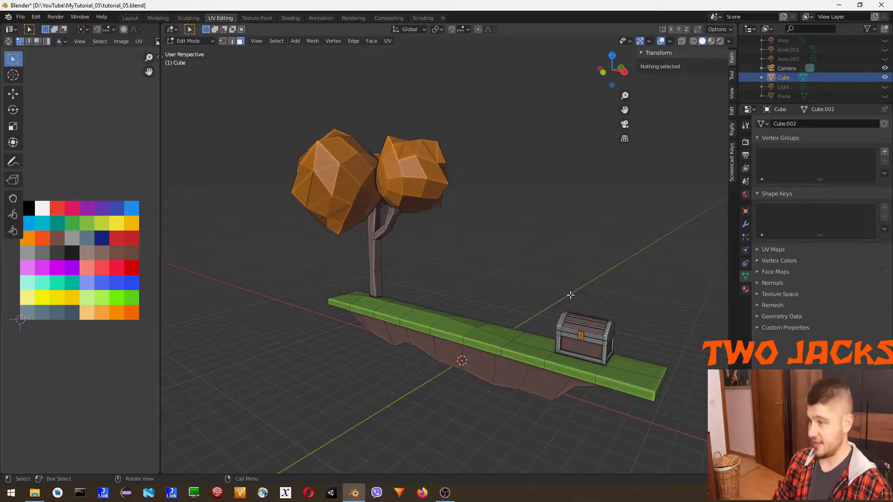
pyautogui.scroll(-1, 592, 339)
pyautogui.scroll(1, 620, 362)
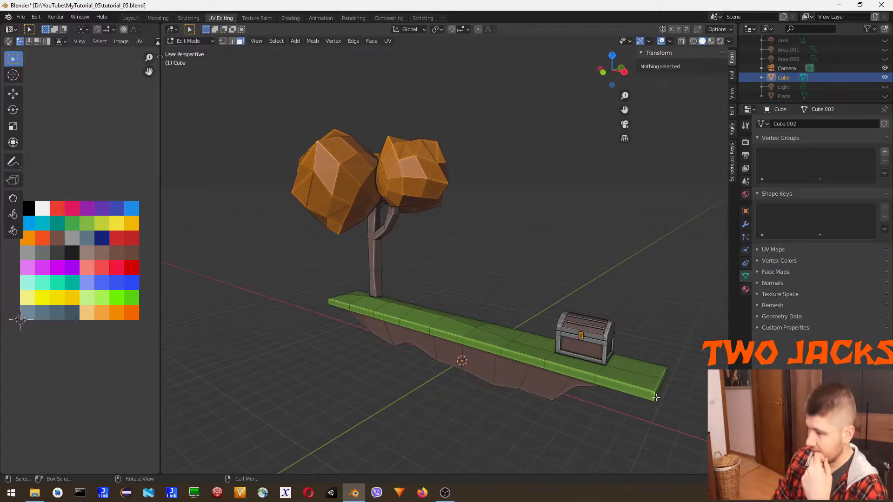
pyautogui.press('KP_7')
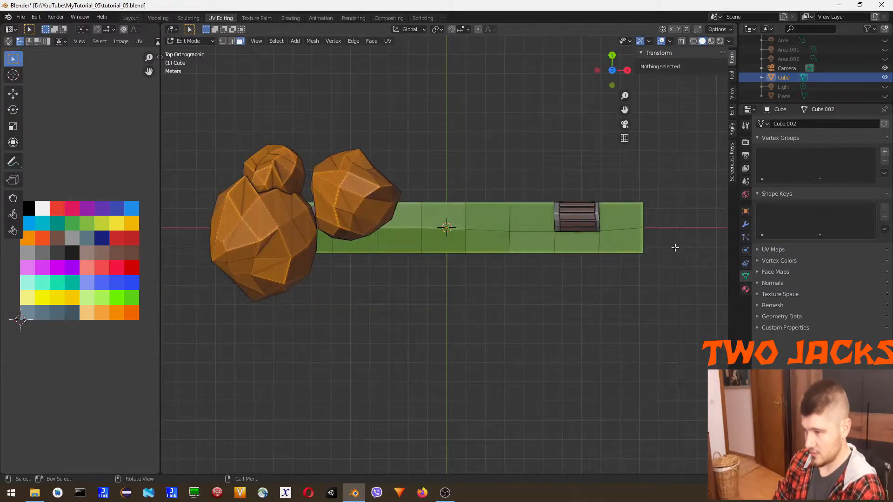
pyautogui.press('1')
pyautogui.moveTo(632, 243); pyautogui.dragTo(661, 270)
pyautogui.press('g')
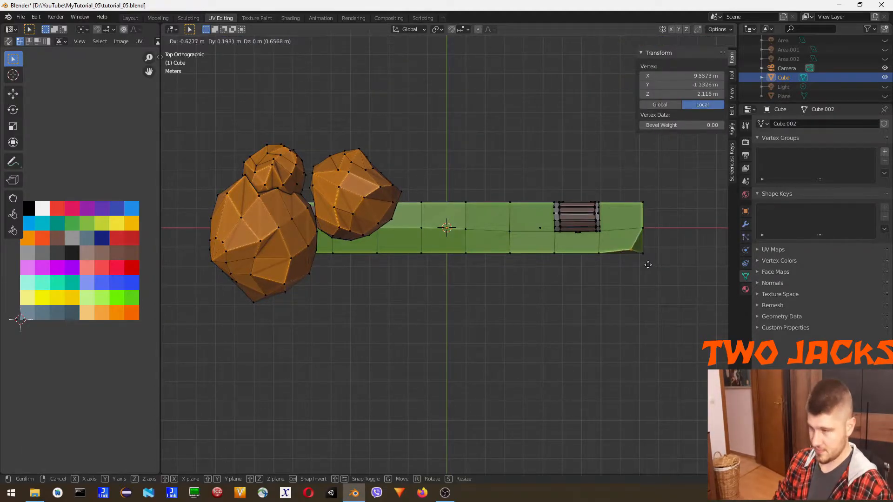
pyautogui.rightClick(651, 263)
# - With X-ray enabled, move all grass vertices at the chest end of the platform about 0.9 m inward along X
pyautogui.hotkey('alt', 'z')
pyautogui.moveTo(664, 270); pyautogui.dragTo(633, 244)
pyautogui.moveTo(633, 194); pyautogui.dragTo(672, 281)
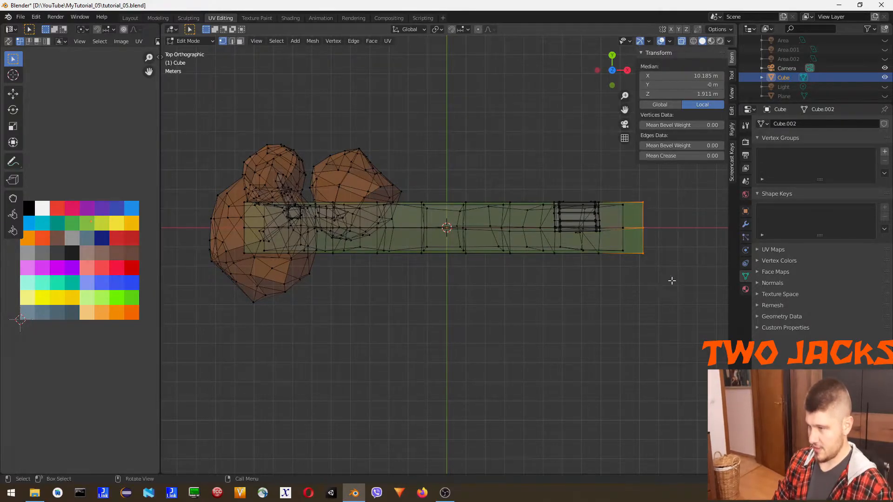
pyautogui.press('g')
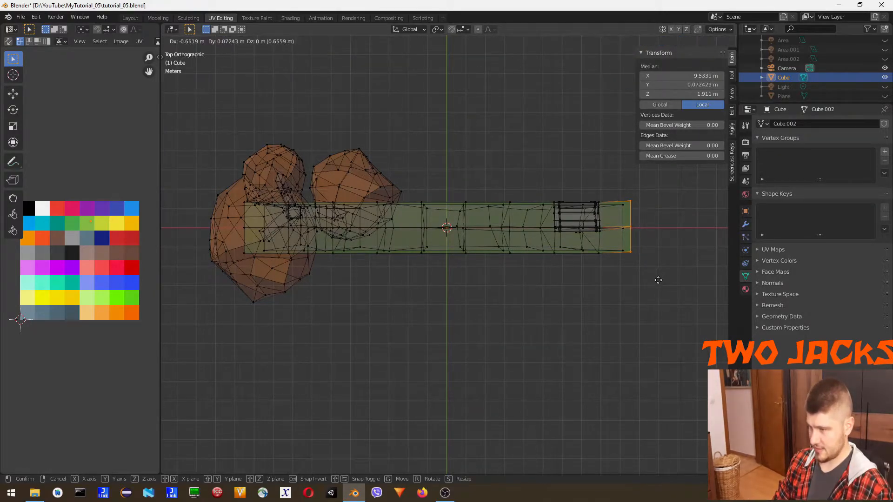
pyautogui.click(654, 280)
# - Taper the chest end by moving its front and back corners inward, the back one about 0.43 m in X and 0.22 m in Y
pyautogui.moveTo(615, 244); pyautogui.dragTo(636, 262)
pyautogui.press('g')
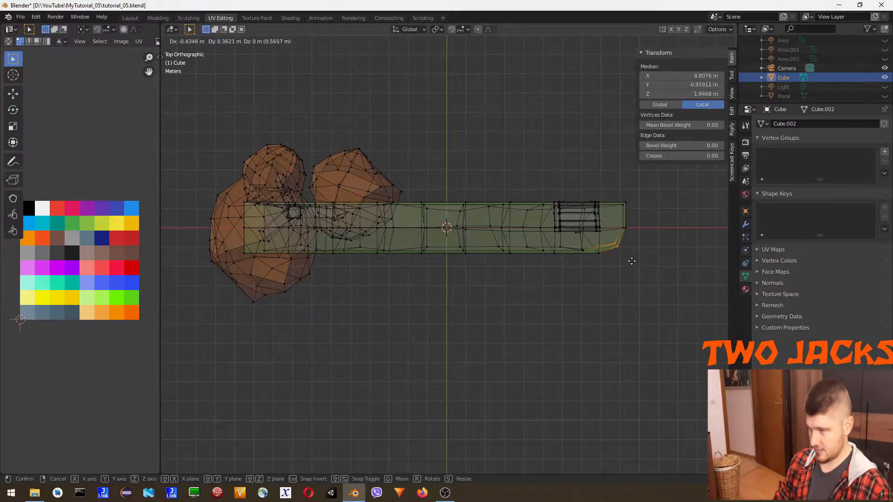
pyautogui.click(629, 258)
pyautogui.moveTo(619, 200); pyautogui.dragTo(642, 226)
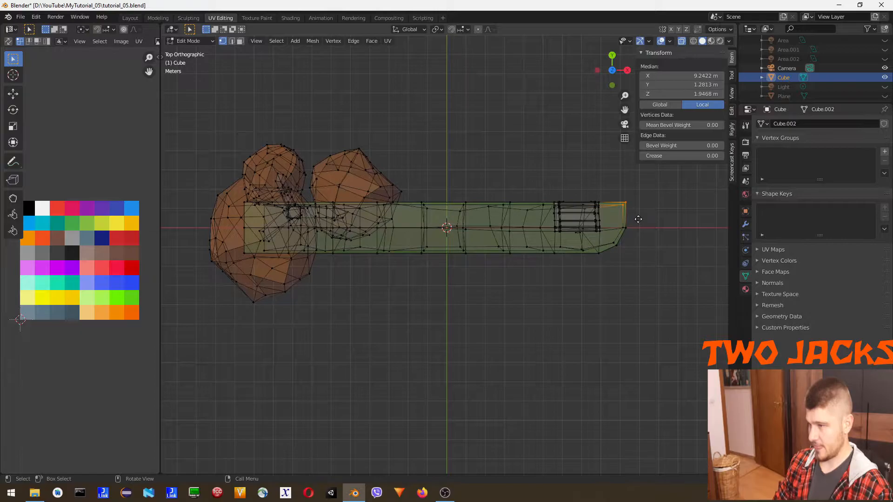
pyautogui.press('g')
pyautogui.click(628, 224)
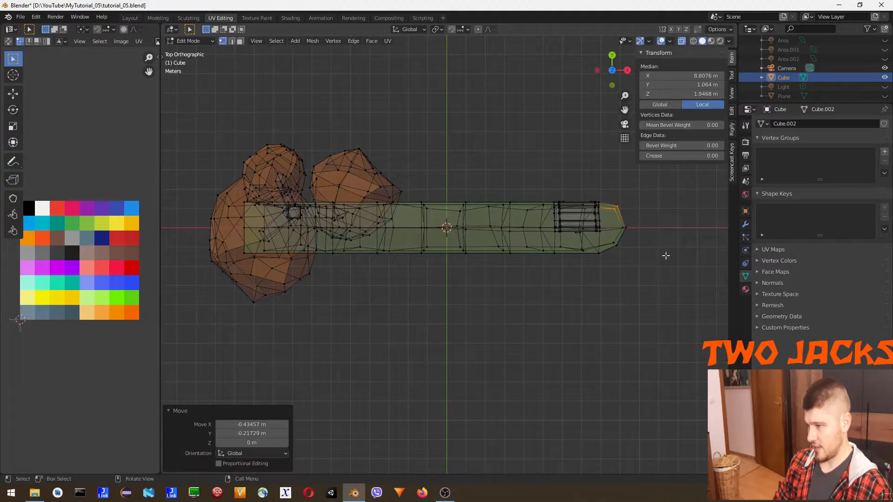
pyautogui.click(598, 326)
pyautogui.moveTo(235, 243); pyautogui.dragTo(279, 265)
pyautogui.press('KP_5')
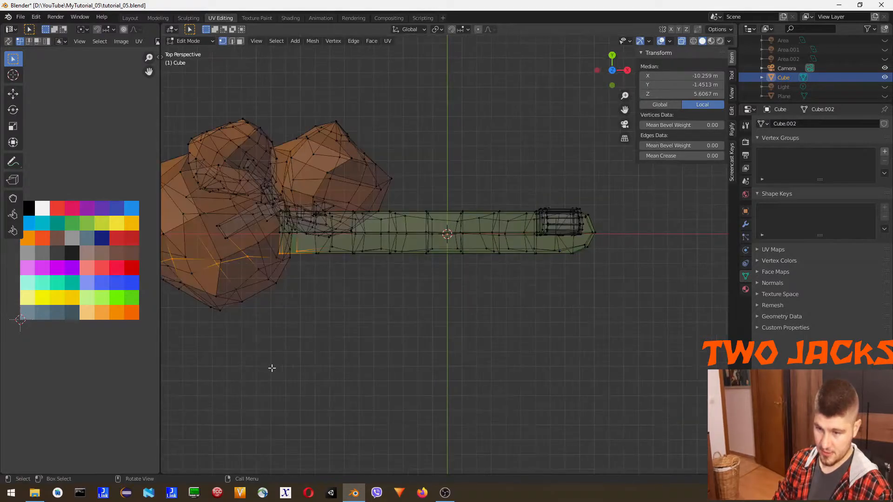
pyautogui.click(334, 348)
pyautogui.moveTo(325, 329); pyautogui.dragTo(213, 399, button='middle')
pyautogui.moveTo(235, 417); pyautogui.dragTo(257, 434)
pyautogui.moveTo(186, 373); pyautogui.dragTo(205, 393)
pyautogui.click(210, 393)
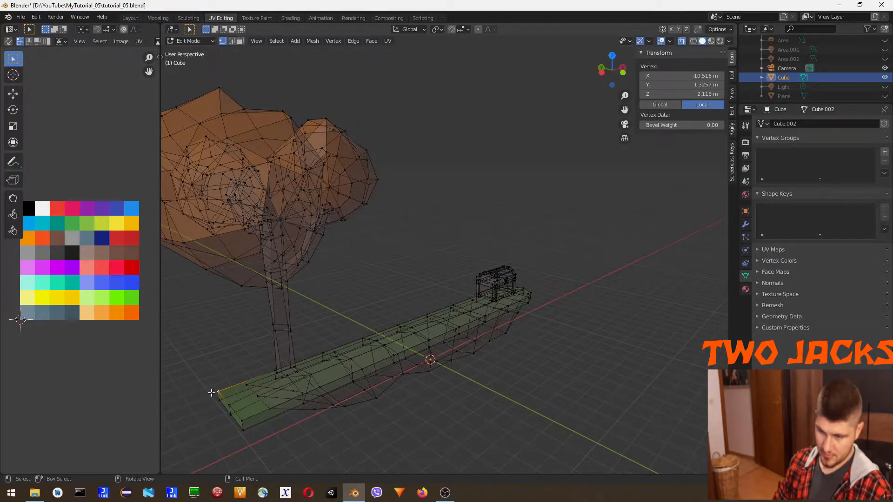
# - Move all grass vertices at the tree end about 0.65 m inward along X and 0.12 m up
pyautogui.press('KP_1')
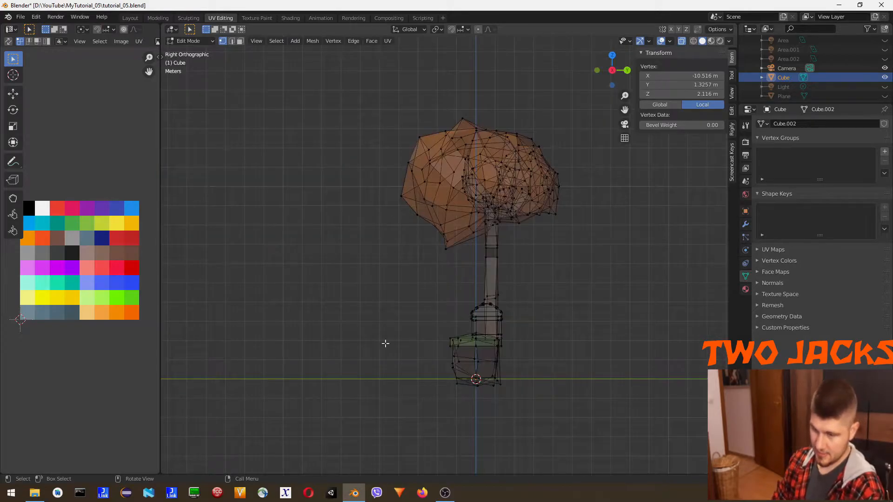
pyautogui.moveTo(233, 315); pyautogui.dragTo(256, 369)
pyautogui.press('g')
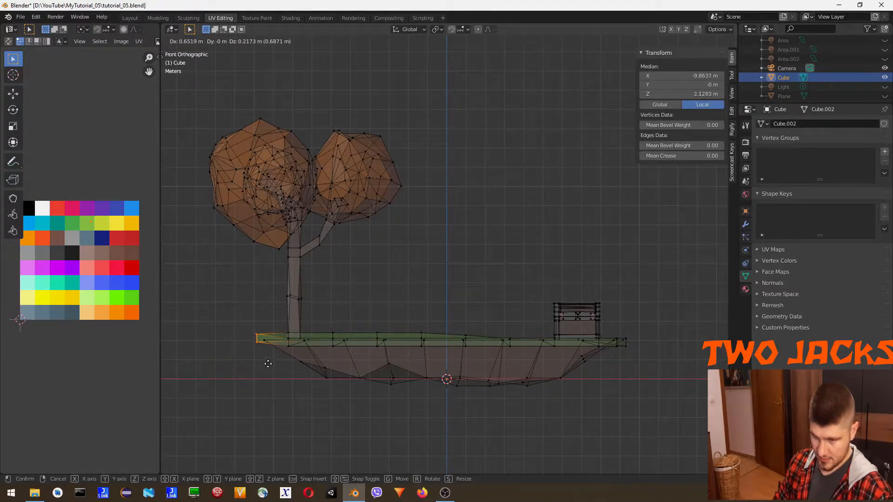
pyautogui.click(268, 366)
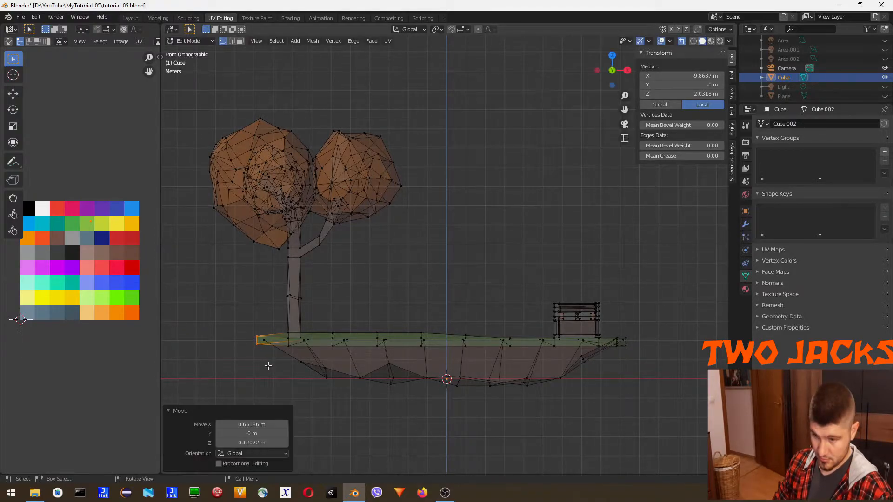
# - Move the front corner vertices at the tree end inward by about 0.27 m in X, 0.11 m in Y and 0.14 m in Z
pyautogui.press('KP_7')
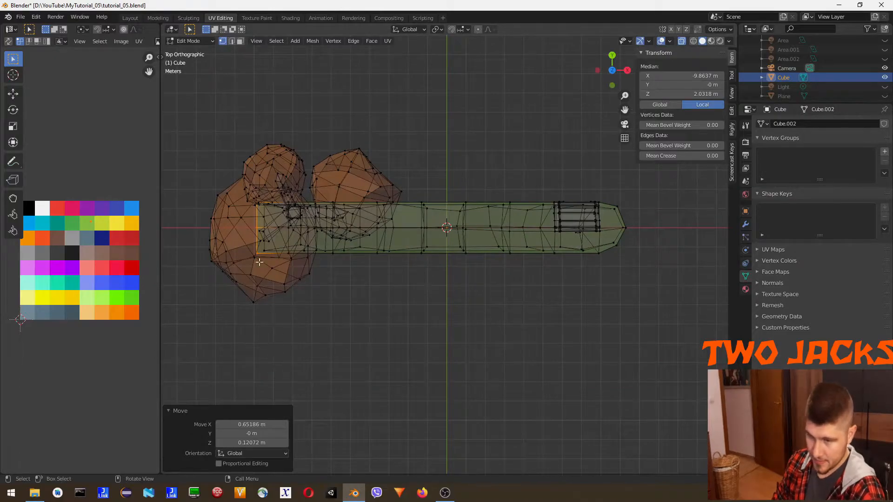
pyautogui.moveTo(283, 342); pyautogui.dragTo(277, 318, button='middle')
pyautogui.click(271, 324)
pyautogui.moveTo(272, 326); pyautogui.dragTo(282, 349)
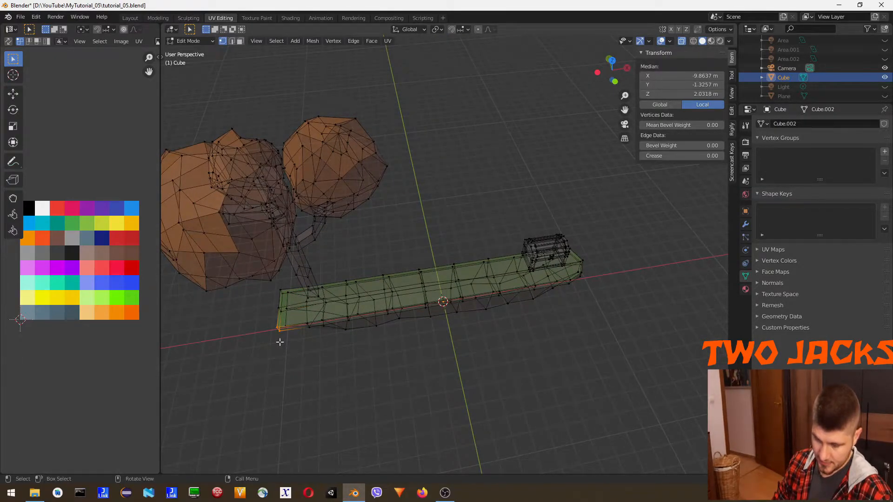
pyautogui.press('g')
pyautogui.click(284, 336)
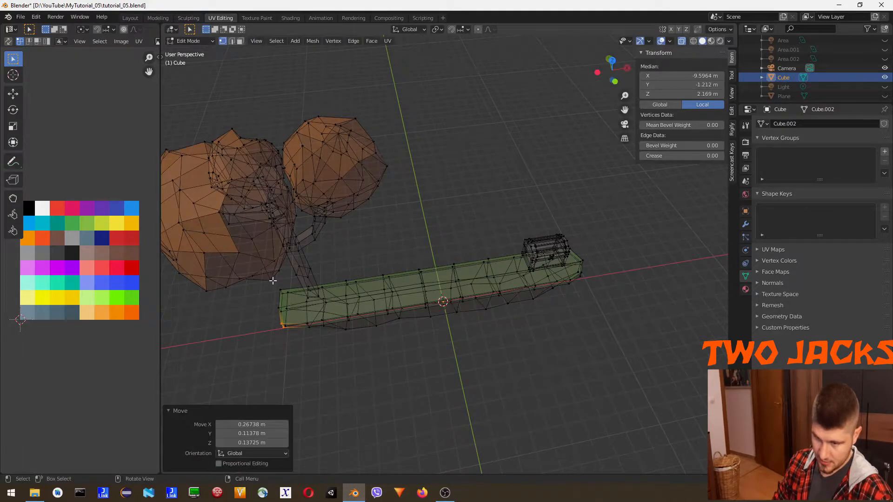
# - Move the back corner vertices at the tree end inward by about 0.3 m in X
pyautogui.click(285, 297)
pyautogui.moveTo(277, 288); pyautogui.dragTo(285, 300)
pyautogui.press('g')
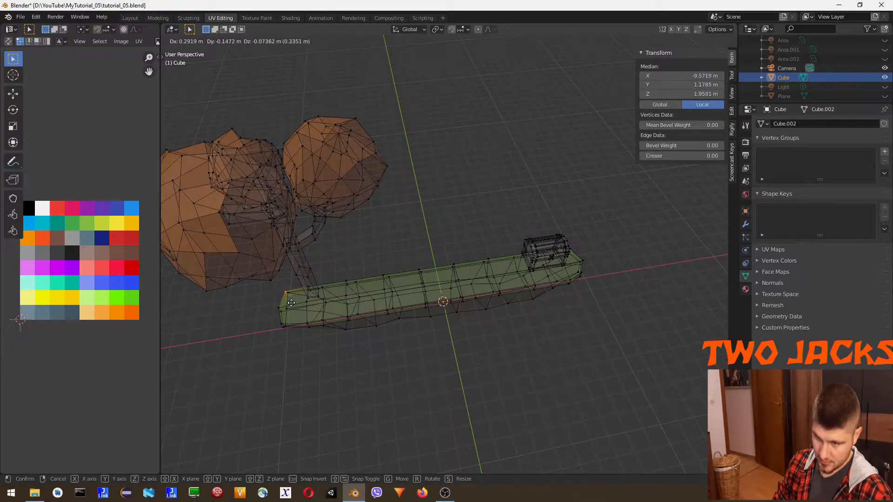
pyautogui.click(289, 303)
# - Disable X-ray and shift the lower middle grass vertex at the tree end by about 0.2 m, mainly along Y
pyautogui.click(310, 334)
pyautogui.moveTo(309, 334); pyautogui.dragTo(275, 419, button='middle')
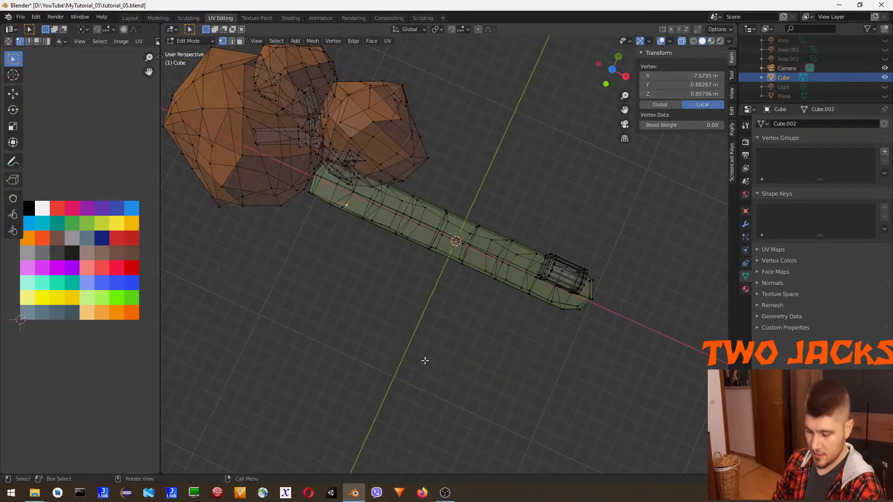
pyautogui.hotkey('alt', 'z')
pyautogui.moveTo(419, 389)
pyautogui.mouseDown(button='middle')
pyautogui.moveTo(443, 316)
pyautogui.moveTo(475, 285)
pyautogui.moveTo(435, 249)
pyautogui.moveTo(521, 300)
pyautogui.mouseUp(button='middle')
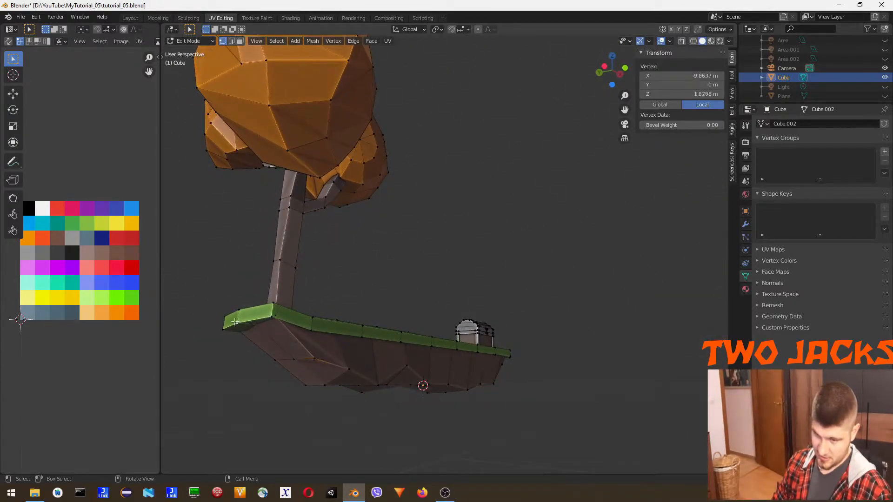
pyautogui.press('g')
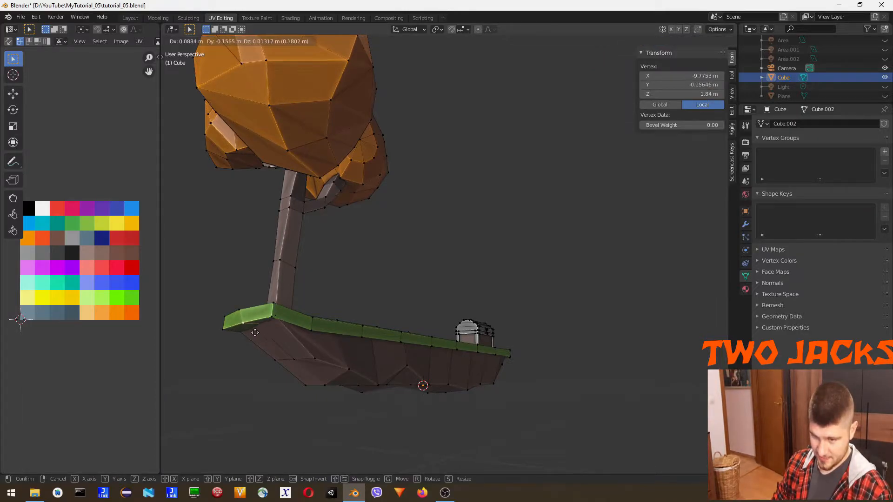
pyautogui.click(255, 334)
# - Using X-ray in the front view, move only the grass vertices at the tree end slightly inward along X
pyautogui.moveTo(240, 340); pyautogui.dragTo(218, 359, button='middle')
pyautogui.press('KP_1')
pyautogui.moveTo(230, 319); pyautogui.dragTo(264, 360)
pyautogui.hotkey('alt', 'z')
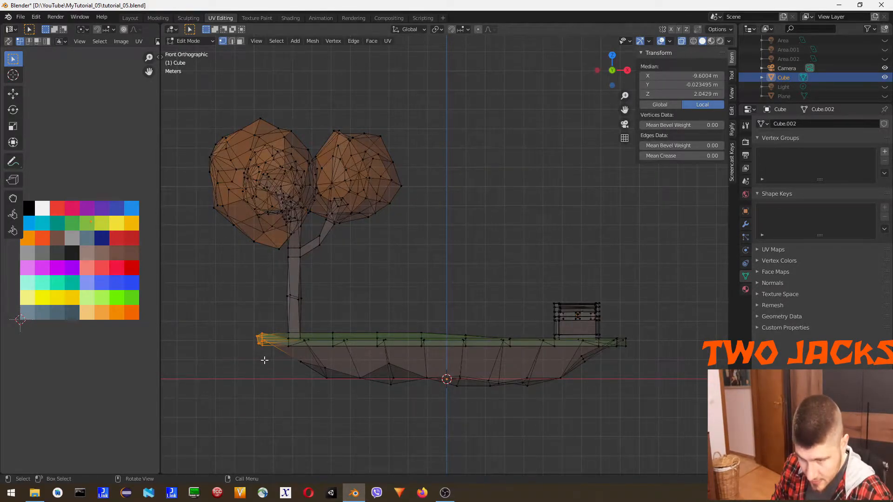
pyautogui.press('g')
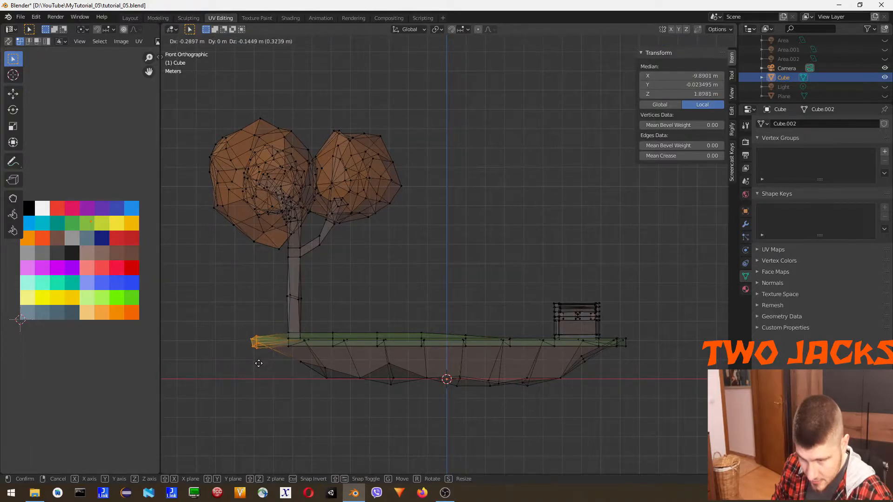
pyautogui.click(264, 362)
pyautogui.click(263, 361)
pyautogui.moveTo(238, 329); pyautogui.dragTo(263, 357)
pyautogui.press('g')
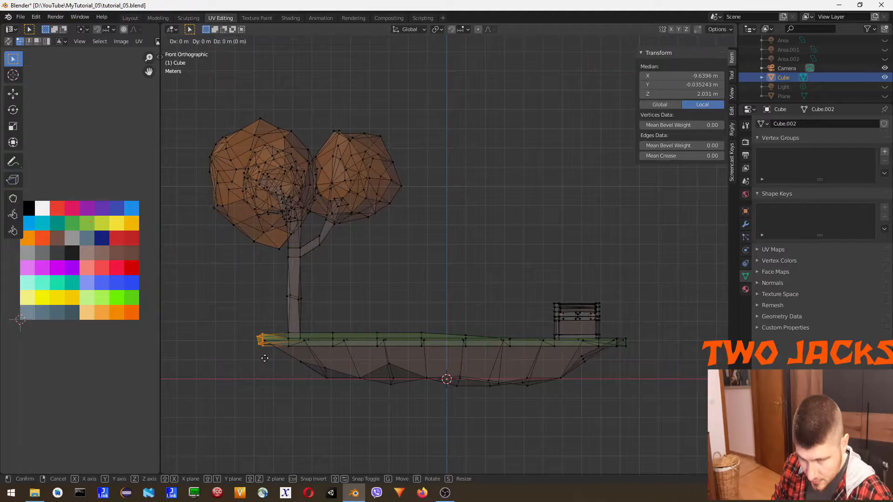
pyautogui.click(280, 367)
pyautogui.click(279, 367)
# - With X-ray off, move the dirt vertex poking out at the tree end's back corner about 0.08 m in X and Y and 0.11 m up
pyautogui.moveTo(251, 379)
pyautogui.mouseDown(button='middle')
pyautogui.moveTo(299, 367)
pyautogui.moveTo(274, 396)
pyautogui.moveTo(232, 366)
pyautogui.mouseUp(button='middle')
pyautogui.hotkey('alt', 'z')
pyautogui.click(236, 373)
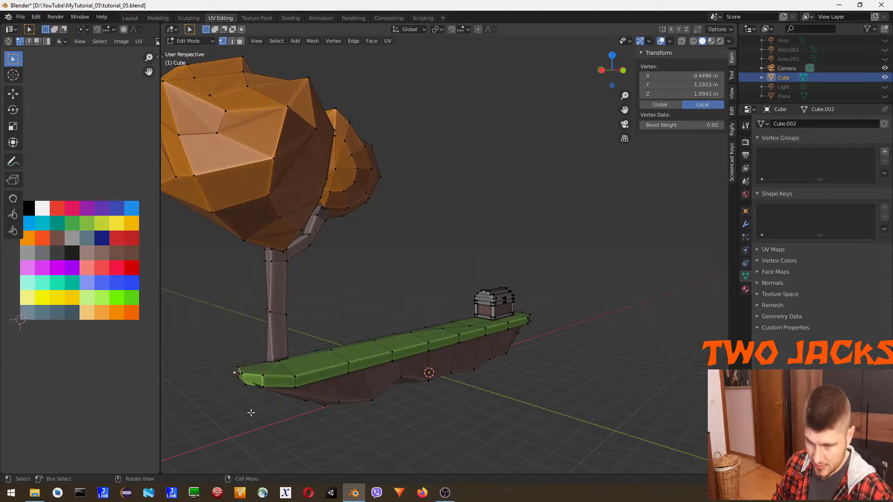
pyautogui.press('x')
pyautogui.press('Escape')
pyautogui.moveTo(251, 402); pyautogui.dragTo(353, 402, button='middle')
pyautogui.moveTo(500, 417); pyautogui.dragTo(578, 428, button='middle')
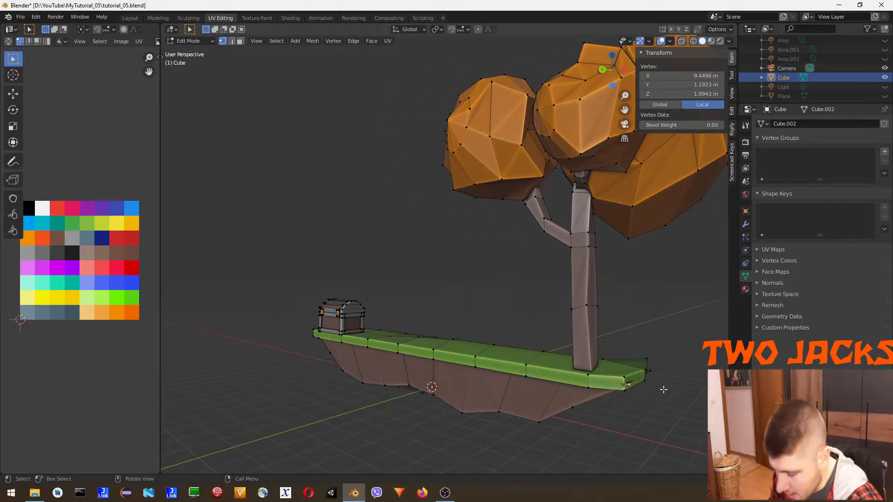
pyautogui.press('g')
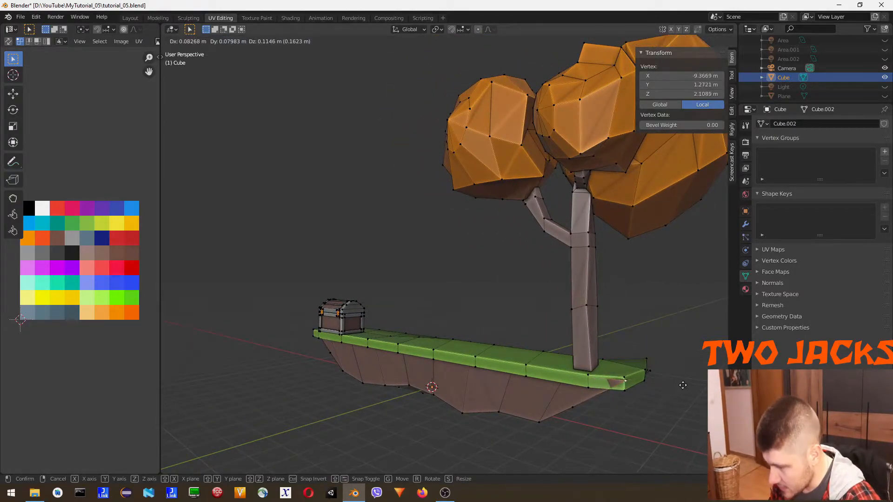
pyautogui.click(683, 385)
# - Adjust the same back-corner dirt vertex further, raising it about 0.09 m and repositioning it beneath the grass
pyautogui.moveTo(683, 385); pyautogui.dragTo(618, 442, button='middle')
pyautogui.press('g')
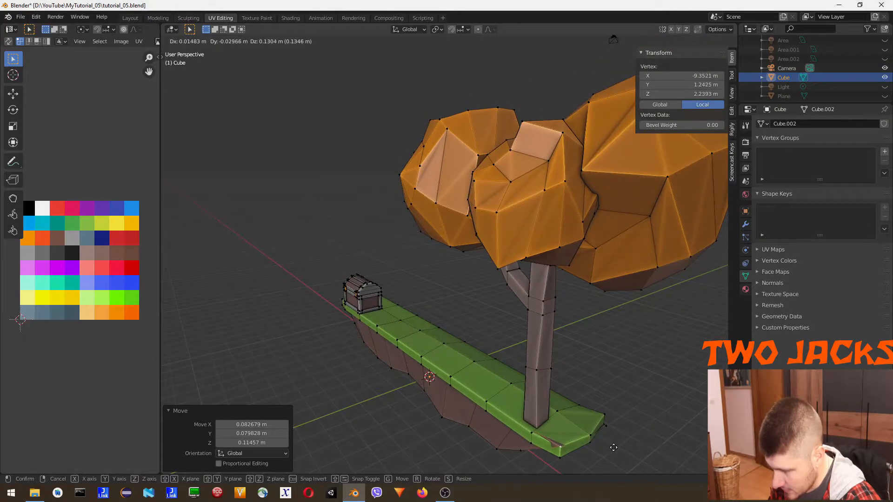
pyautogui.click(614, 449)
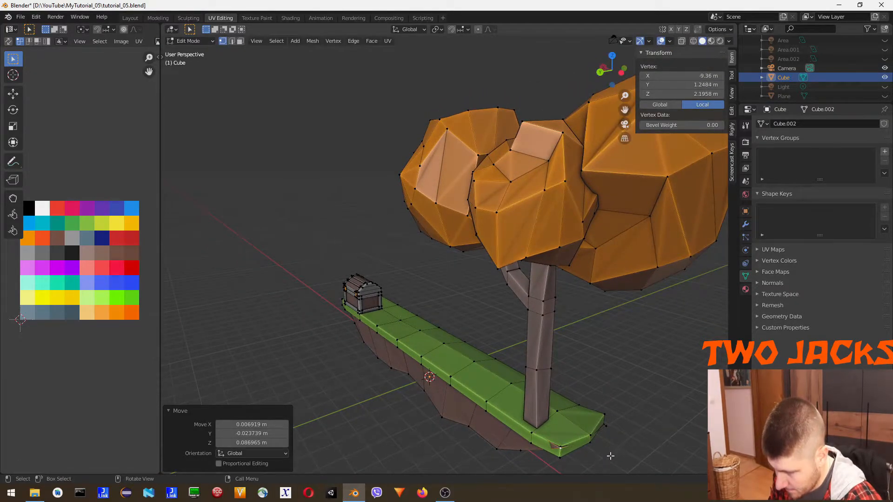
pyautogui.press('g')
pyautogui.click(610, 461)
pyautogui.moveTo(610, 461); pyautogui.dragTo(384, 450, button='middle')
pyautogui.press('g')
pyautogui.click(700, 397)
# - Move the front-corner dirt vertex at the tree end about 0.18 m inward along X and 0.24 m up
pyautogui.click(354, 420)
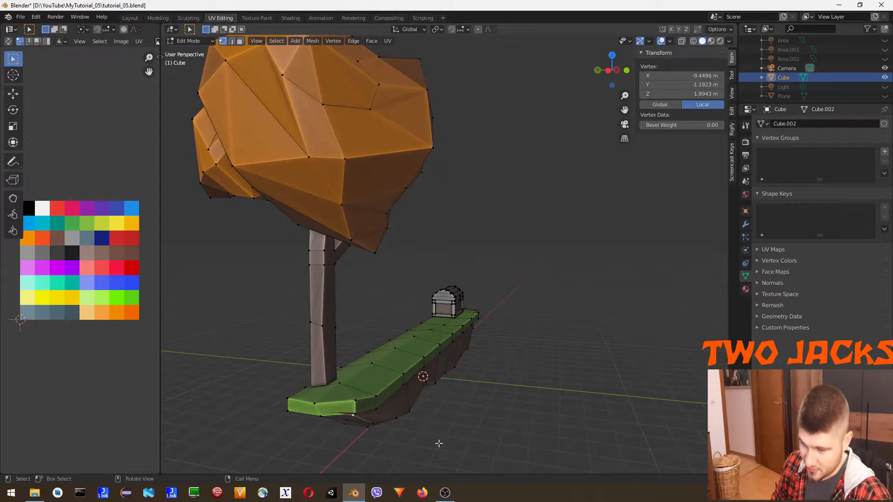
pyautogui.moveTo(439, 443); pyautogui.dragTo(414, 463, button='middle')
pyautogui.press('g')
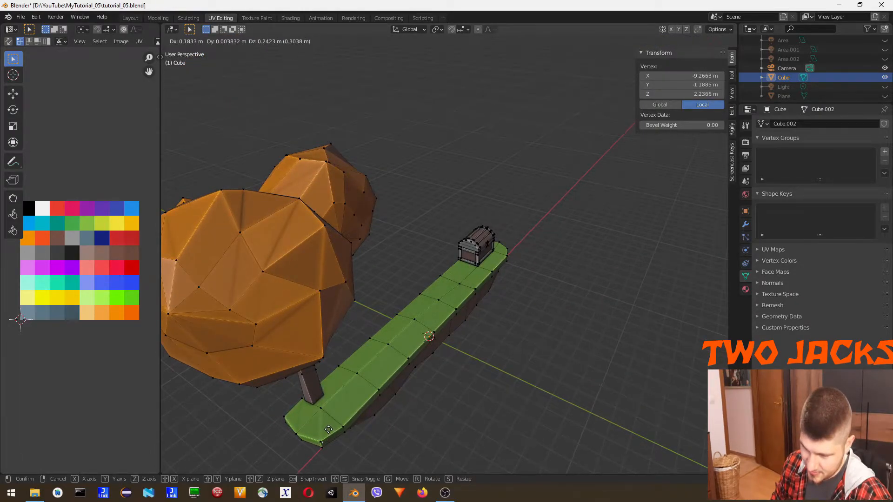
pyautogui.click(331, 430)
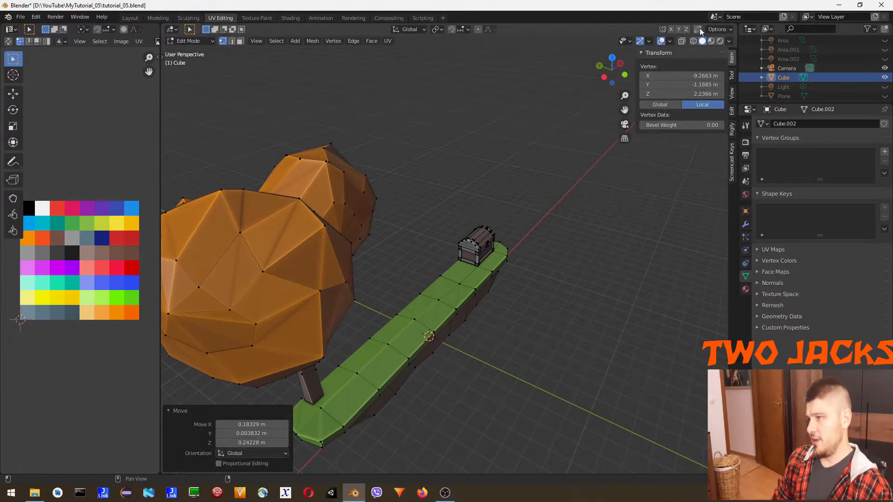
# - Enable the Screencast Keys input display in the viewport and expand its settings
pyautogui.click(733, 77)
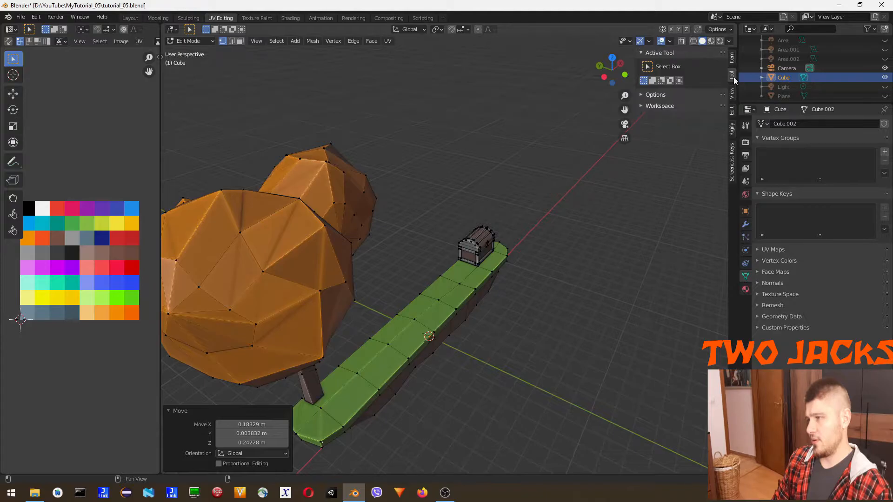
pyautogui.click(732, 93)
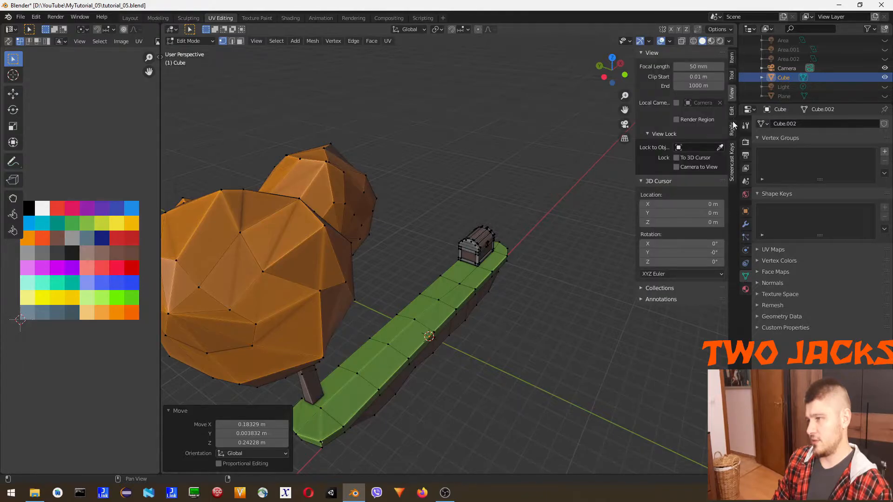
pyautogui.click(732, 129)
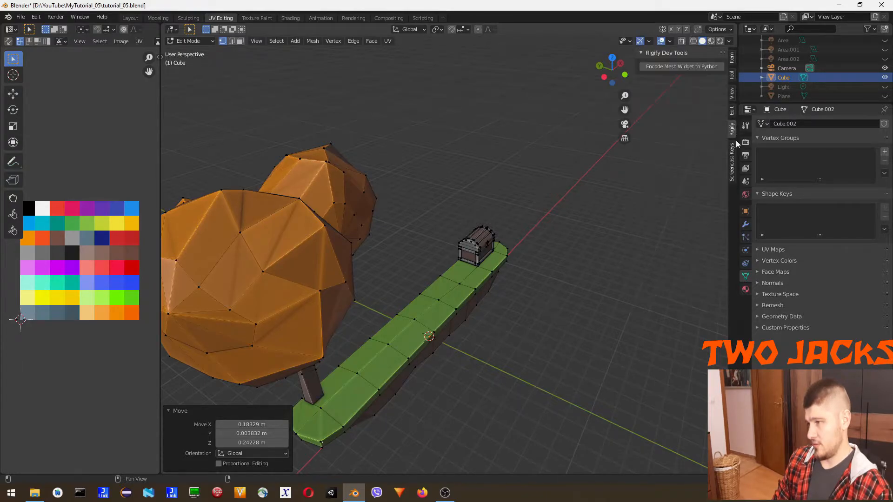
pyautogui.click(733, 162)
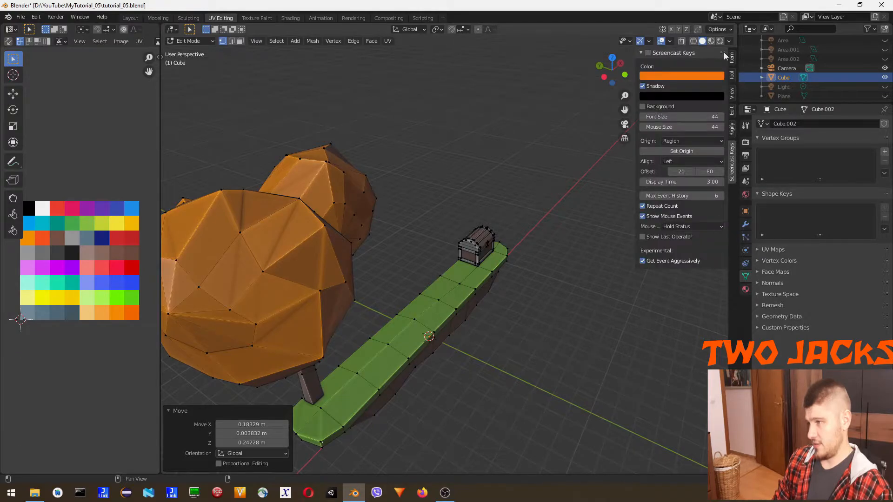
pyautogui.click(646, 53)
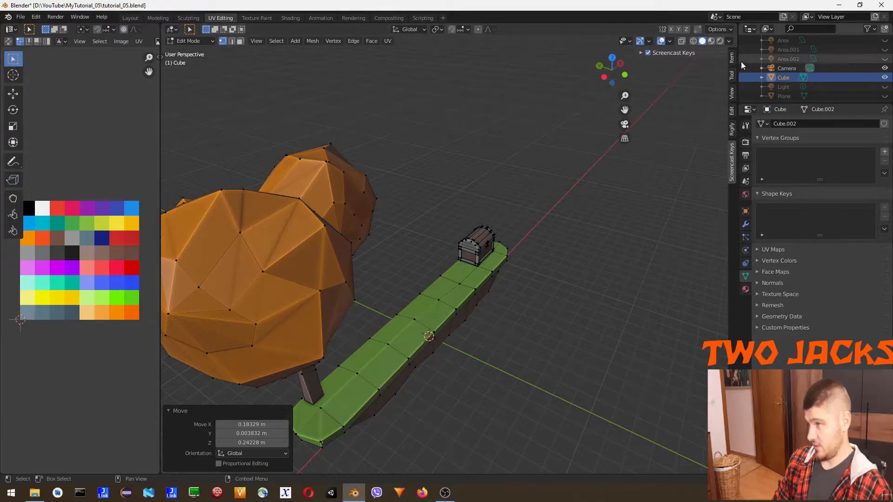
pyautogui.click(641, 53)
# - Enable the Move object gizmo in the viewport gizmo settings
pyautogui.click(729, 41)
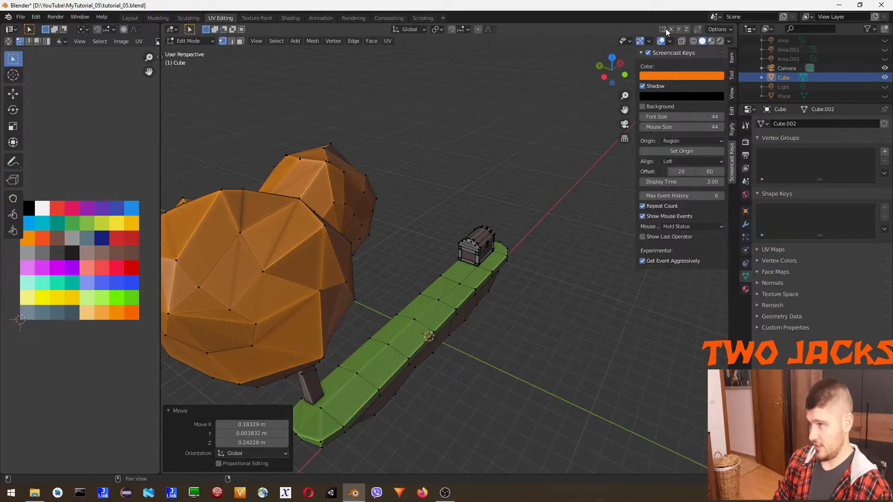
pyautogui.click(670, 42)
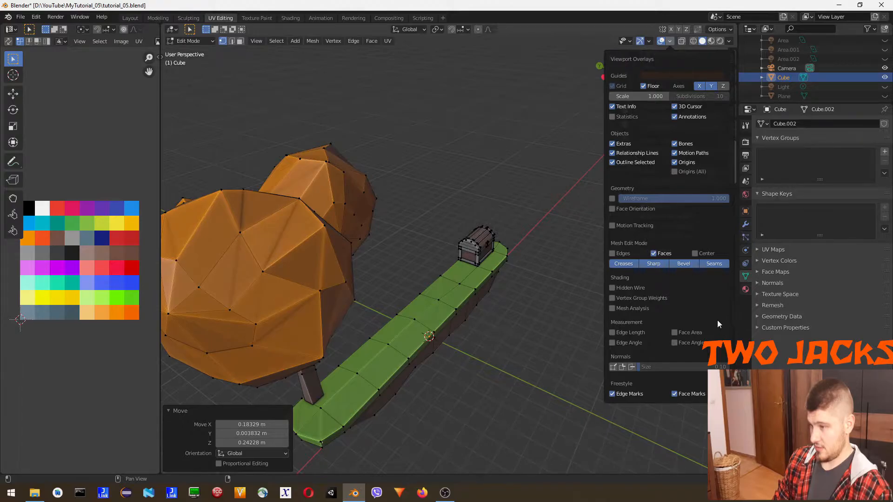
pyautogui.click(630, 41)
pyautogui.click(650, 41)
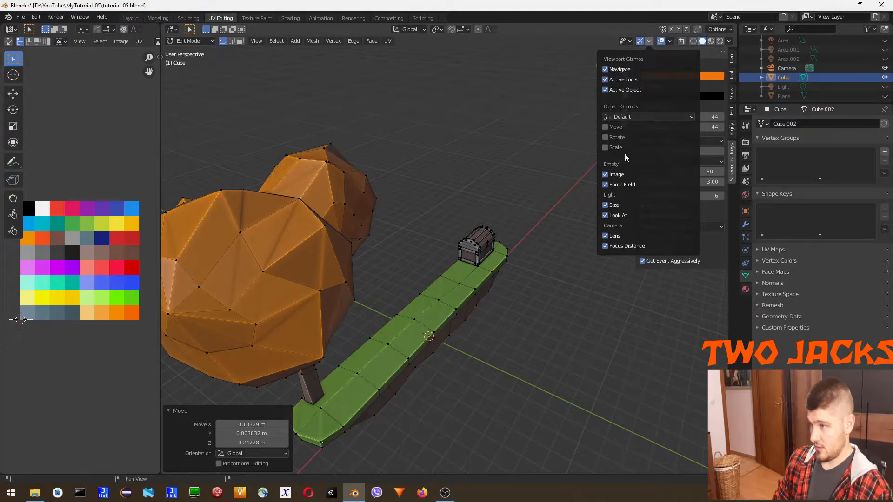
pyautogui.click(606, 127)
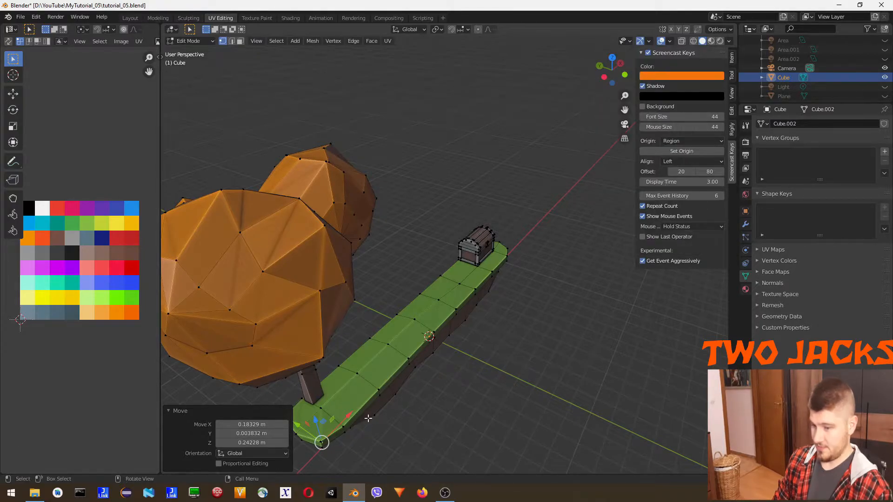
# - Adjust the selected dirt vertex at the tree end with the move gizmo, lowering it about 0.18 m along Z
pyautogui.moveTo(351, 419); pyautogui.dragTo(352, 412)
pyautogui.moveTo(432, 423); pyautogui.dragTo(292, 310, button='middle')
pyautogui.moveTo(292, 290); pyautogui.dragTo(291, 294)
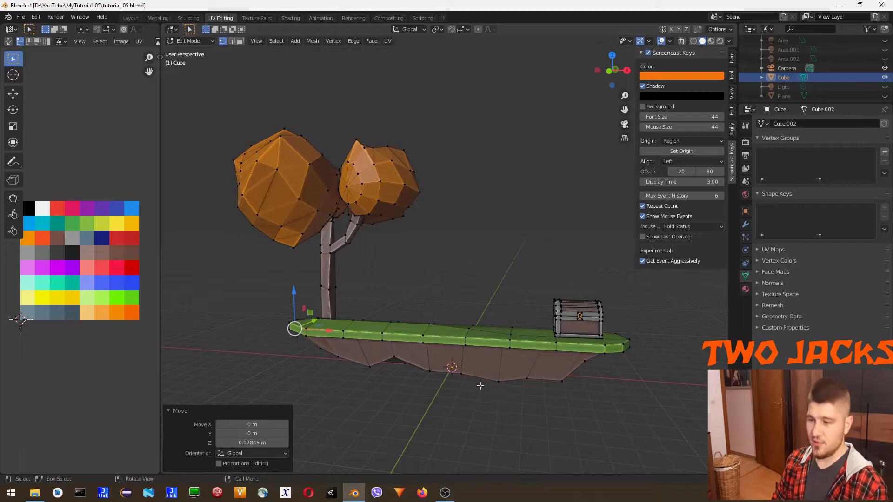
# - Duplicate the tree's larger foliage clump below the platform and scale the copy down to about 0.138
pyautogui.press('l')
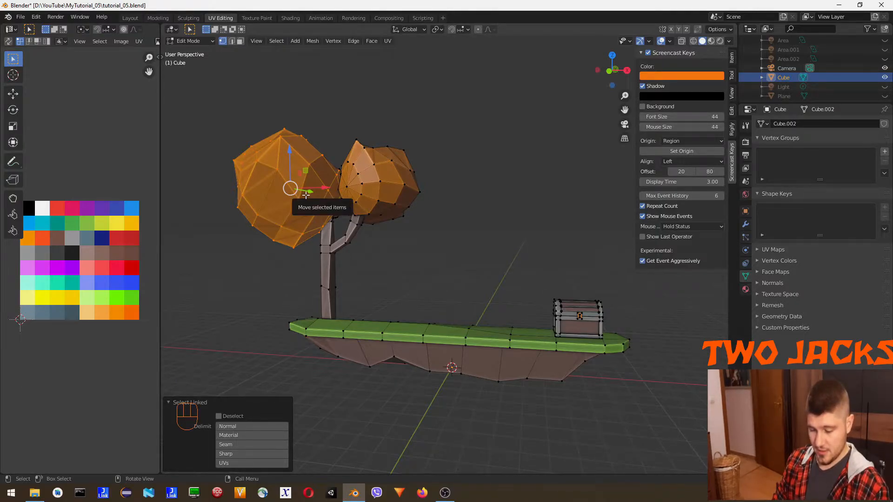
pyautogui.hotkey('shift', 'd')
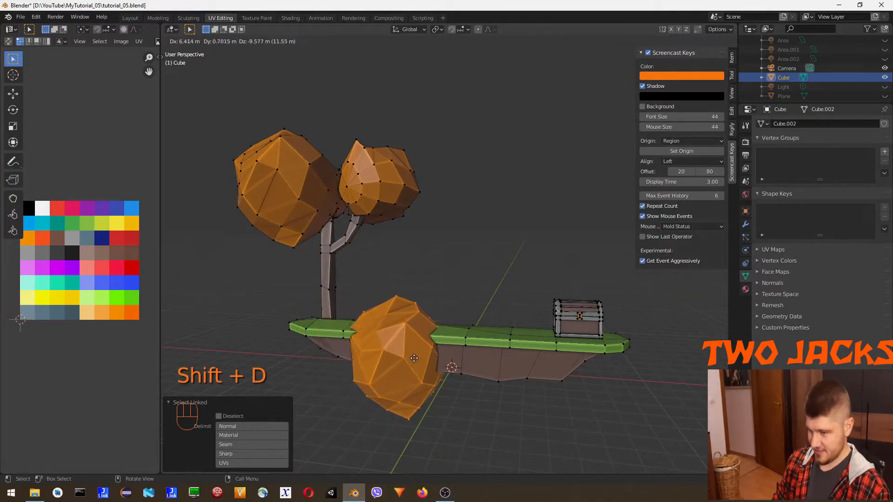
pyautogui.click(397, 400)
pyautogui.press('s')
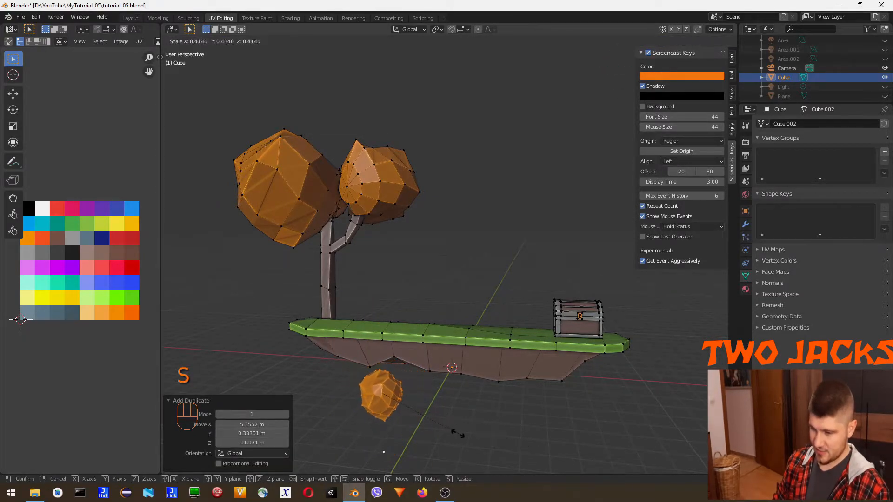
pyautogui.click(398, 416)
# - Move the small copy against the dirt's front side near the tree, shifting it about 1.69 m up, 4.69 m along X and 1.45 m along Y
pyautogui.press('g')
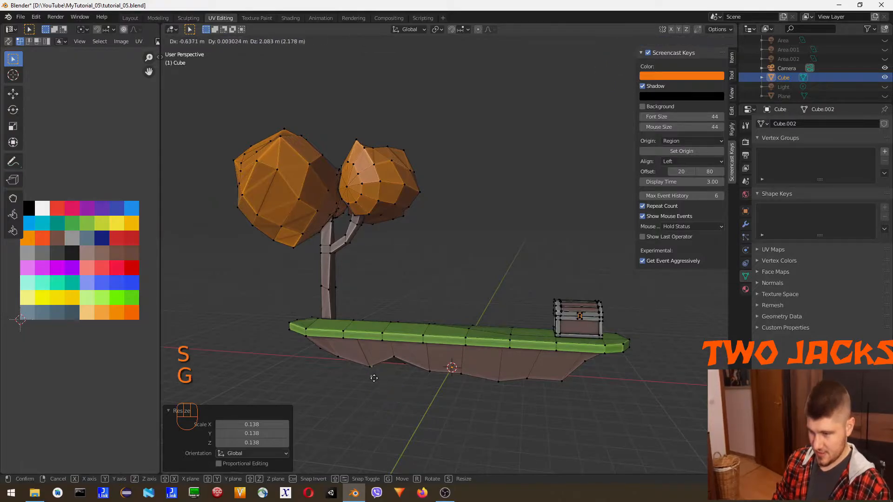
pyautogui.moveTo(325, 360); pyautogui.dragTo(292, 313)
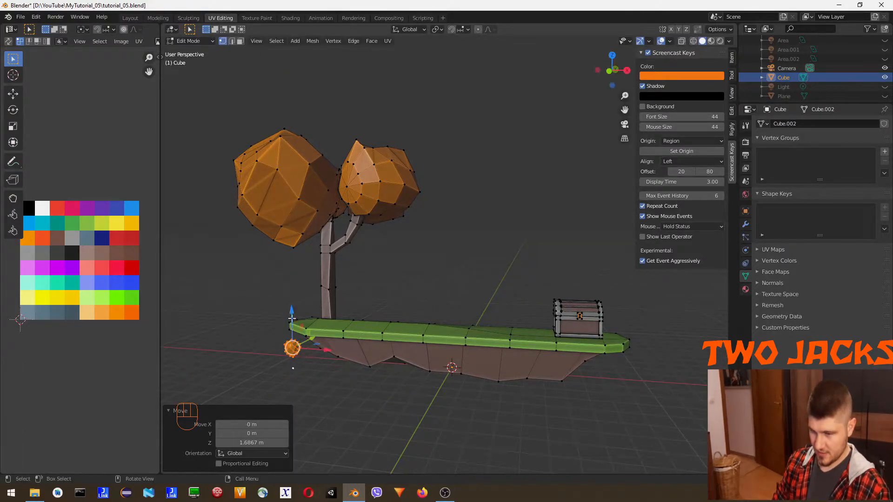
pyautogui.moveTo(320, 347); pyautogui.dragTo(403, 358)
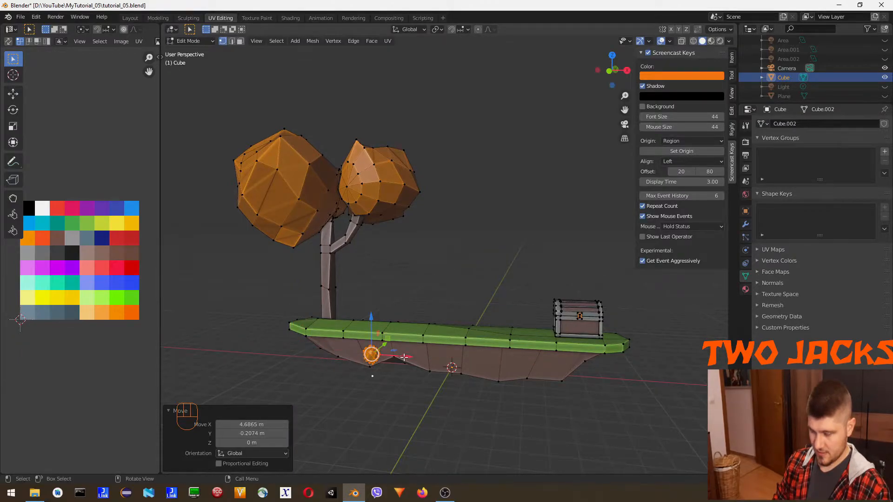
pyautogui.press('KP_7')
pyautogui.moveTo(377, 240); pyautogui.dragTo(374, 215)
pyautogui.press('KP_1')
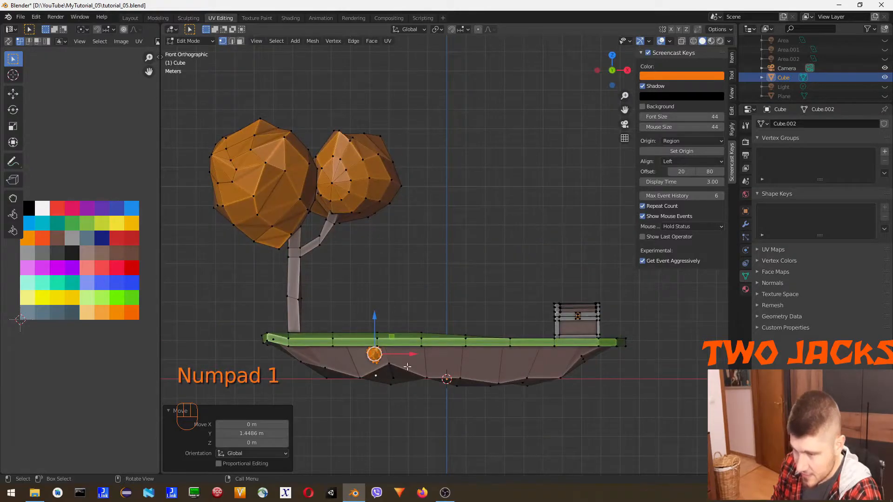
pyautogui.moveTo(431, 398); pyautogui.dragTo(402, 419, button='middle')
# - Recolour the small copy as a rock by moving its UVs from the orange swatch to a grey swatch of the palette
pyautogui.moveTo(36, 235); pyautogui.dragTo(49, 256)
pyautogui.press('g')
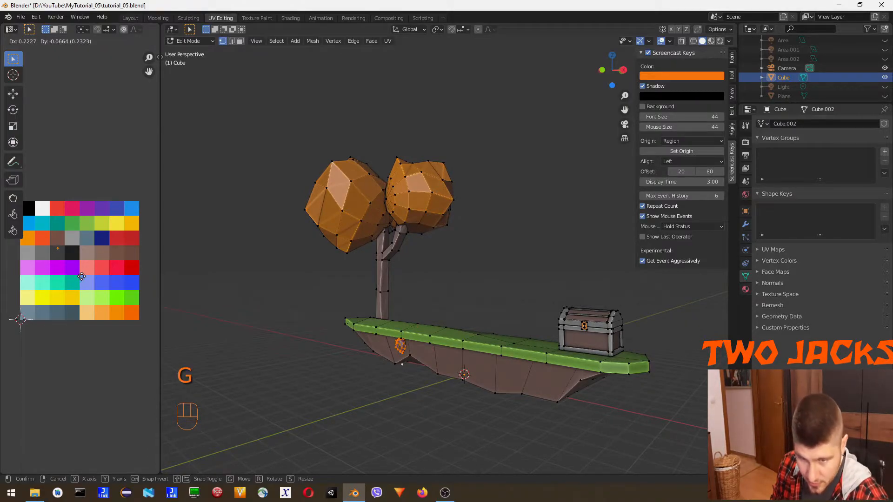
pyautogui.click(56, 288)
pyautogui.scroll(2, 404, 387)
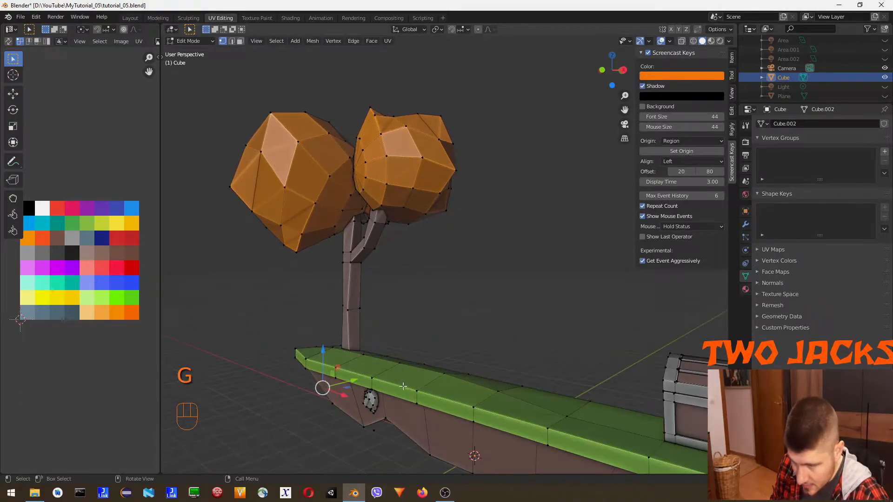
pyautogui.moveTo(394, 433); pyautogui.dragTo(368, 428, button='middle')
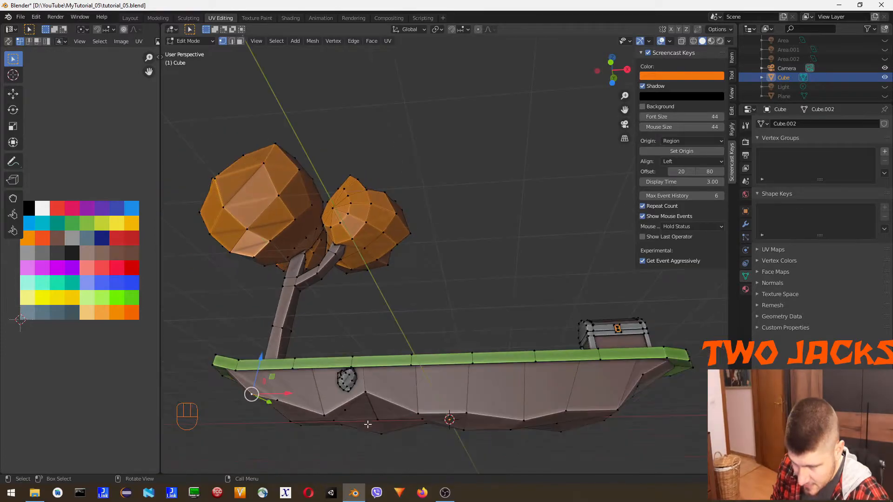
pyautogui.scroll(1, 347, 405)
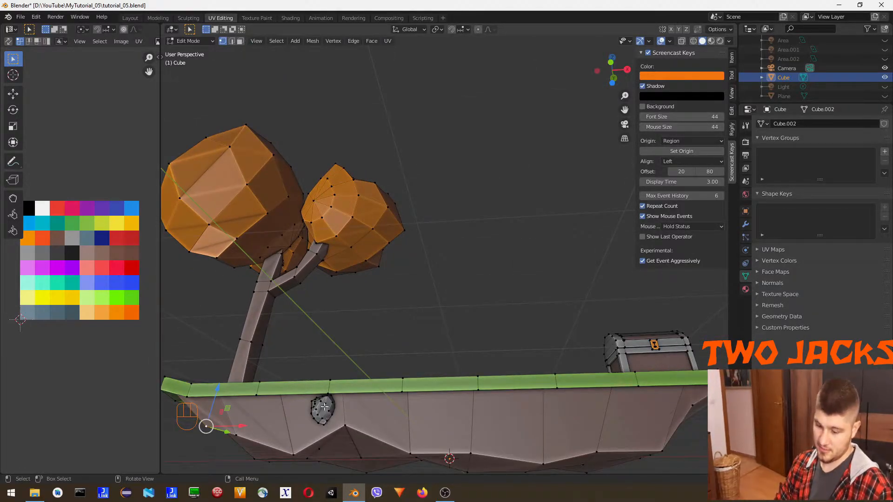
pyautogui.press('l')
pyautogui.scroll(-2, 385, 424)
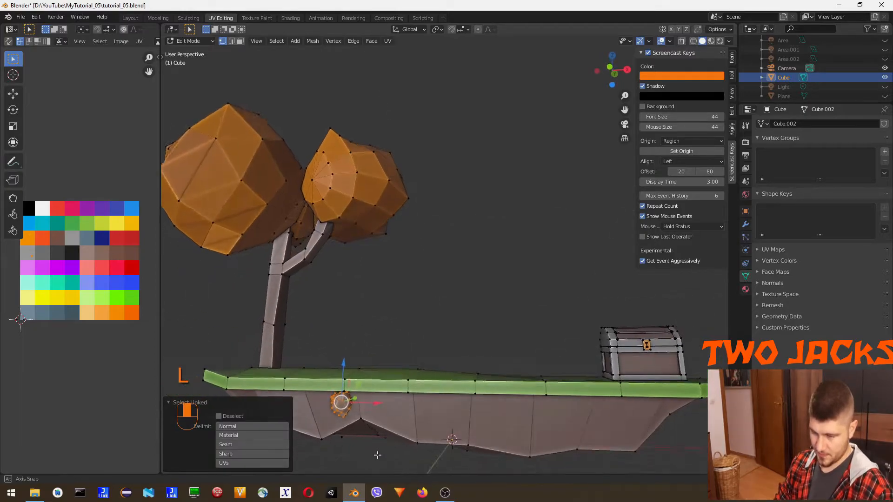
pyautogui.moveTo(382, 432); pyautogui.dragTo(405, 233, button='middle')
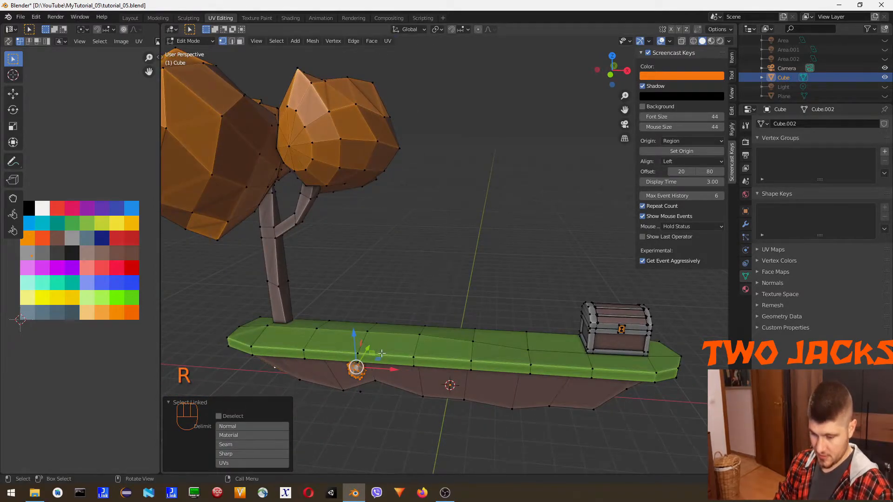
pyautogui.press('r')
pyautogui.press('Escape')
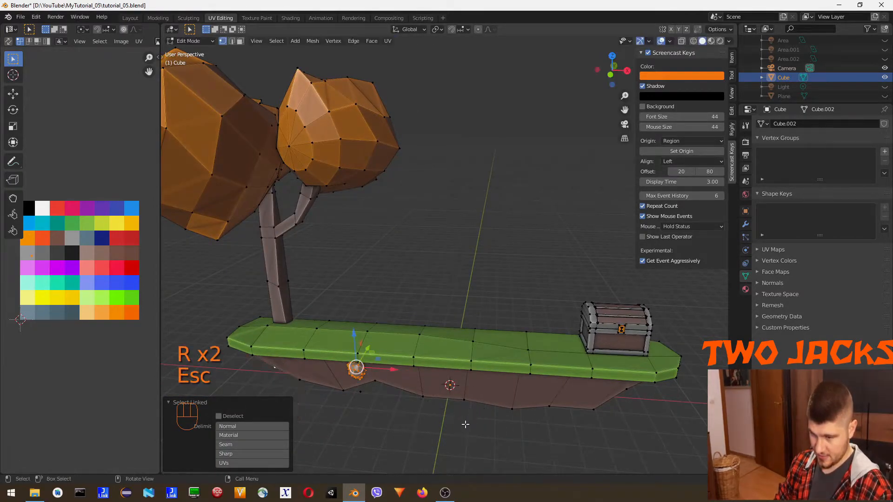
# - In face select mode, select the whole small rock and rotate it about -63.8° around the view axis
pyautogui.click(360, 380)
pyautogui.press('3')
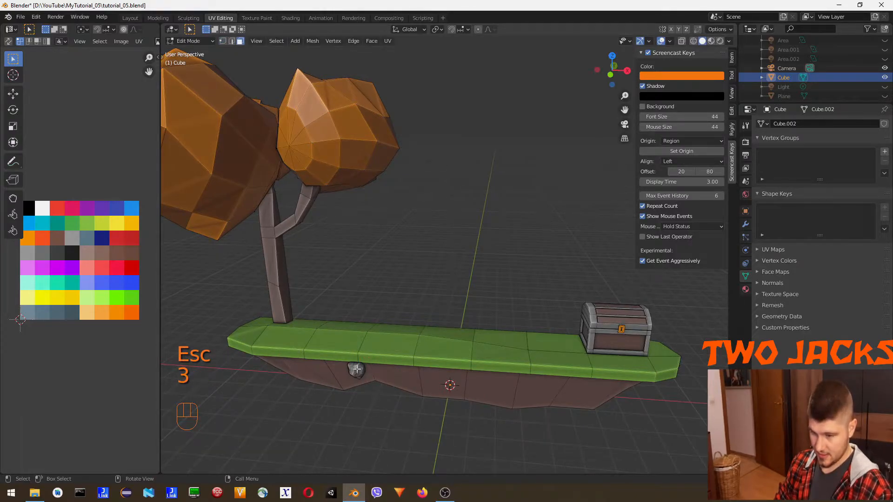
pyautogui.press('l')
pyautogui.press('r')
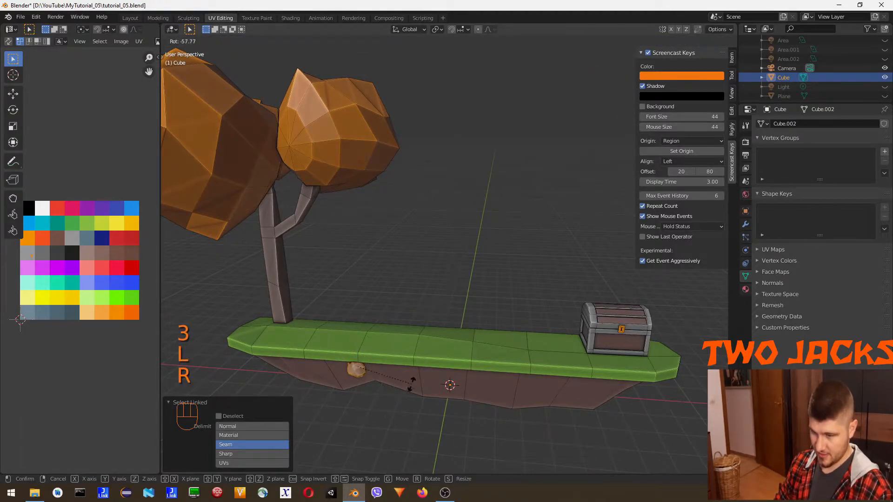
pyautogui.click(413, 380)
# - Duplicate the rock to the tree end of the platform, enlarging the copy and rotating it about -68.7°
pyautogui.hotkey('shift', 'd')
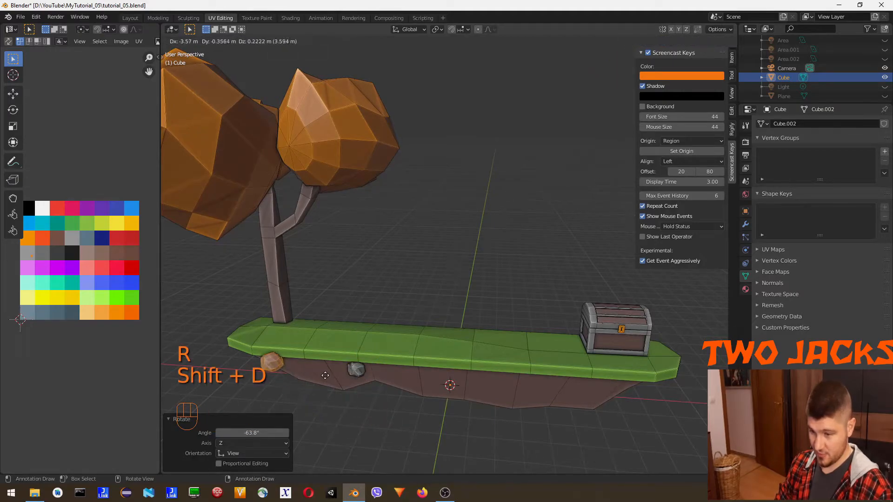
pyautogui.click(325, 376)
pyautogui.press('s')
pyautogui.click(363, 368)
pyautogui.press('r')
pyautogui.click(326, 345)
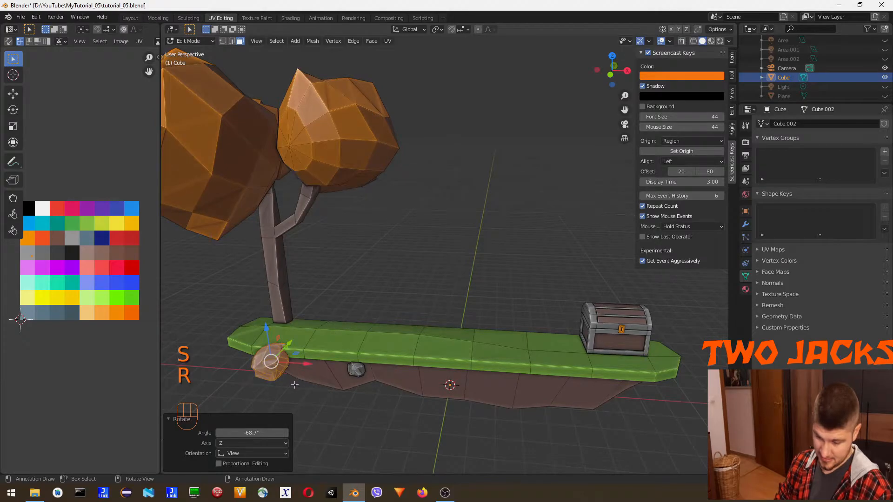
# - Reposition the larger rock beneath the grass at the tree end, rotate it about -88.5° and deselect it
pyautogui.moveTo(266, 328); pyautogui.dragTo(298, 349)
pyautogui.press('r')
pyautogui.click(369, 281)
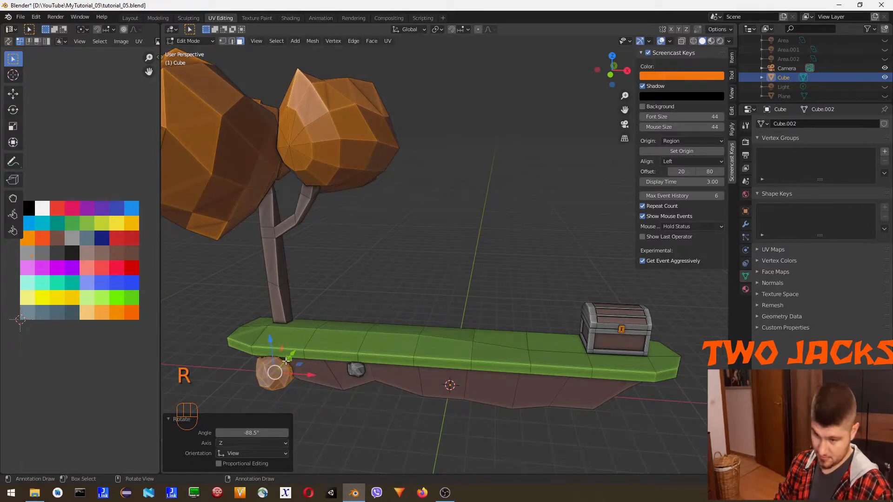
pyautogui.click(413, 424)
# - Duplicate the small rock to the dirt's lower edge, about 6.06 m along X, 0.29 m along Y and 1.39 m down
pyautogui.click(355, 373)
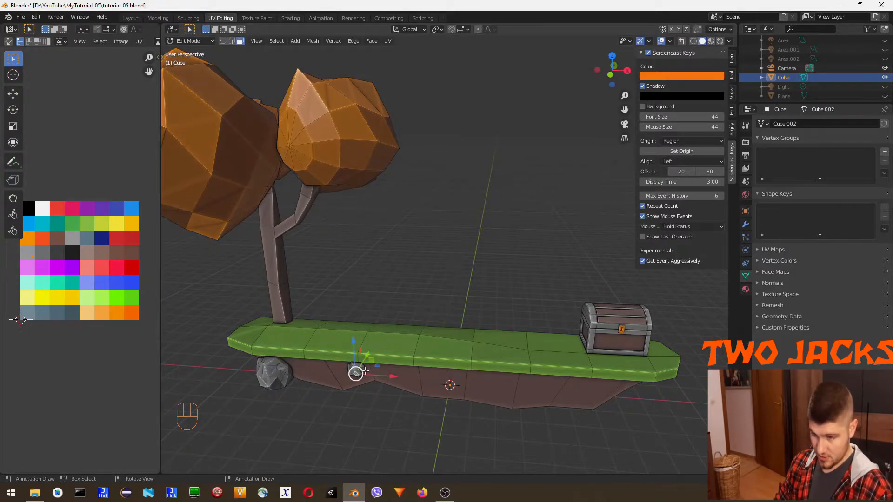
pyautogui.press('l')
pyautogui.hotkey('shift', 'd')
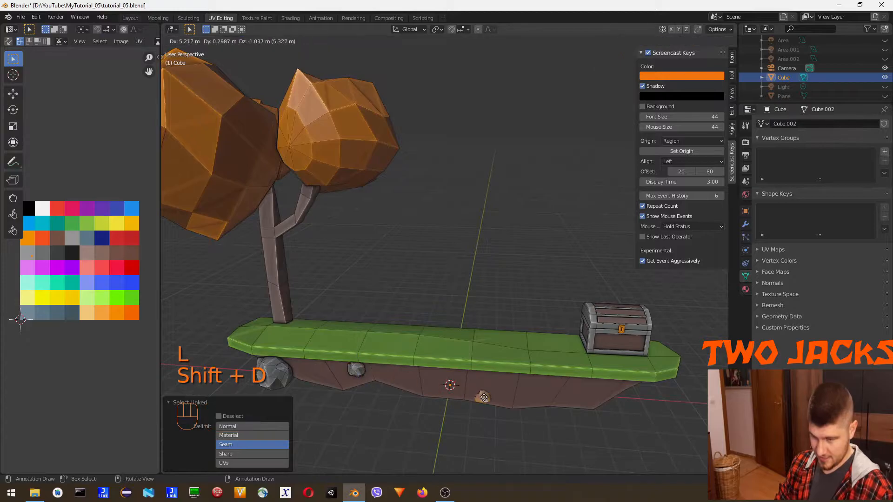
pyautogui.click(500, 415)
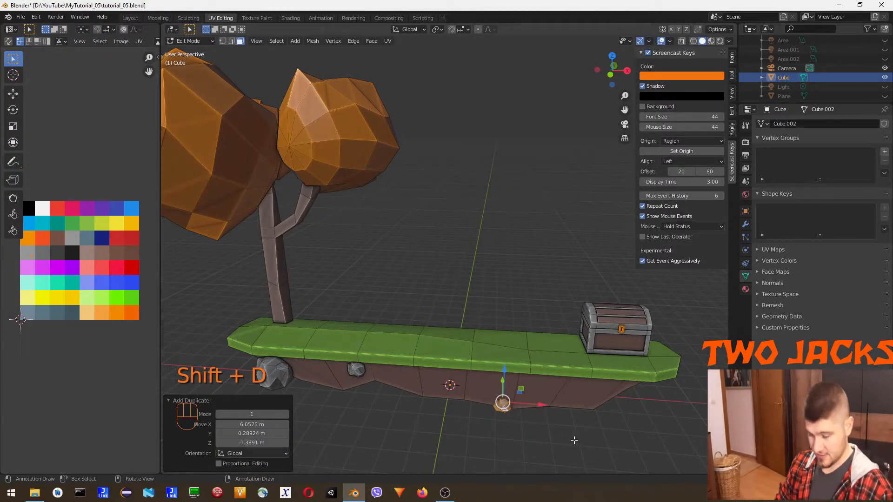
# - Scale the lower-edge rock up to about 1.476 and rotate it about -53.7° around the view axis
pyautogui.press('s')
pyautogui.click(588, 447)
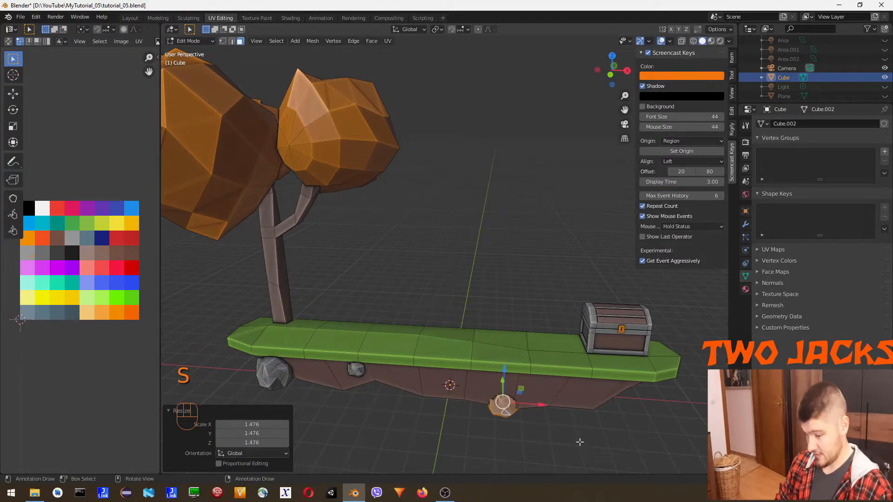
pyautogui.press('r')
pyautogui.click(594, 358)
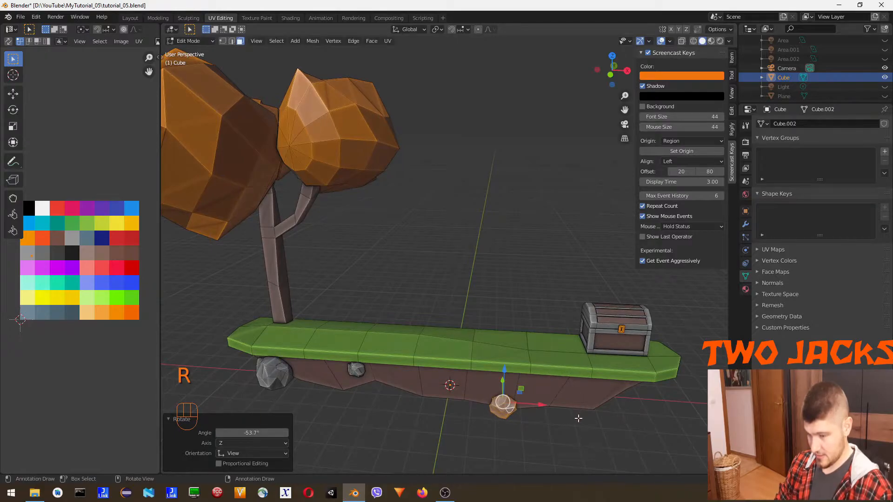
# - Duplicate the lower-edge rock to the chest end and position the copy against the dirt beneath the grass
pyautogui.hotkey('shift', 'd')
pyautogui.click(649, 415)
pyautogui.moveTo(648, 412); pyautogui.dragTo(665, 412)
pyautogui.moveTo(627, 376); pyautogui.dragTo(624, 352)
pyautogui.click(624, 352)
pyautogui.moveTo(624, 352); pyautogui.dragTo(636, 409, button='middle')
pyautogui.moveTo(688, 408); pyautogui.dragTo(666, 400)
pyautogui.moveTo(633, 365); pyautogui.dragTo(633, 372)
# - Shift the chest-end rock slightly along Y and scale it up to about 1.637
pyautogui.moveTo(671, 434); pyautogui.dragTo(609, 419, button='middle')
pyautogui.moveTo(583, 400); pyautogui.dragTo(570, 401)
pyautogui.press('s')
pyautogui.click(605, 421)
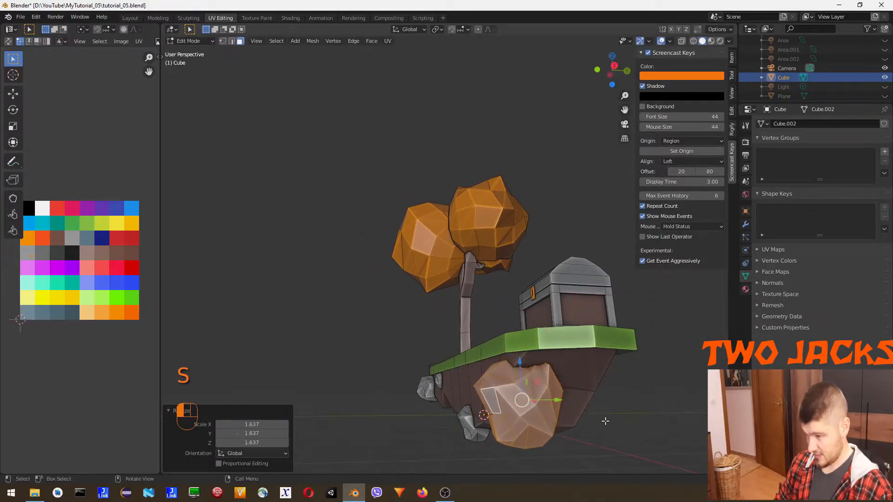
# - Duplicate the tree-end rock about -0.148 m X, 2.434 m Y and -0.344 m Z, and rotate the copy about -122° around the view axis
pyautogui.click(581, 432)
pyautogui.moveTo(581, 431); pyautogui.dragTo(526, 380, button='middle')
pyautogui.click(427, 319)
pyautogui.click(476, 329)
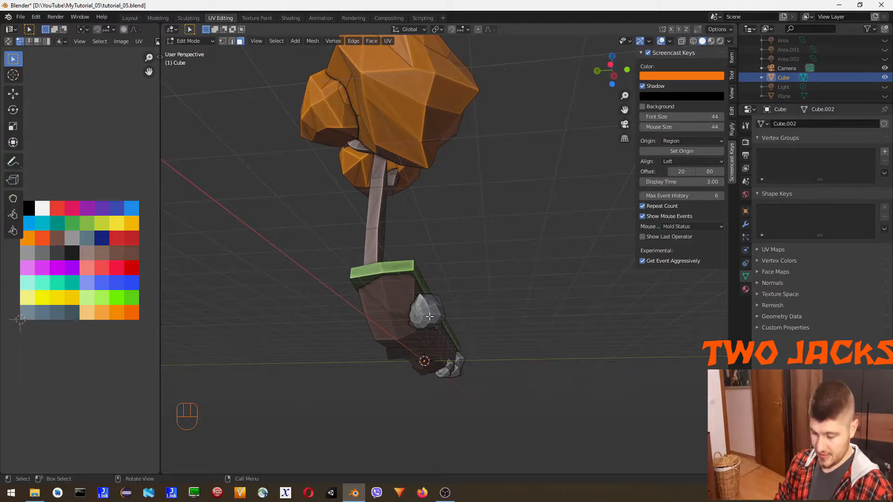
pyautogui.press('l')
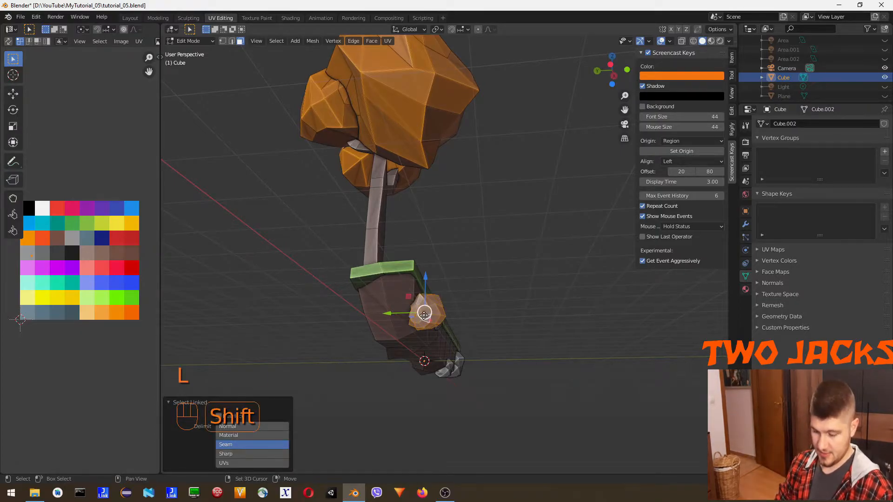
pyautogui.hotkey('shift', 'd')
pyautogui.click(369, 321)
pyautogui.moveTo(370, 321); pyautogui.dragTo(513, 395, button='middle')
pyautogui.press('r')
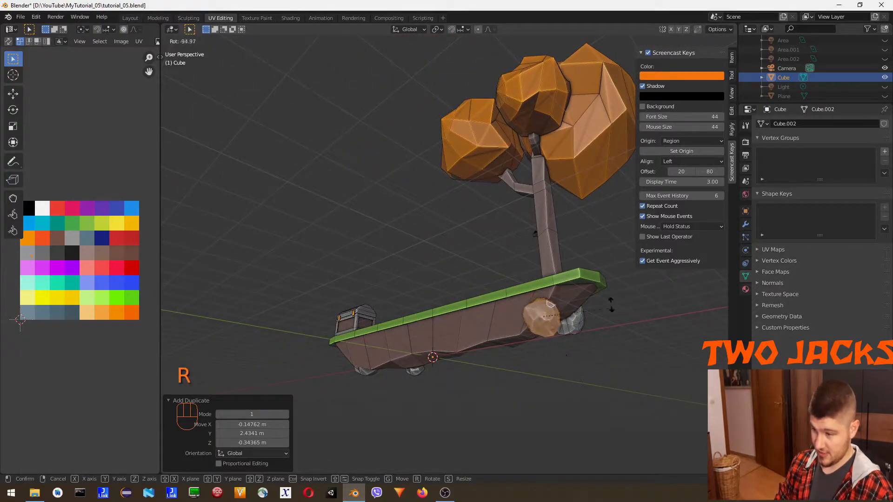
pyautogui.click(612, 296)
# - Duplicate the rotated rock toward the middle of the dirt's back side and adjust the copy's position against the dirt
pyautogui.hotkey('shift', 'd')
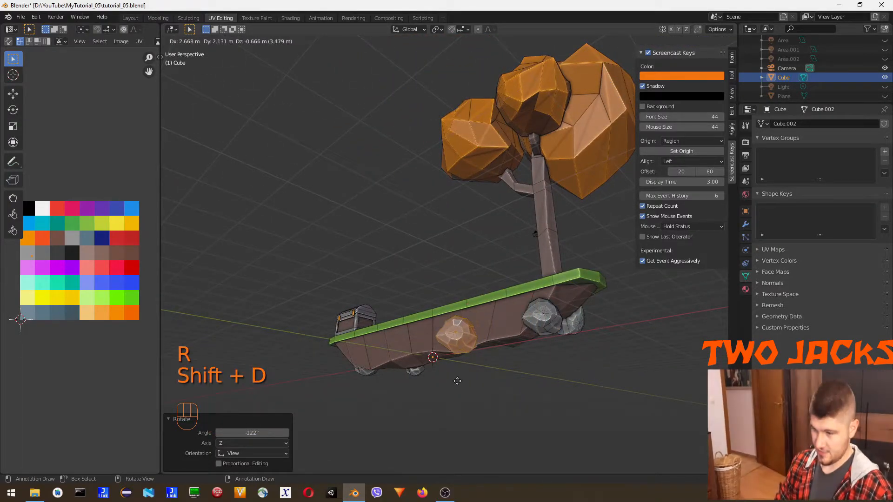
pyautogui.click(460, 372)
pyautogui.moveTo(461, 372); pyautogui.dragTo(593, 427, button='middle')
pyautogui.moveTo(579, 370); pyautogui.dragTo(556, 358)
pyautogui.click(522, 394)
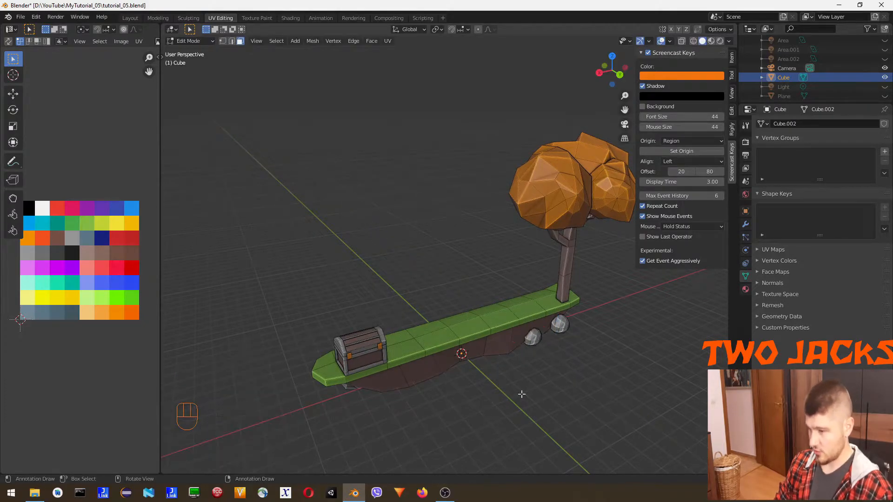
# - Duplicate a back-side rock onto the grass near the trunk, about -1.074 m X, -0.362 m Y and 2.301 m Z
pyautogui.hotkey('shift', 'd')
pyautogui.click(535, 343)
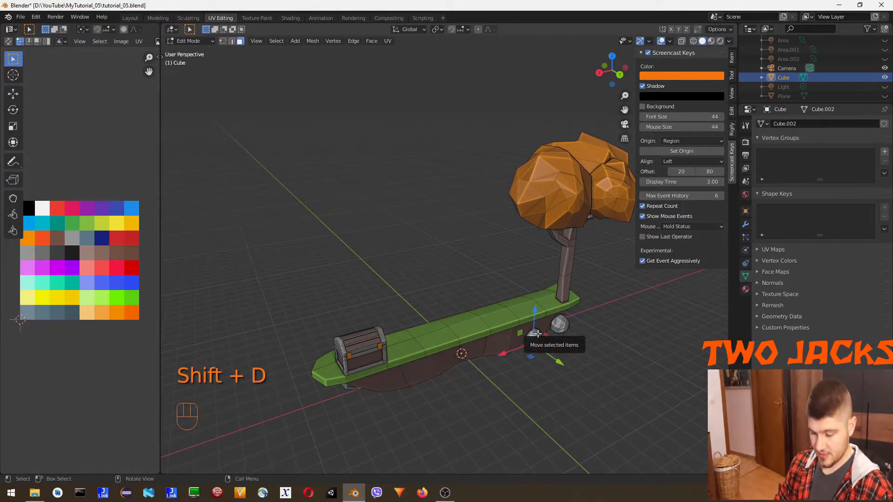
pyautogui.press('l')
pyautogui.hotkey('shift', 'd')
pyautogui.click(554, 296)
pyautogui.moveTo(554, 296); pyautogui.dragTo(398, 310, button='middle')
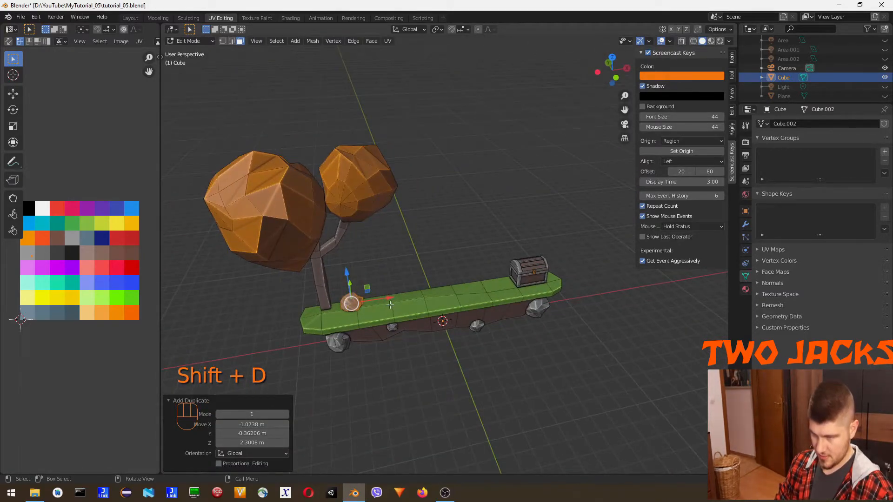
# - Scale the rock on the grass up to about 1.344 and reposition it beside the trunk, slightly sunk into the grass
pyautogui.scroll(3, 389, 304)
pyautogui.press('s')
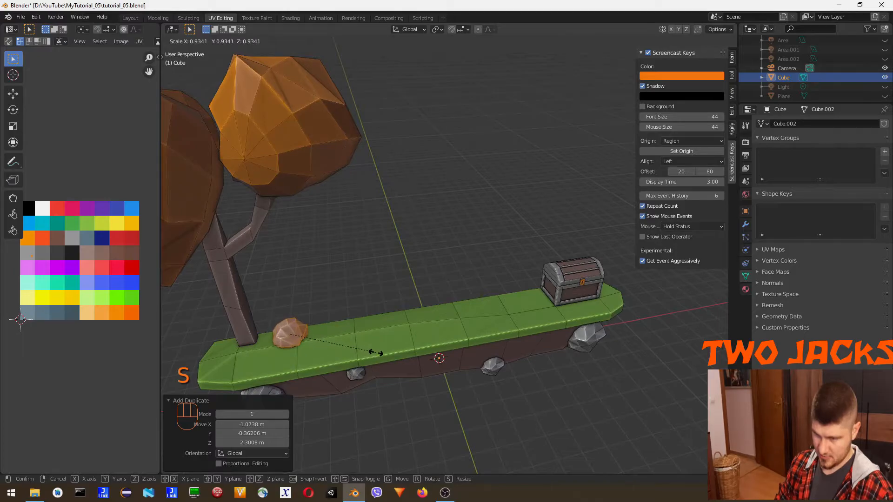
pyautogui.click(376, 353)
pyautogui.press('s')
pyautogui.click(355, 345)
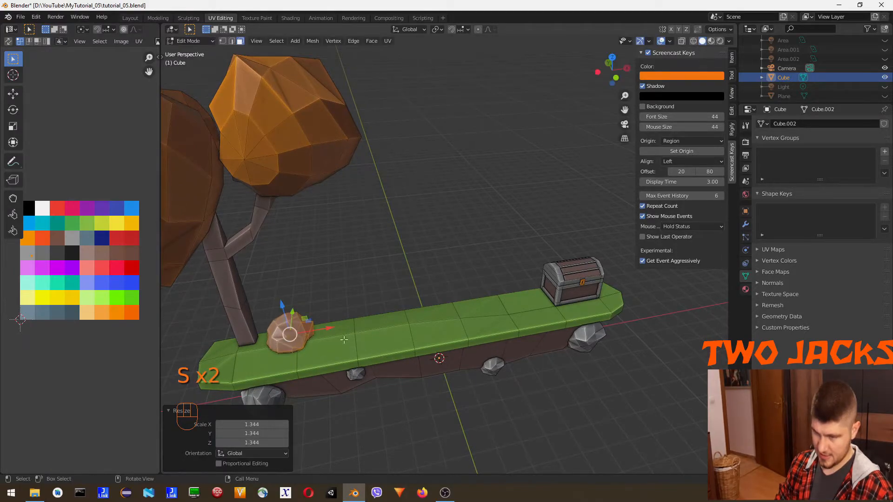
pyautogui.moveTo(322, 331); pyautogui.dragTo(338, 304)
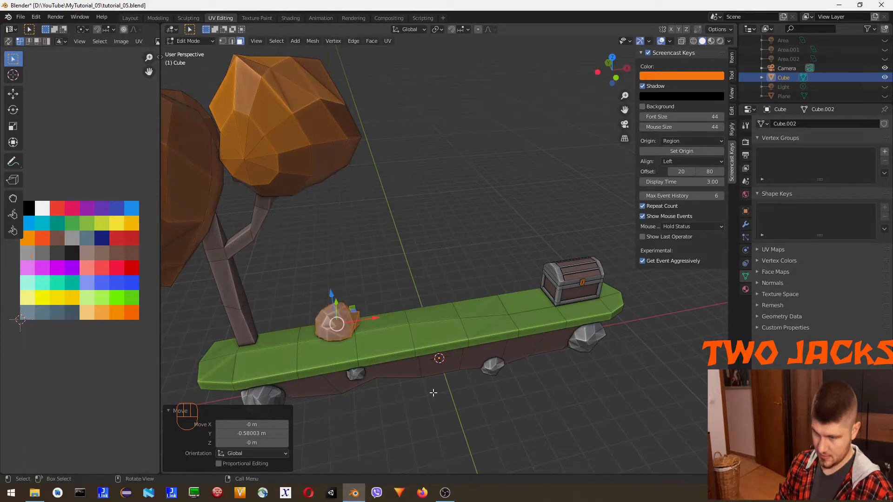
pyautogui.press('KP_1')
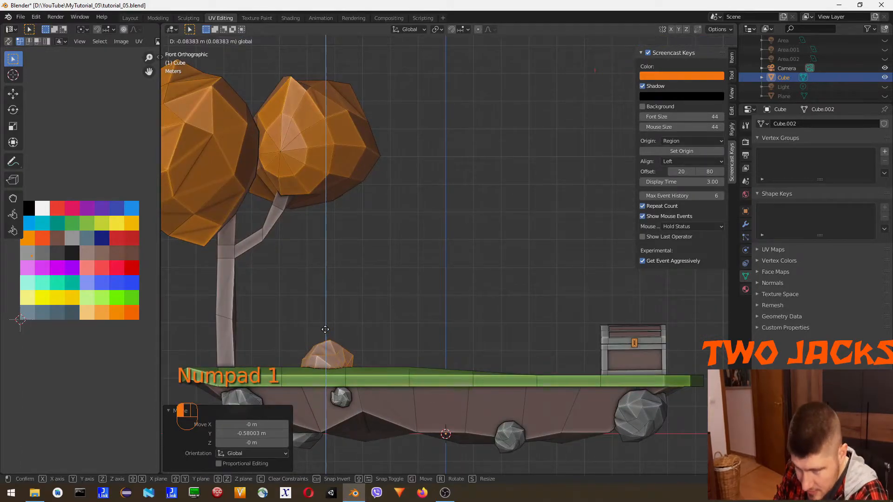
pyautogui.click(398, 332)
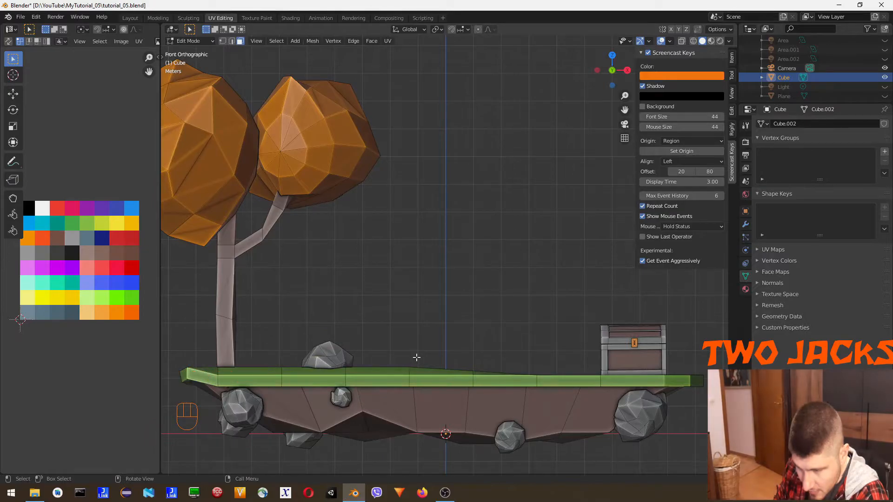
# - Duplicate the top grass face beside the trunk in place and scale the copy down to about 0.303
pyautogui.scroll(-2, 446, 358)
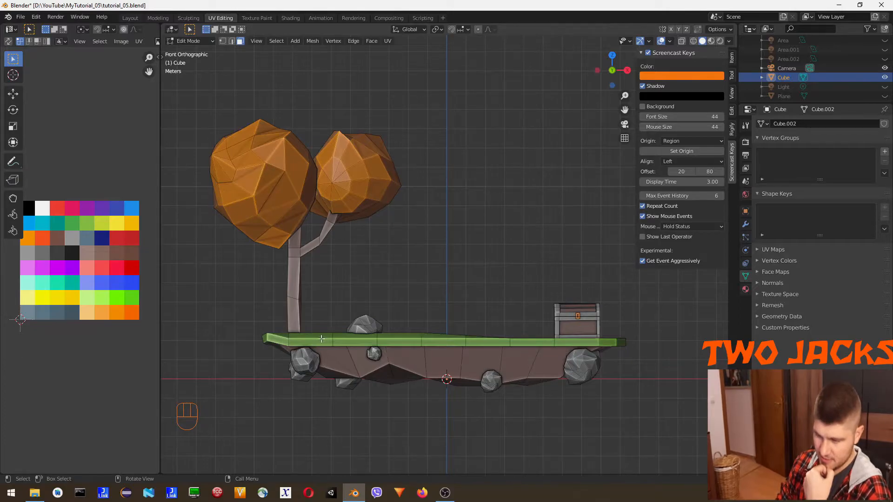
pyautogui.moveTo(325, 338); pyautogui.dragTo(325, 331, button='middle')
pyautogui.click(325, 331)
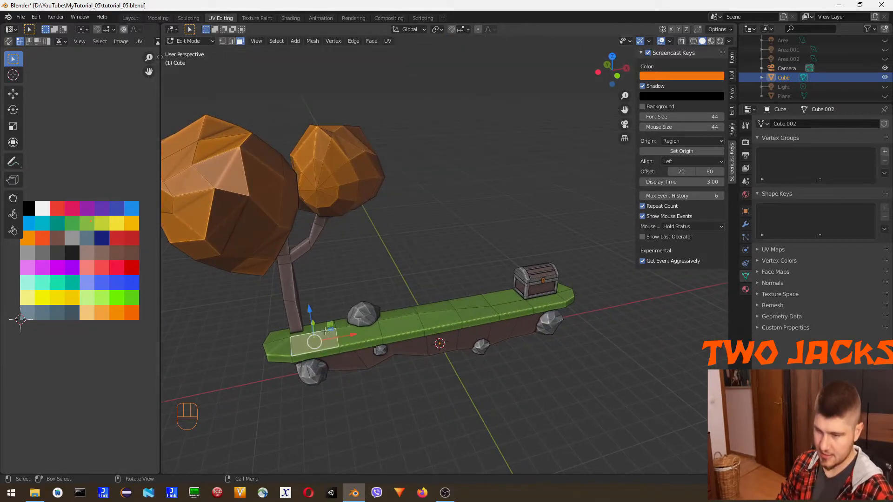
pyautogui.click(318, 323)
pyautogui.click(318, 328)
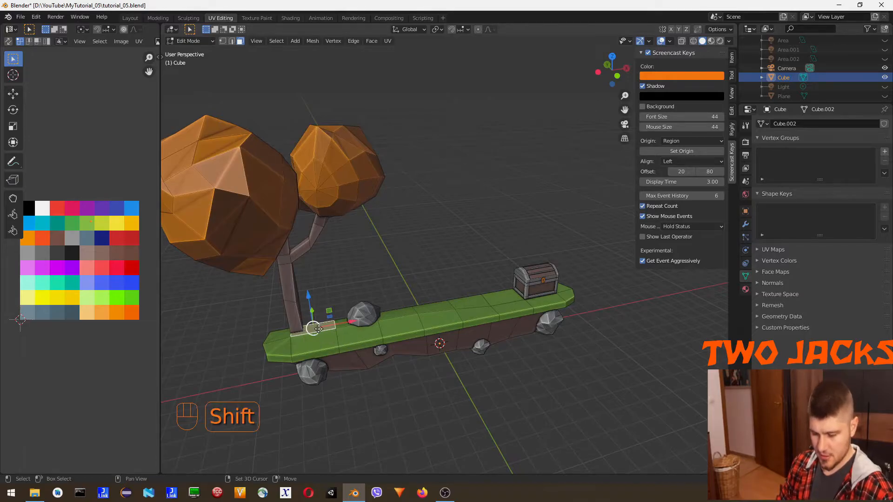
pyautogui.hotkey('shift', 'd')
pyautogui.rightClick(330, 320)
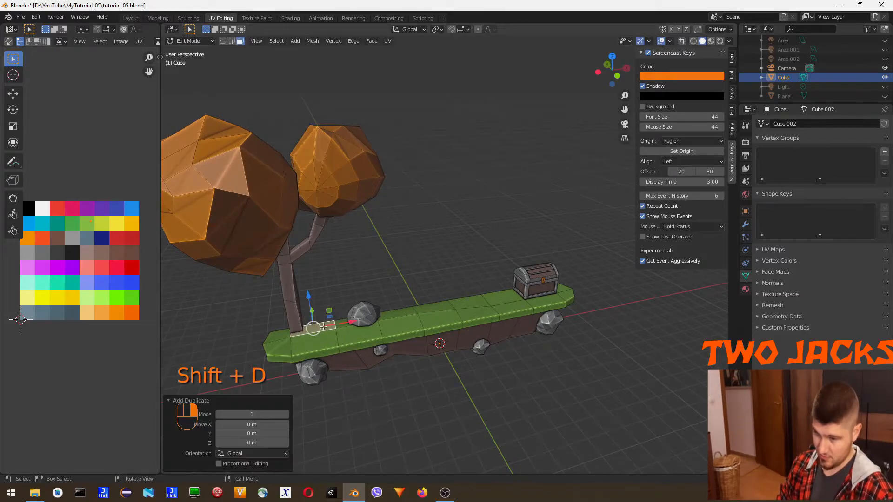
pyautogui.press('s')
pyautogui.click(367, 351)
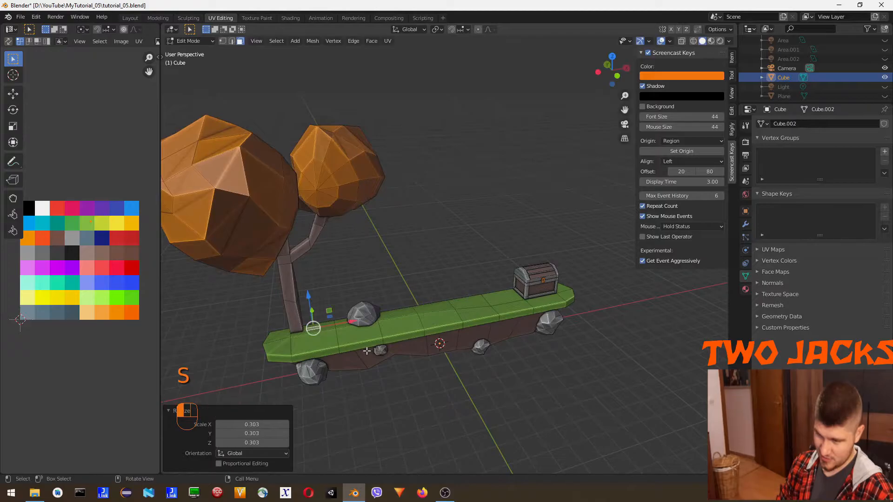
# - Scale the small duplicated grass face to about 0.524 along the X axis to make it roughly square
pyautogui.press('KP_7')
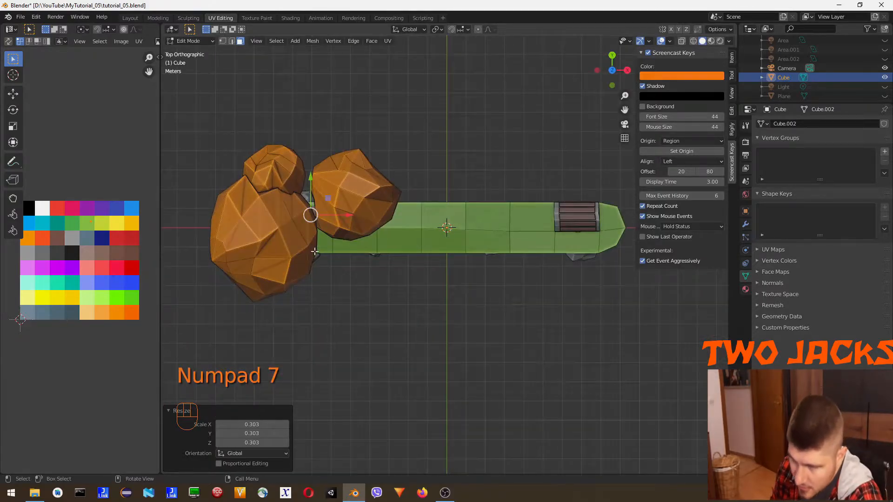
pyautogui.scroll(3, 284, 210)
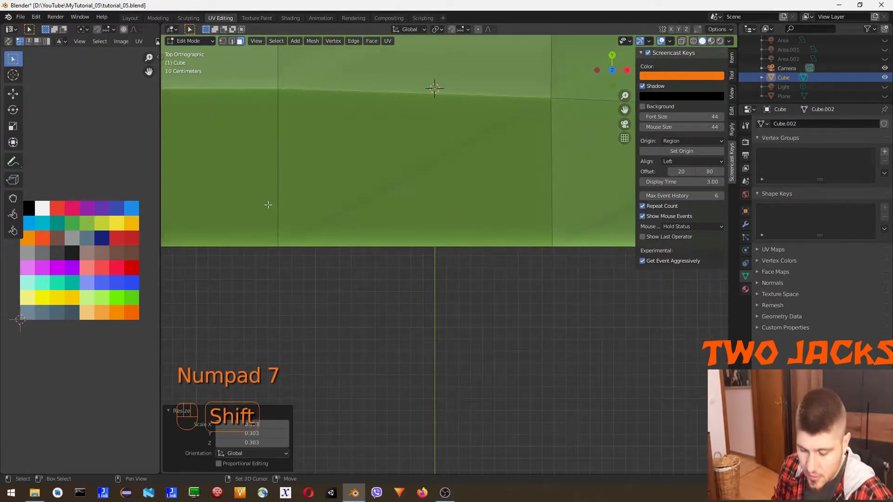
pyautogui.keyDown('shift'); pyautogui.moveTo(269, 206); pyautogui.dragTo(514, 271, button='middle'); pyautogui.keyUp('shift')
pyautogui.keyDown('shift'); pyautogui.moveTo(285, 176); pyautogui.dragTo(423, 265, button='middle'); pyautogui.keyUp('shift')
pyautogui.scroll(6, 278, 211)
pyautogui.scroll(-5, 279, 211)
pyautogui.moveTo(279, 214); pyautogui.dragTo(357, 294, button='middle')
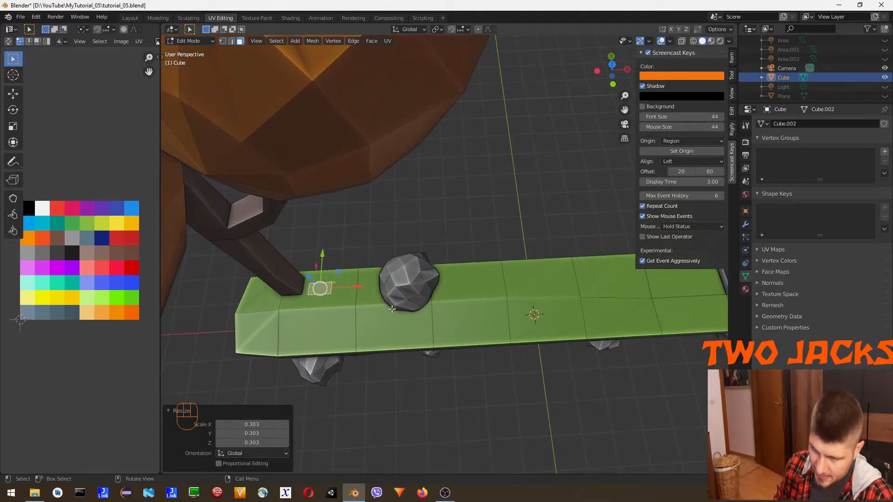
pyautogui.press('s')
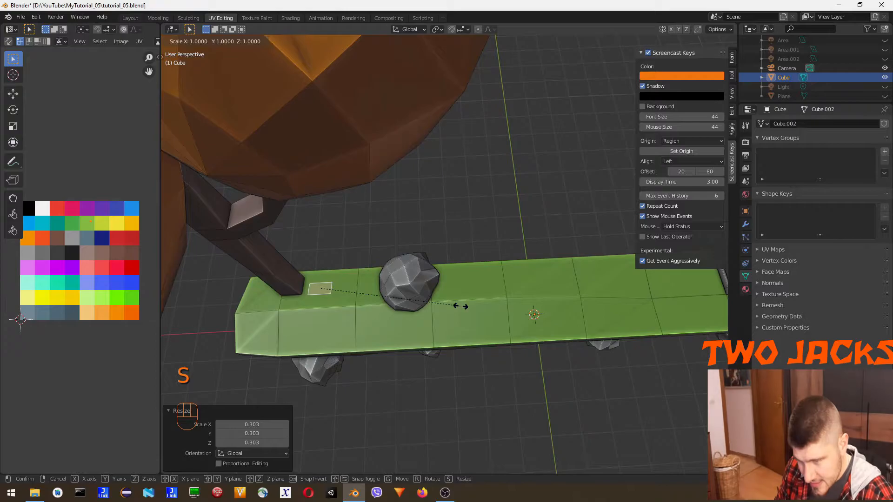
pyautogui.press('x')
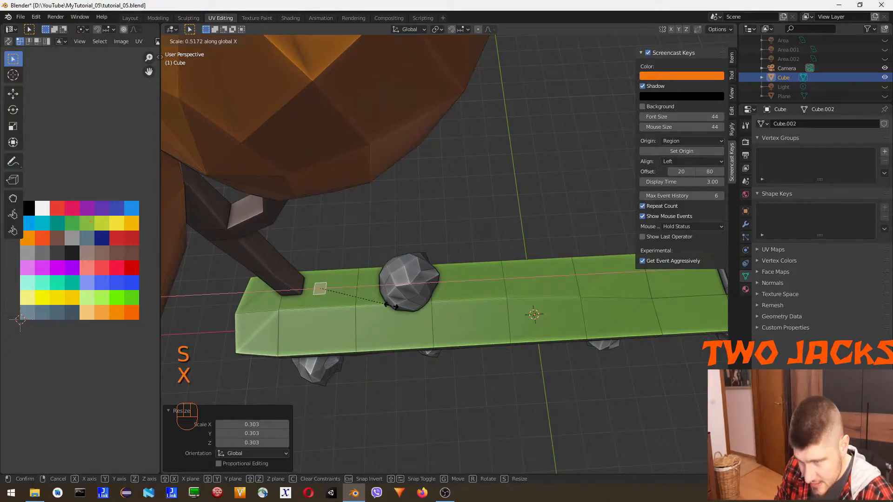
pyautogui.click(393, 308)
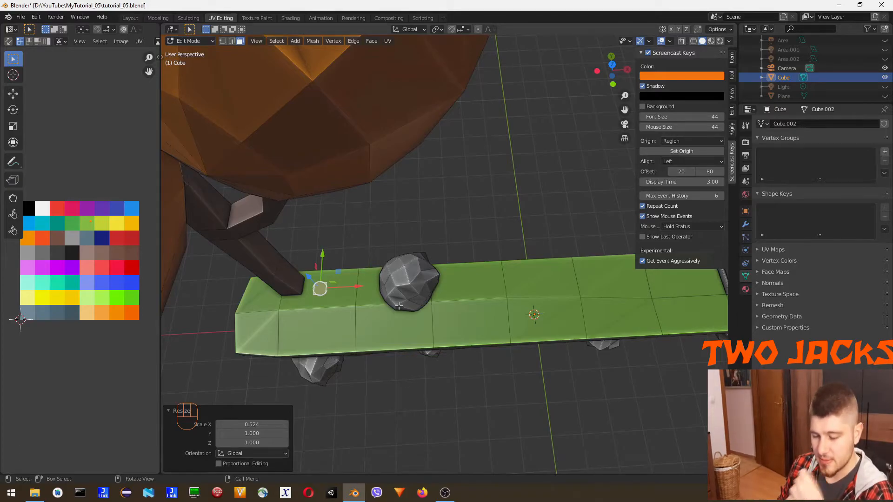
# - Subdivide the small square grass face with one cut
pyautogui.press('F3')
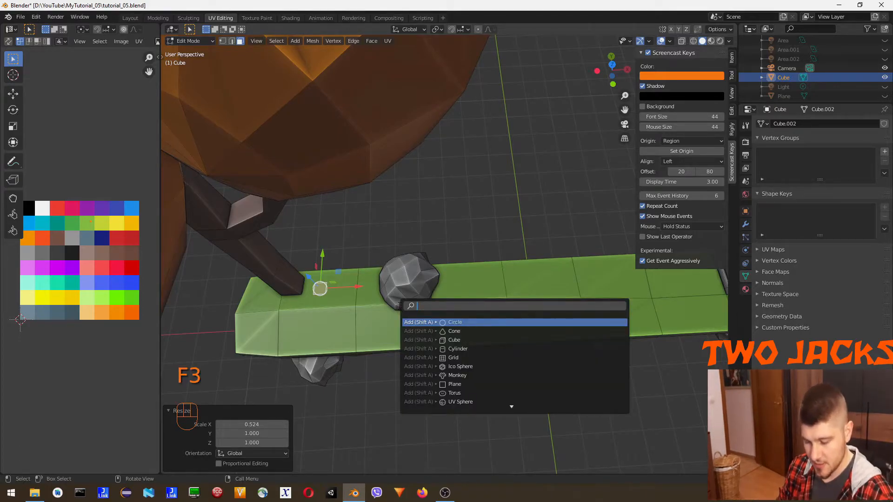
pyautogui.write('s')
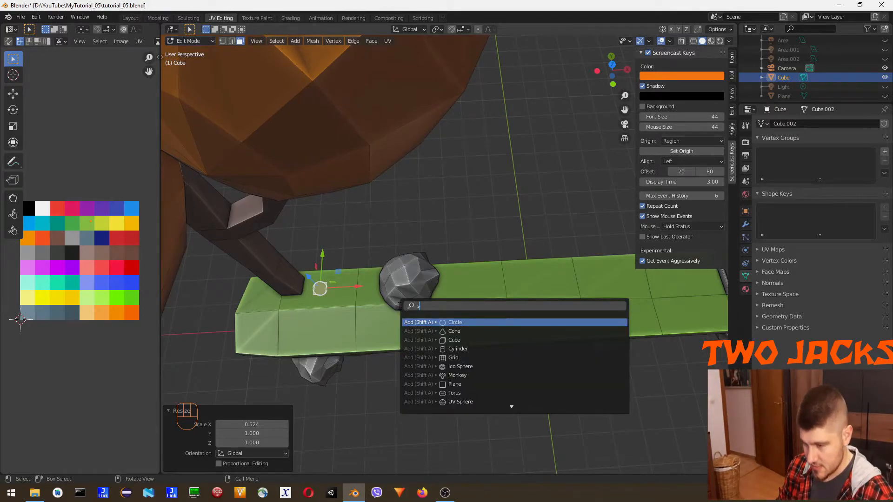
pyautogui.write('u')
pyautogui.press('Return')
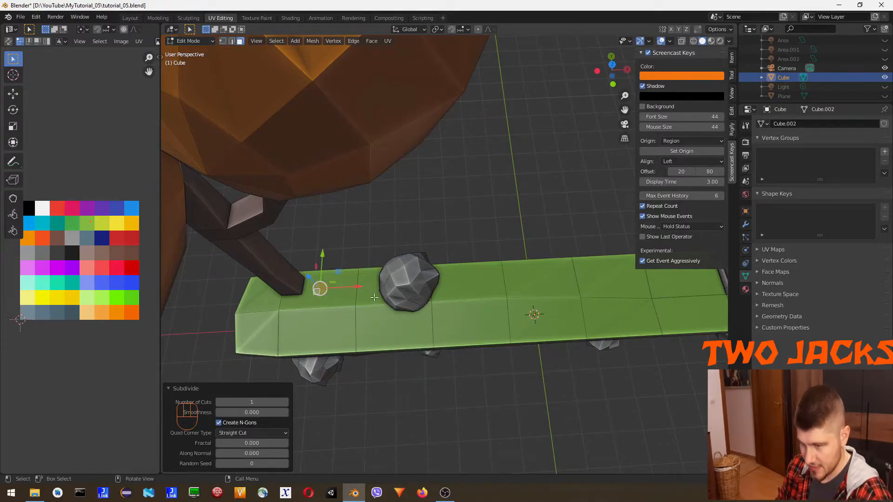
# - Select the subdivided square's inner edges and scale them up to about 1.462 to round the outline into an octagon
pyautogui.click(355, 278)
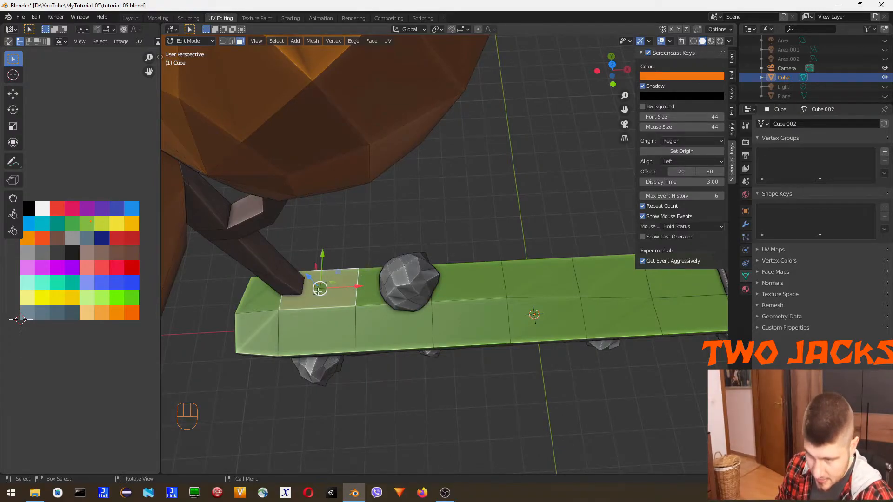
pyautogui.click(337, 335)
pyautogui.click(318, 288)
pyautogui.scroll(3, 249, 321)
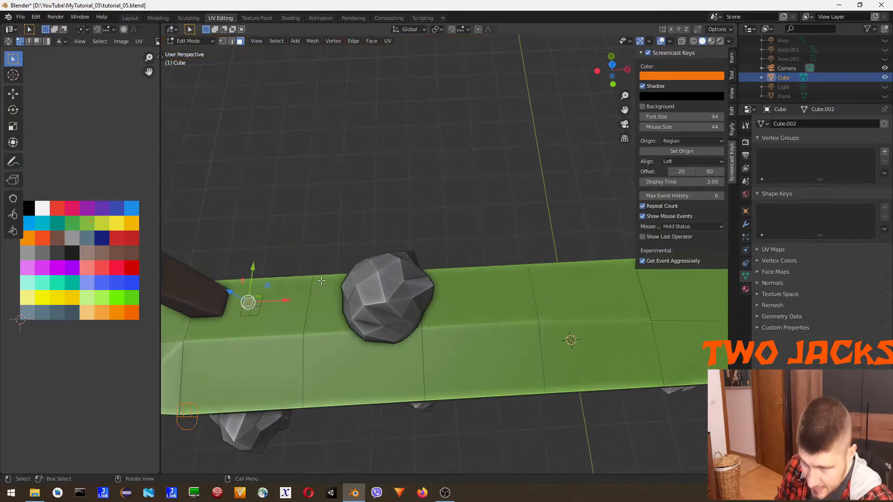
pyautogui.press('2')
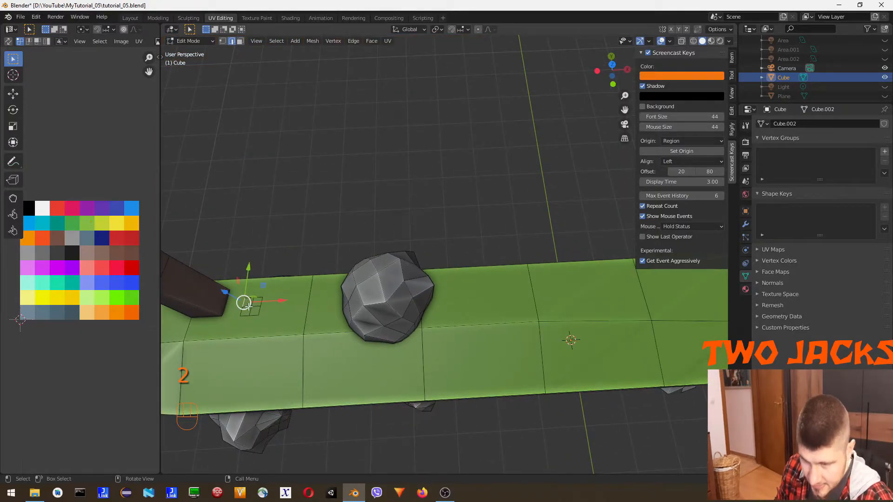
pyautogui.click(251, 303)
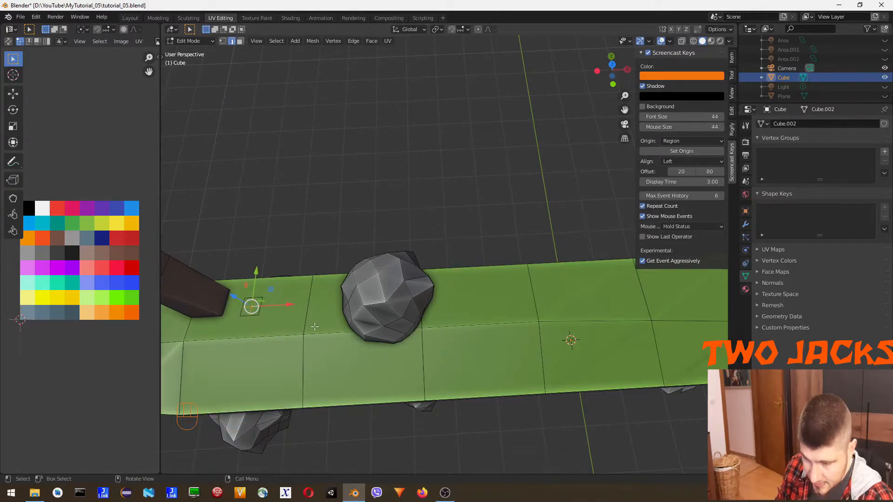
pyautogui.press('s')
pyautogui.click(342, 329)
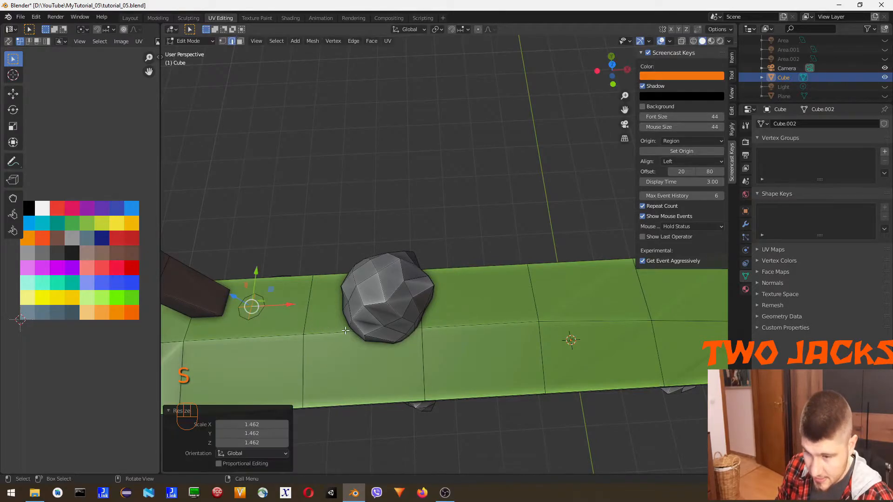
# - Scale the whole small octagon down and move it about -0.365 m along X toward the trunk
pyautogui.click(279, 330)
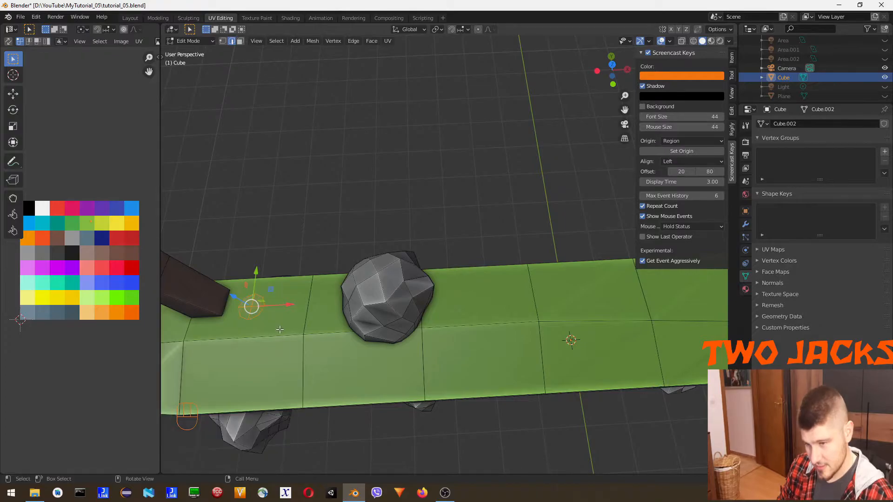
pyautogui.press('s')
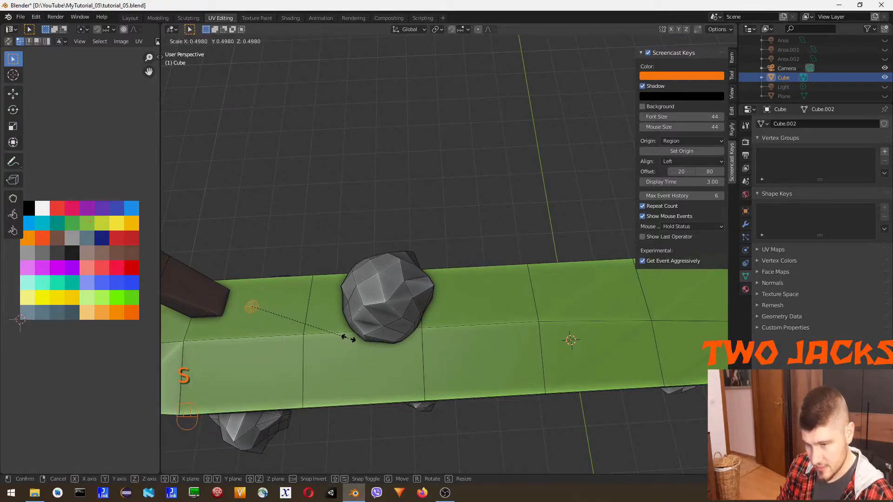
pyautogui.click(305, 334)
pyautogui.moveTo(291, 301); pyautogui.dragTo(274, 303)
# - Extrude the small octagon about 0.522 m upward and scale its top face to about 0.688 to taper the stem
pyautogui.press('e')
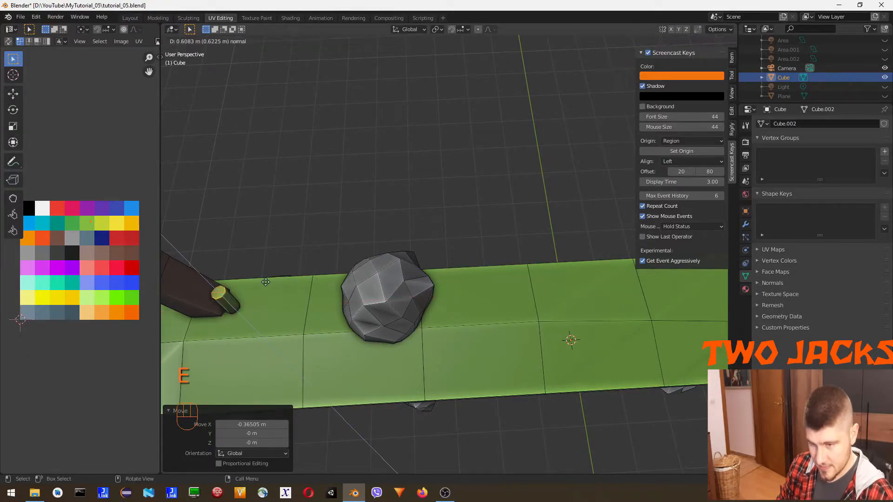
pyautogui.click(268, 284)
pyautogui.press('s')
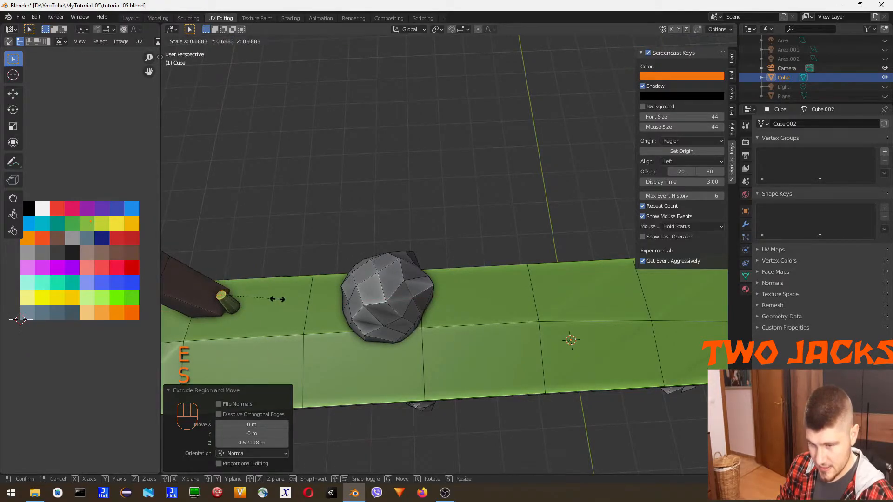
pyautogui.click(280, 299)
pyautogui.moveTo(258, 296); pyautogui.dragTo(283, 235, button='middle')
pyautogui.moveTo(317, 267); pyautogui.dragTo(314, 294, button='middle')
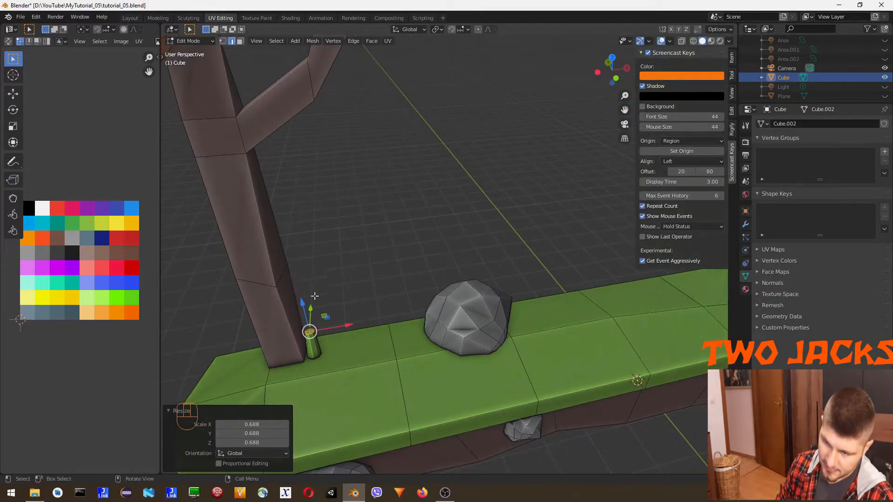
# - Extrude the stem's top about 0.454 m more, shift it about 0.237 m along X and rotate it to bend the stem outward
pyautogui.press('e')
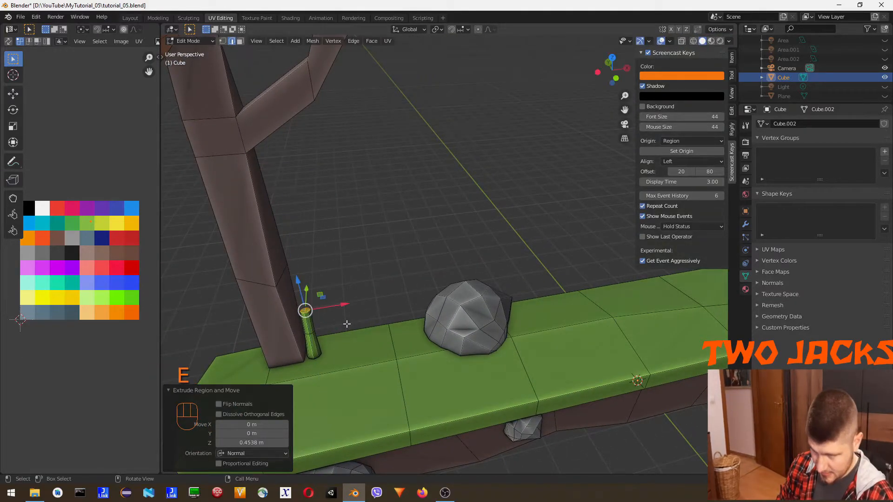
pyautogui.click(355, 301)
pyautogui.press('r')
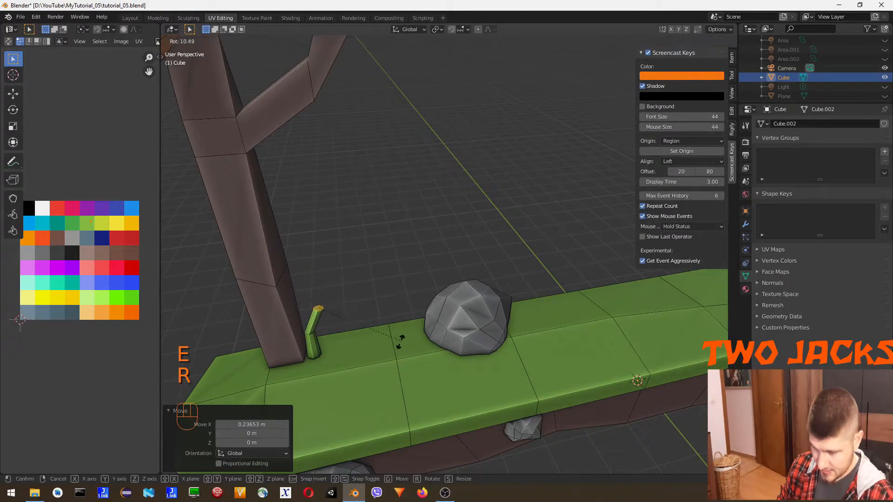
pyautogui.click(344, 368)
# - Select all of the stem's top faces in face mode and extrude them about 0.489 m along their normal
pyautogui.click(310, 343)
pyautogui.moveTo(307, 326); pyautogui.dragTo(309, 329)
pyautogui.click(320, 312)
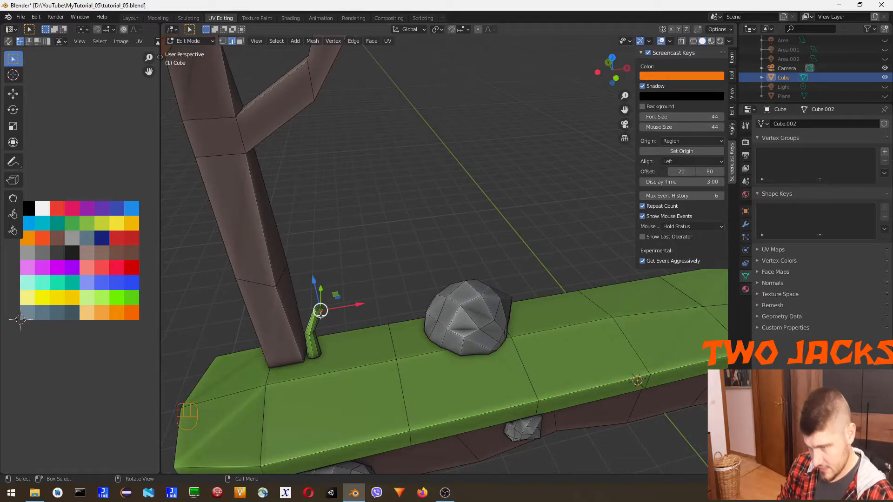
pyautogui.press('3')
pyautogui.keyDown('shift'); pyautogui.click(321, 312); pyautogui.keyUp('shift')
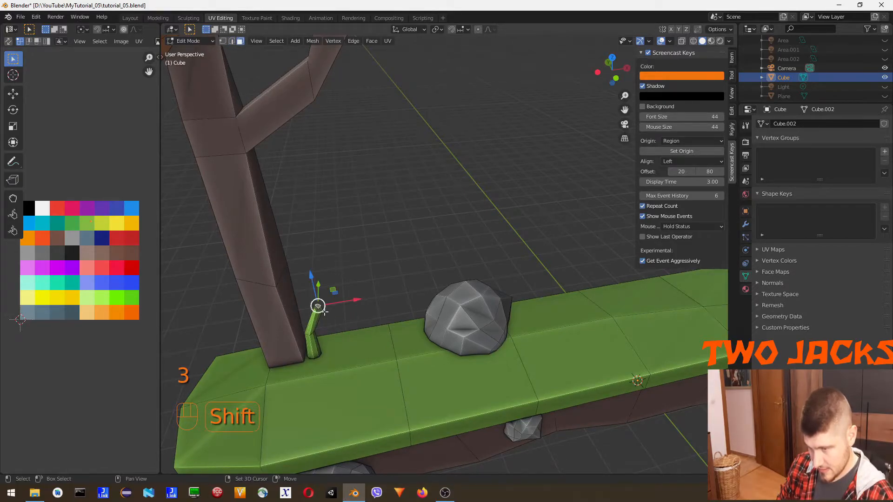
pyautogui.scroll(1, 325, 313)
pyautogui.keyDown('shift'); pyautogui.click(291, 319); pyautogui.keyUp('shift')
pyautogui.keyDown('shift'); pyautogui.click(293, 318); pyautogui.keyUp('shift')
pyautogui.keyDown('shift'); pyautogui.click(294, 318); pyautogui.keyUp('shift')
pyautogui.keyDown('shift'); pyautogui.click(294, 320); pyautogui.keyUp('shift')
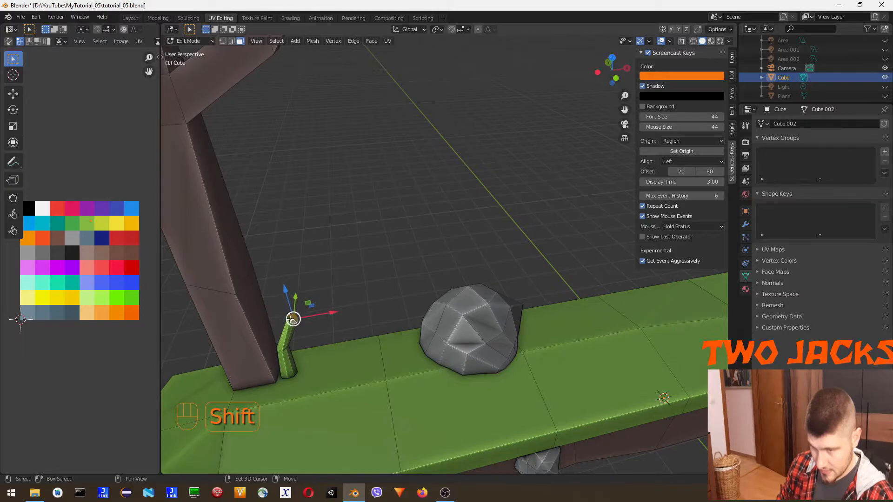
pyautogui.press('e')
pyautogui.click(323, 321)
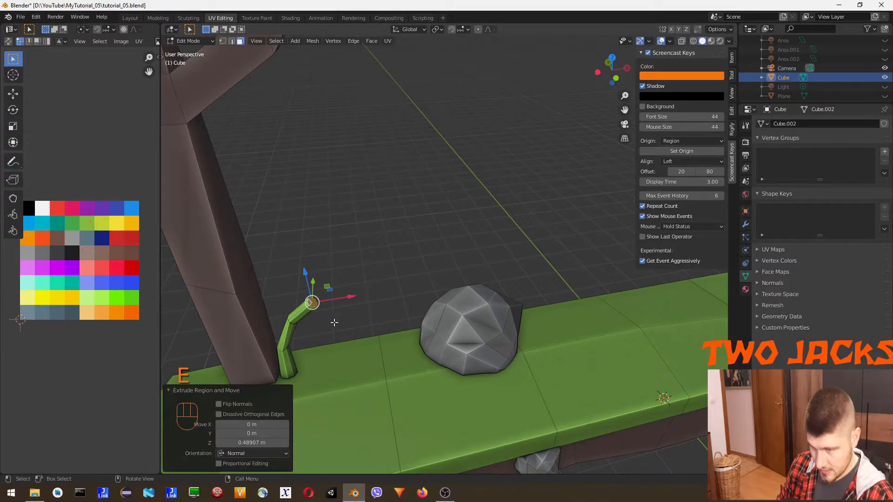
# - Scale the stem's end faces down into a narrow tip and clear the selection
pyautogui.press('s')
pyautogui.press('KP_0')
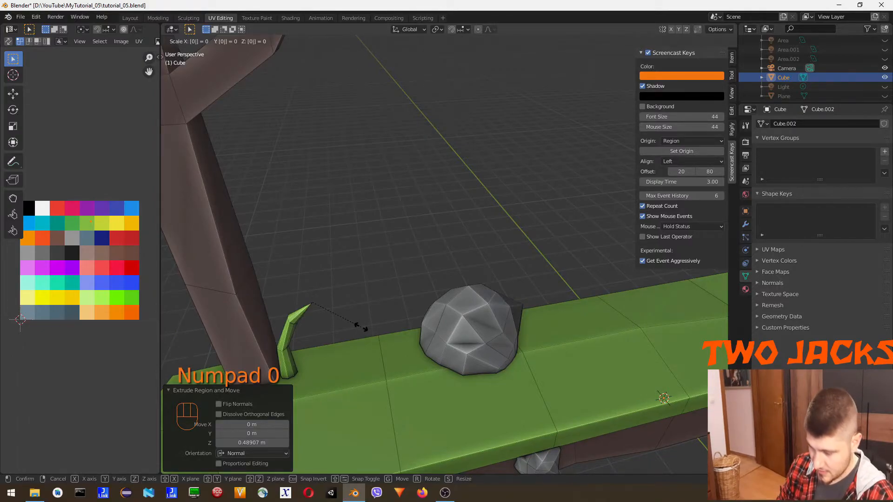
pyautogui.hotkey('ctrl', 'z')
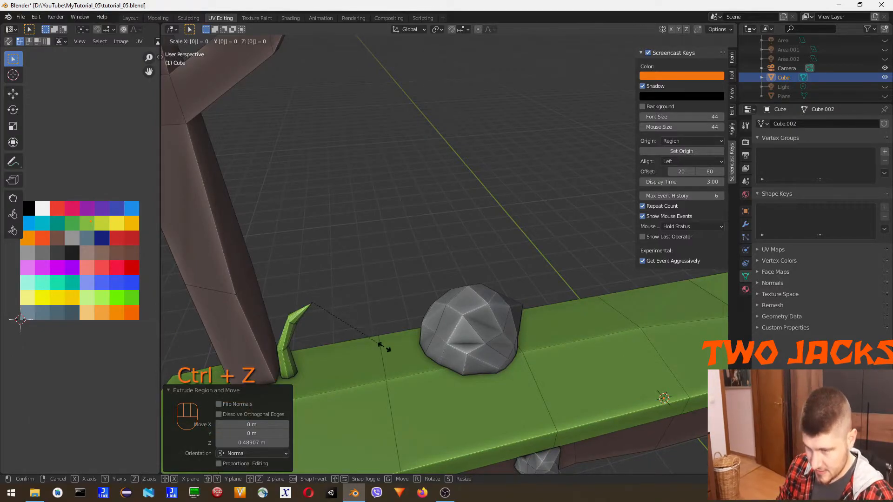
pyautogui.press('s')
pyautogui.press('Escape')
pyautogui.press('s')
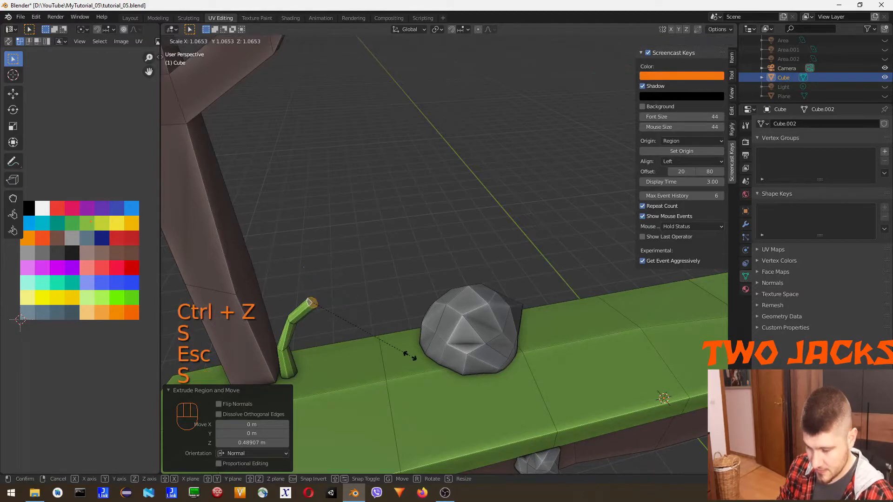
pyautogui.click(347, 329)
pyautogui.click(350, 274)
# - Duplicate the whole linked stem close beside the original at the trunk's base and rotate the copy about 9.6°
pyautogui.moveTo(353, 357); pyautogui.dragTo(365, 297, button='middle')
pyautogui.keyDown('shift'); pyautogui.moveTo(329, 378); pyautogui.dragTo(410, 237, button='middle'); pyautogui.keyUp('shift')
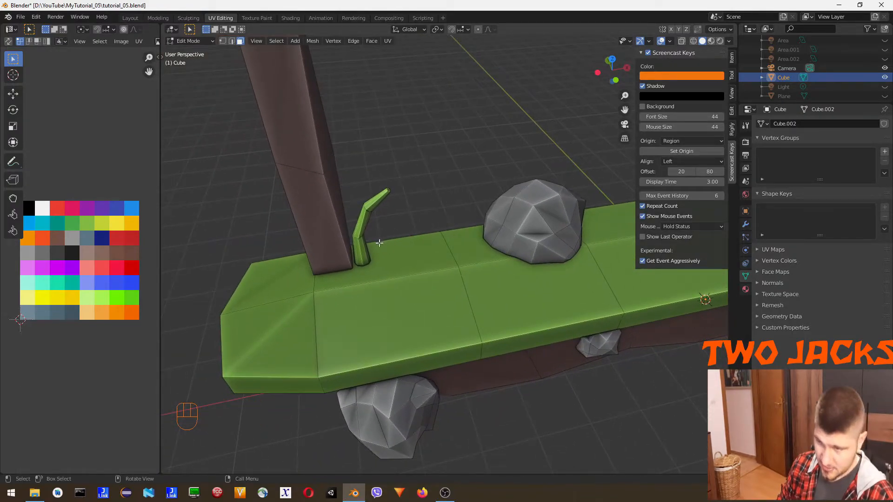
pyautogui.press('l')
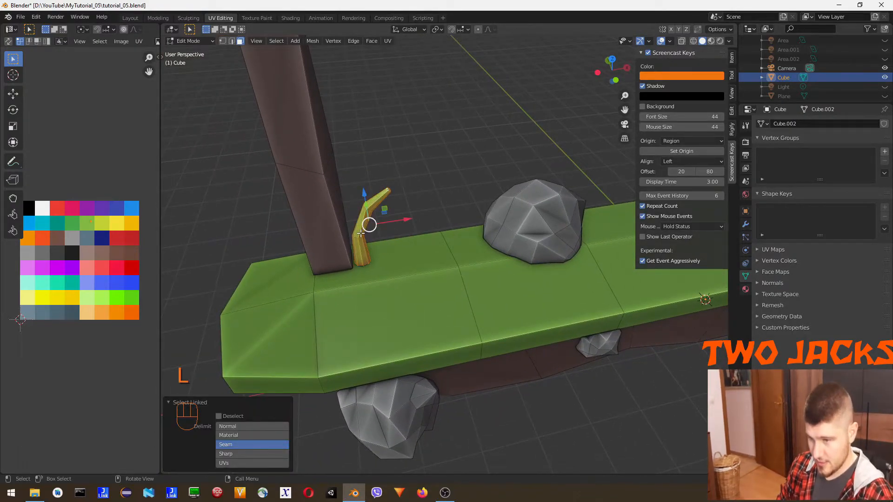
pyautogui.hotkey('shift', 'd')
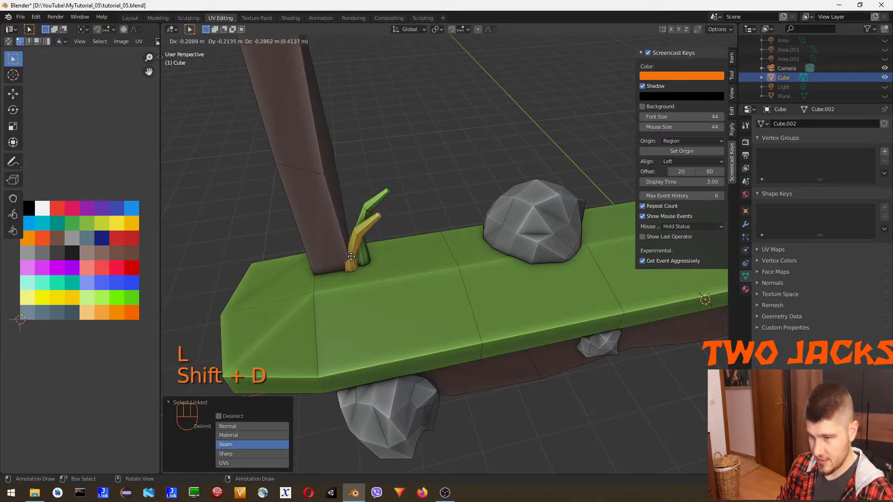
pyautogui.click(377, 258)
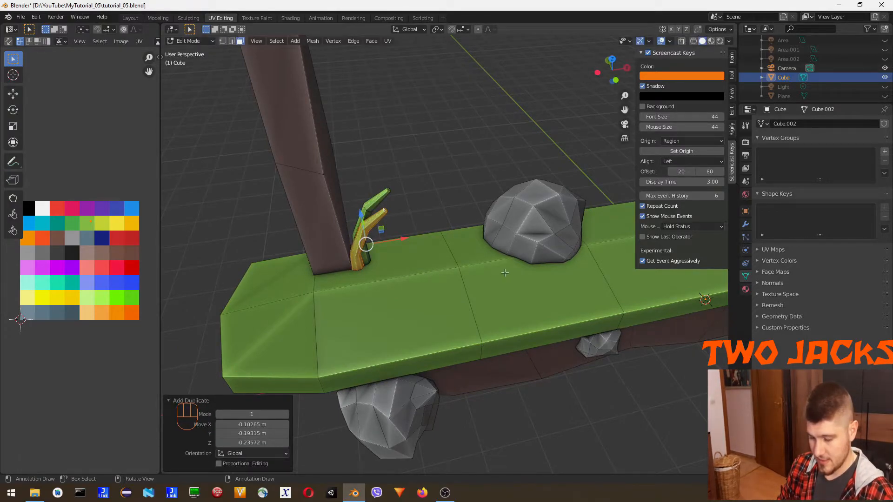
pyautogui.press('r')
pyautogui.click(467, 284)
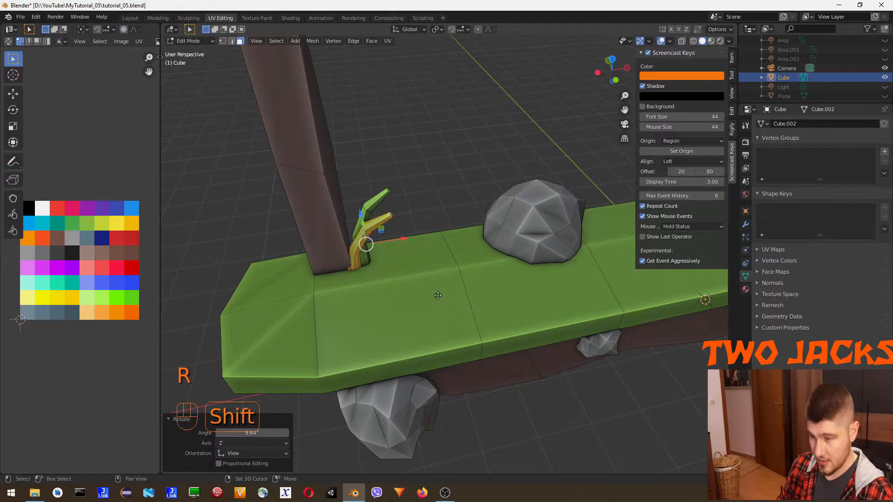
# - Duplicate the stem about -1.119 m along X to the trunk's opposite side and rotate it about -133° around Z
pyautogui.hotkey('shift', 'd')
pyautogui.click(371, 309)
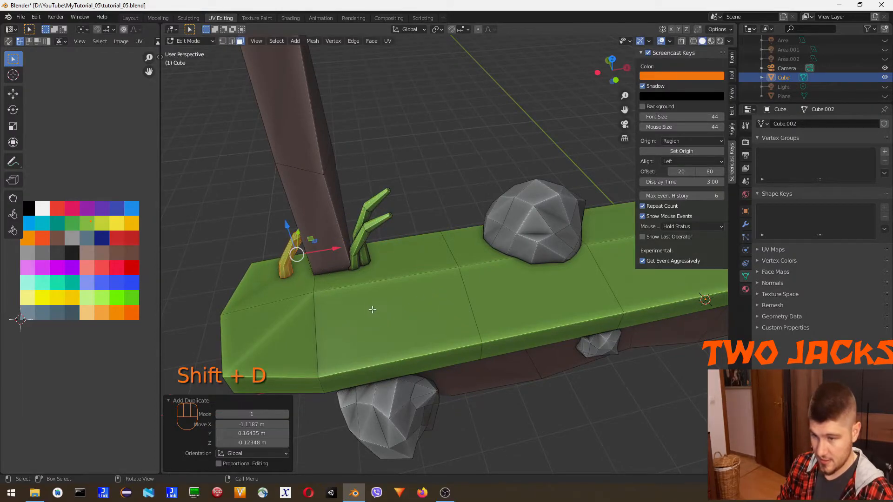
pyautogui.press('r')
pyautogui.press('x')
pyautogui.press('z')
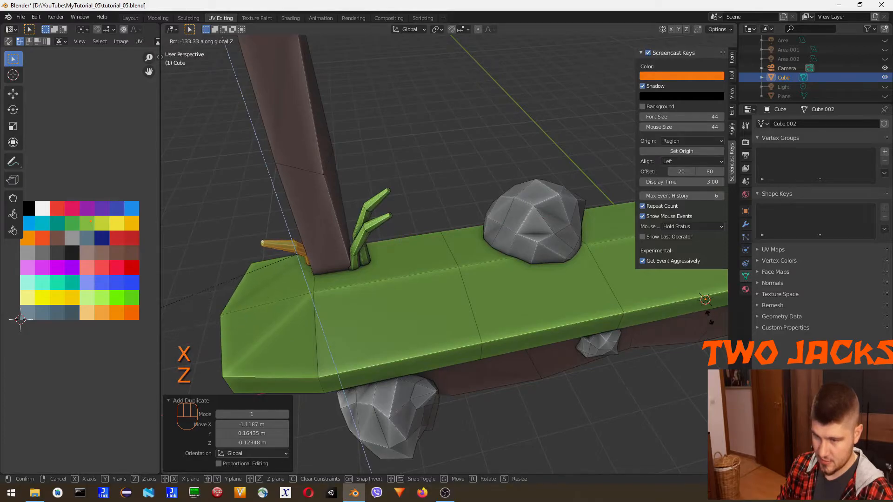
pyautogui.click(710, 318)
# - Duplicate the stem on the trunk's outer side, then move the copy about 0.119 m along X and -0.103 m along Z onto the grass
pyautogui.hotkey('shift', 'd')
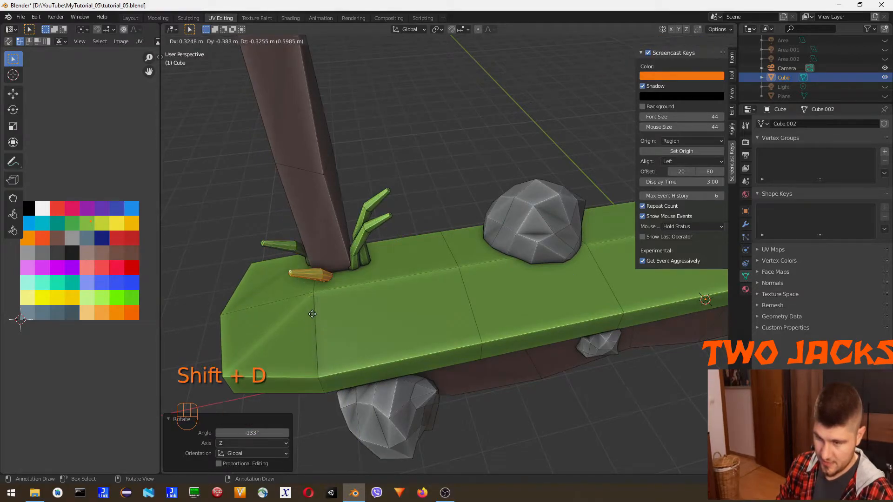
pyautogui.click(292, 301)
pyautogui.moveTo(291, 302); pyautogui.dragTo(376, 185, button='middle')
pyautogui.moveTo(365, 183); pyautogui.dragTo(398, 177)
pyautogui.moveTo(354, 248); pyautogui.dragTo(381, 350, button='middle')
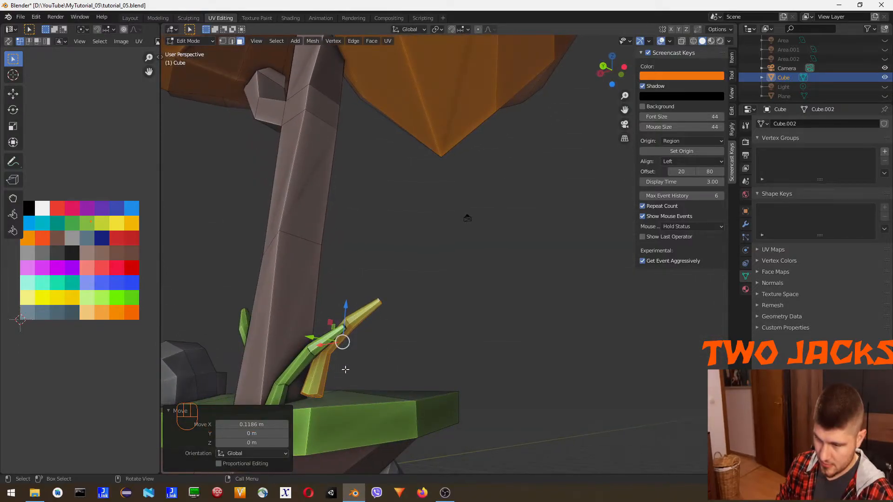
pyautogui.moveTo(346, 307); pyautogui.dragTo(341, 319)
pyautogui.moveTo(505, 332); pyautogui.dragTo(533, 353, button='middle')
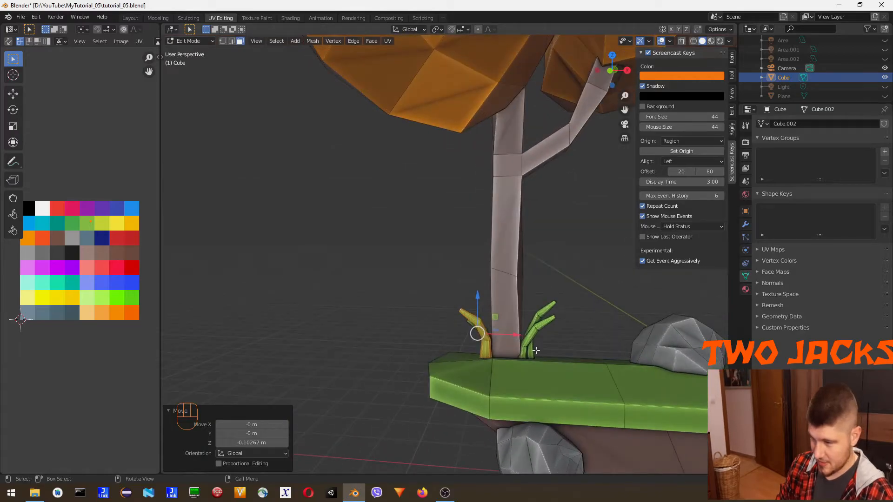
# - Duplicate a stem from the inner side to the trunk's front, rotate it about -84.2° around Z and move it about -0.354 m along Y
pyautogui.click(529, 351)
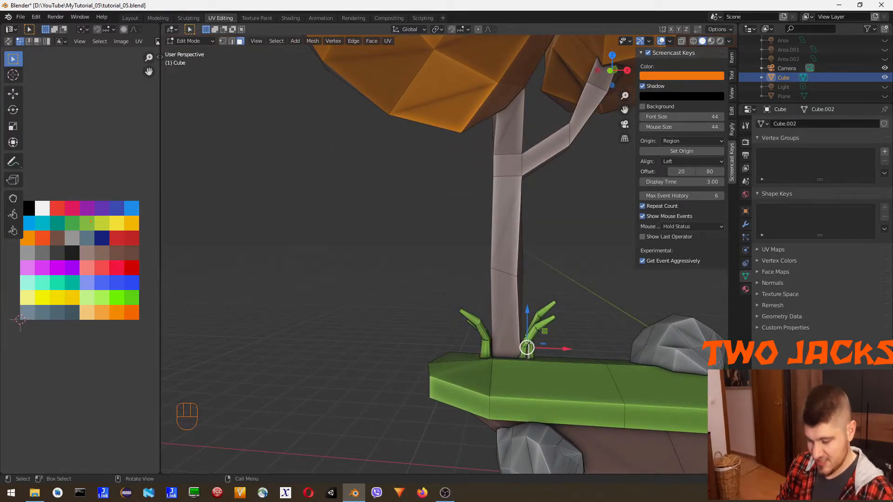
pyautogui.press('l')
pyautogui.hotkey('shift', 'd')
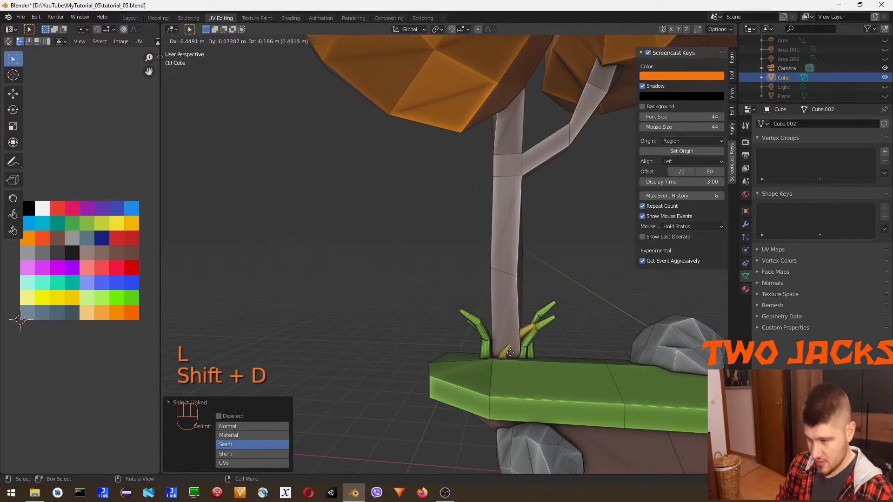
pyautogui.click(516, 347)
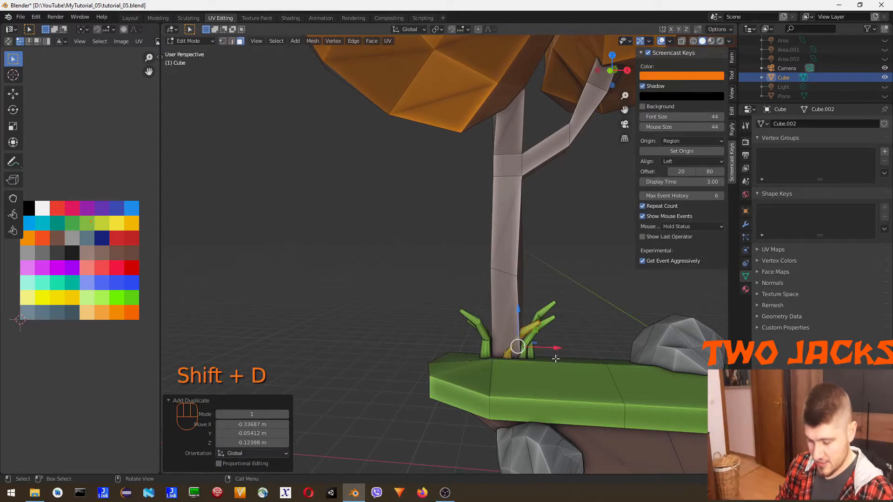
pyautogui.press('r')
pyautogui.press('x')
pyautogui.press('z')
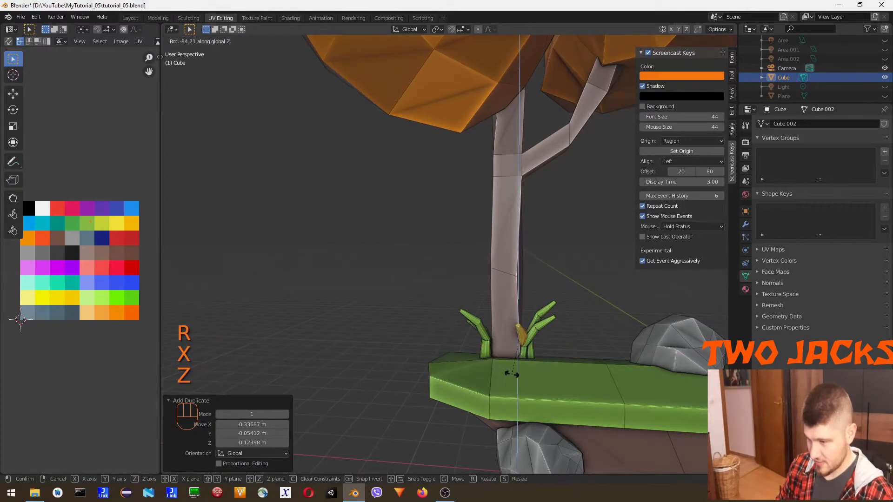
pyautogui.click(518, 372)
pyautogui.moveTo(525, 332); pyautogui.dragTo(563, 382, button='middle')
pyautogui.press('g')
pyautogui.press('y')
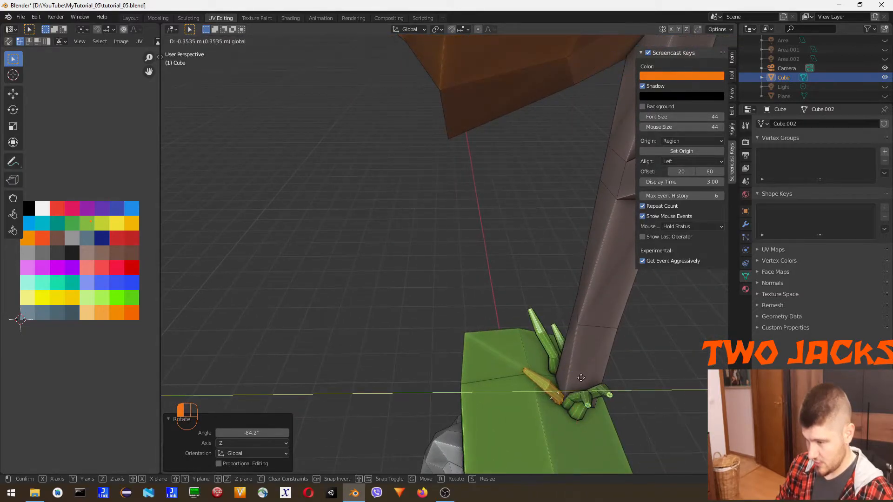
pyautogui.click(571, 377)
# - Duplicate the front stem, rotate the copy slightly, scale it to about 1.512 and move it about -0.106 m along X
pyautogui.hotkey('shift', 'd')
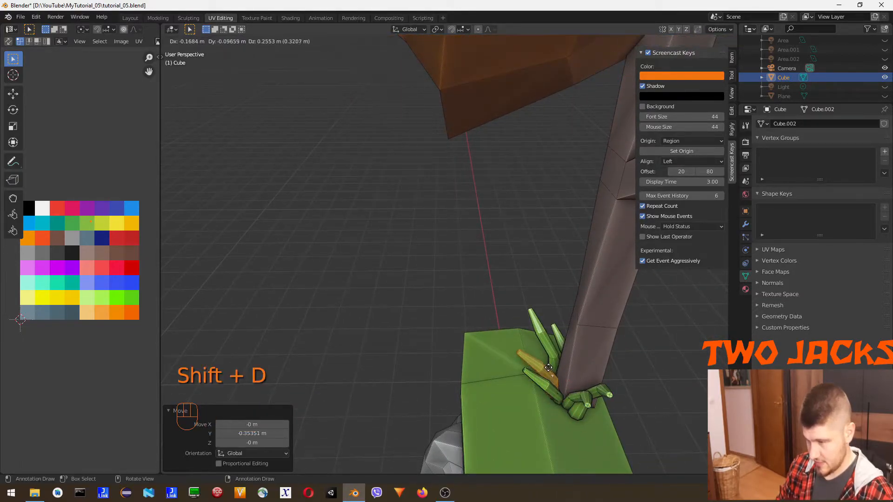
pyautogui.click(548, 369)
pyautogui.press('r')
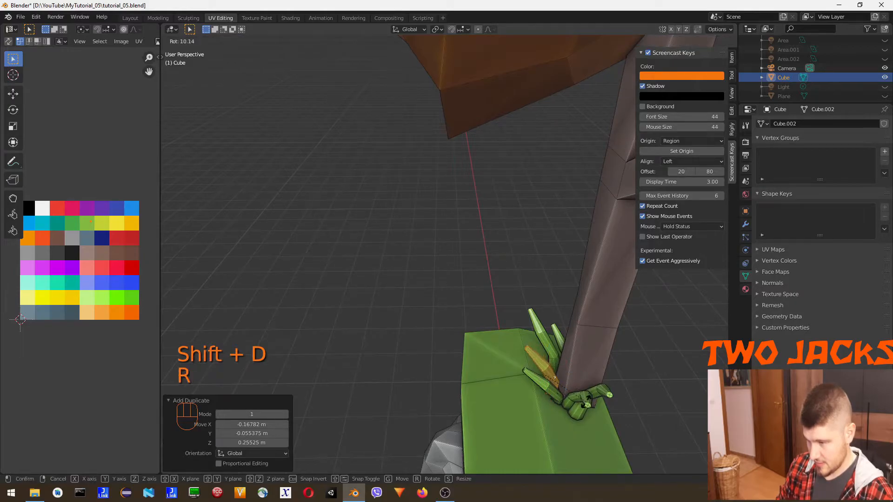
pyautogui.click(588, 399)
pyautogui.press('s')
pyautogui.click(609, 409)
pyautogui.moveTo(609, 409); pyautogui.dragTo(650, 368, button='middle')
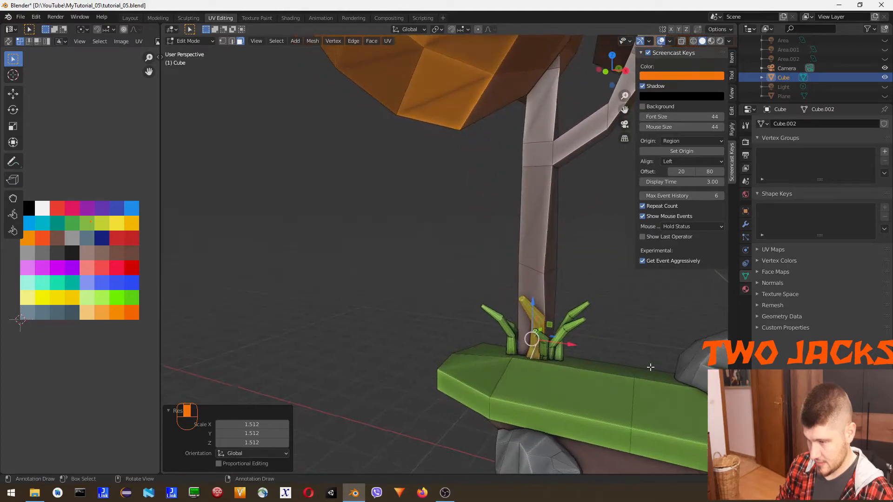
pyautogui.moveTo(569, 345); pyautogui.dragTo(559, 343)
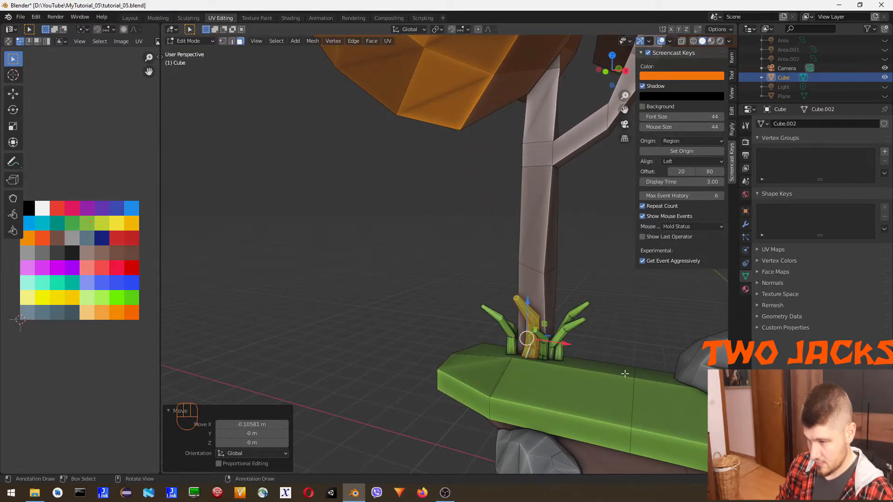
# - Duplicate the enlarged front stem beside it toward the platform's end, scale the copy down and lower it onto the grass
pyautogui.hotkey('shift', 'd')
pyautogui.click(558, 359)
pyautogui.press('s')
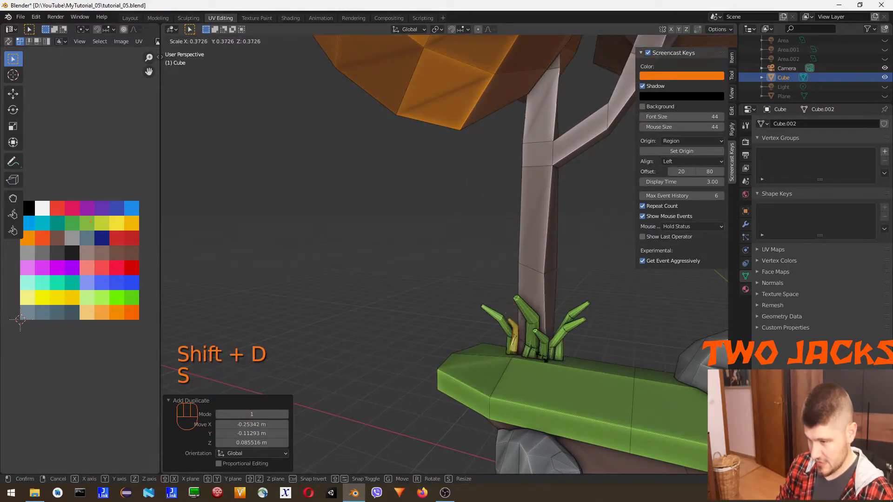
pyautogui.click(539, 356)
pyautogui.moveTo(516, 305); pyautogui.dragTo(529, 333)
# - Examine the whole platform from the front and the plant cluster around the trunk's base up close
pyautogui.press('KP_1')
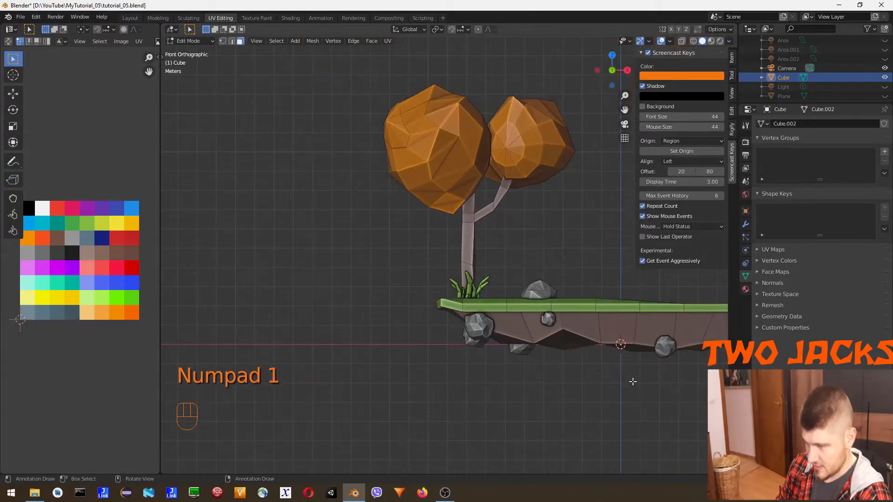
pyautogui.scroll(-5, 634, 381)
pyautogui.scroll(5, 629, 383)
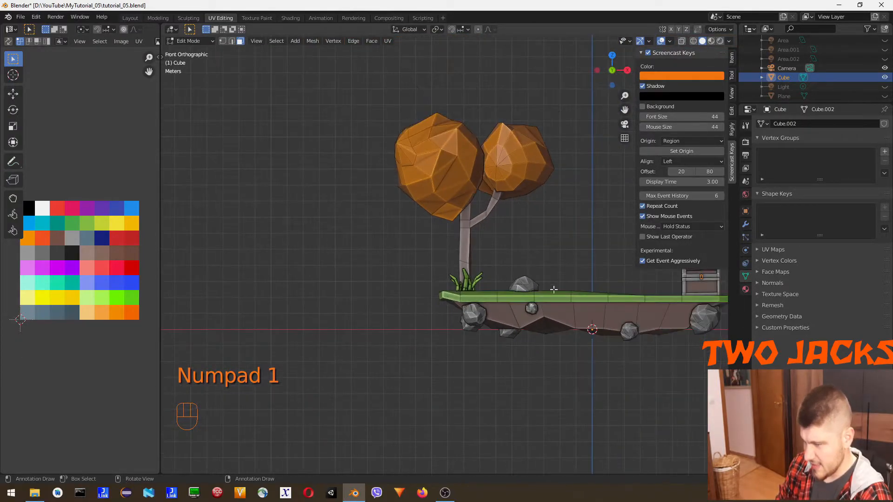
pyautogui.scroll(-1, 613, 325)
pyautogui.moveTo(618, 304); pyautogui.dragTo(576, 297, button='middle')
pyautogui.scroll(5, 491, 286)
pyautogui.scroll(2, 491, 286)
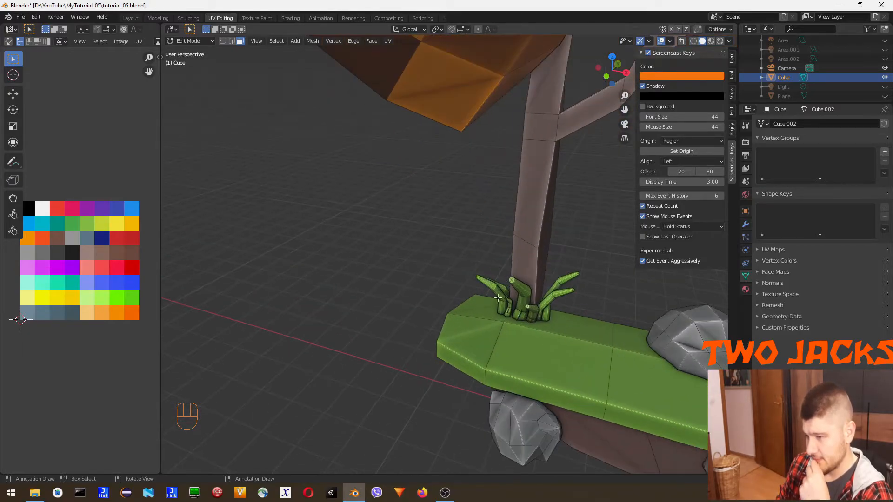
# - Examine the plant cluster at the tree trunk's base and the whole platform from several angles and distances
pyautogui.scroll(-5, 634, 322)
pyautogui.moveTo(634, 323); pyautogui.dragTo(585, 290, button='middle')
pyautogui.scroll(-4, 561, 367)
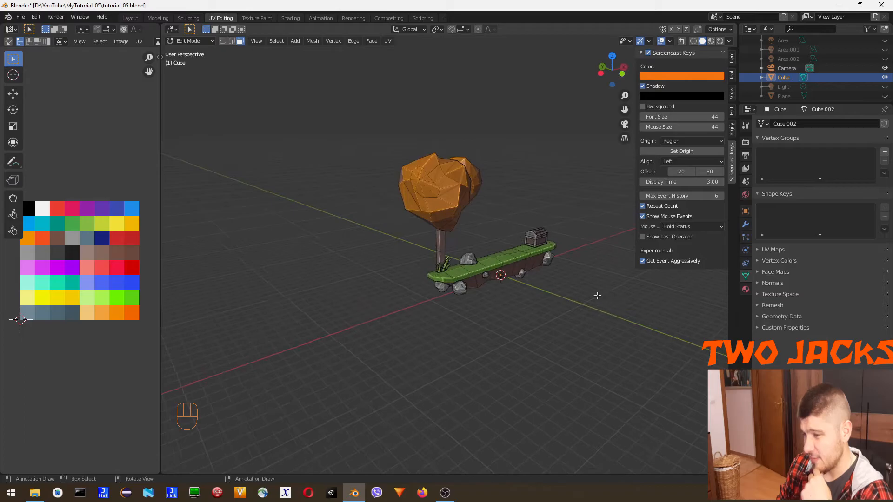
pyautogui.scroll(4, 585, 289)
pyautogui.scroll(4, 585, 289)
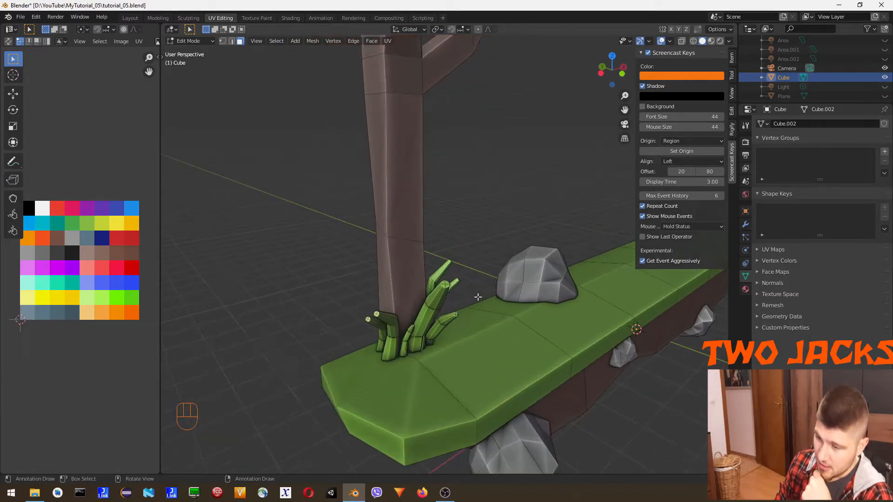
pyautogui.scroll(-4, 561, 296)
pyautogui.moveTo(670, 309); pyautogui.dragTo(612, 321, button='middle')
pyautogui.scroll(-4, 618, 307)
pyautogui.scroll(4, 594, 296)
pyautogui.scroll(-3, 665, 330)
pyautogui.scroll(4, 615, 267)
# - Lower the grass top's middle lengthwise edge between the rock and the chest by about 0.217 m and rotate it about -5.5°
pyautogui.keyDown('shift'); pyautogui.moveTo(613, 229); pyautogui.dragTo(440, 263, button='middle'); pyautogui.keyUp('shift')
pyautogui.scroll(1, 440, 263)
pyautogui.scroll(2, 440, 262)
pyautogui.scroll(2, 433, 270)
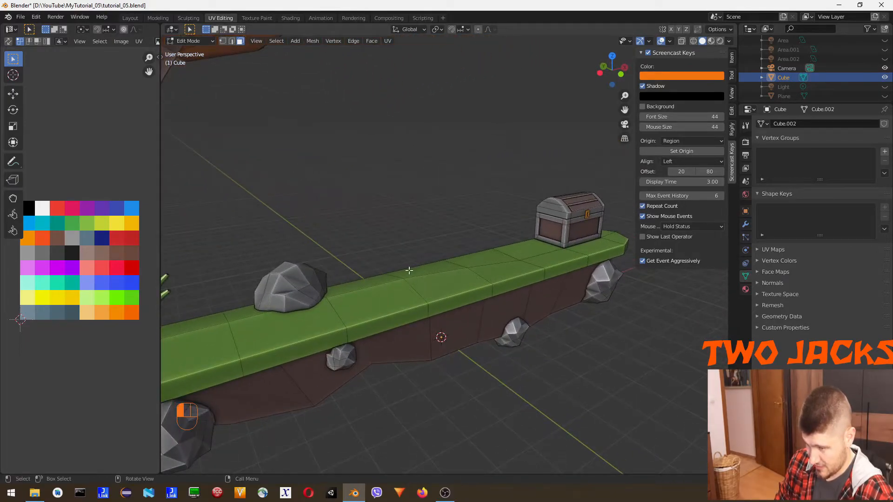
pyautogui.click(420, 277)
pyautogui.press('3')
pyautogui.click(422, 282)
pyautogui.press('2')
pyautogui.click(419, 277)
pyautogui.moveTo(433, 258)
pyautogui.mouseDown()
pyautogui.moveTo(435, 266)
pyautogui.moveTo(435, 251)
pyautogui.mouseUp()
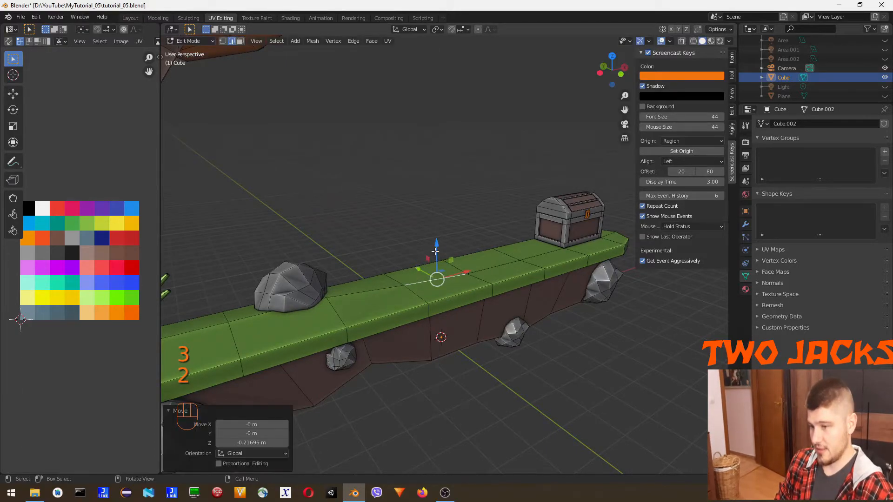
pyautogui.press('r')
pyautogui.click(526, 307)
# - Rotate the neighbouring lengthwise middle edge on the chest side slightly
pyautogui.moveTo(526, 307); pyautogui.dragTo(628, 341, button='middle')
pyautogui.scroll(-4, 671, 355)
pyautogui.keyDown('shift'); pyautogui.moveTo(683, 361); pyautogui.dragTo(496, 320, button='middle'); pyautogui.keyUp('shift')
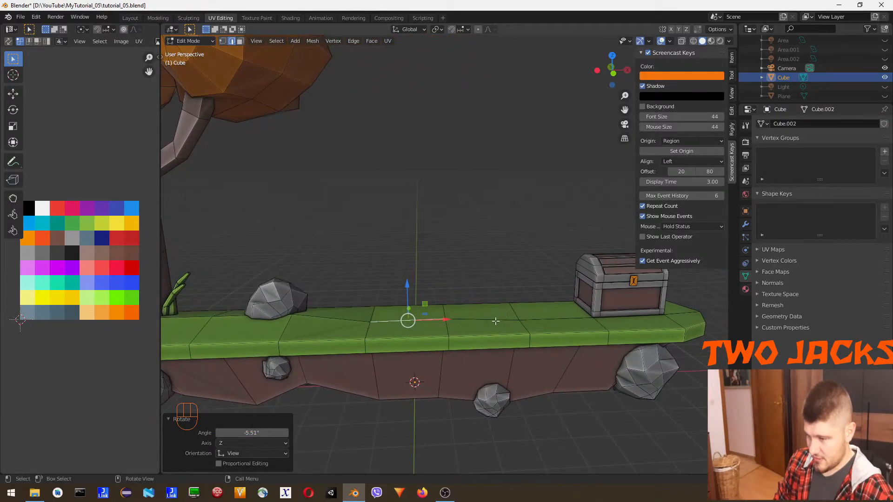
pyautogui.click(495, 320)
pyautogui.press('r')
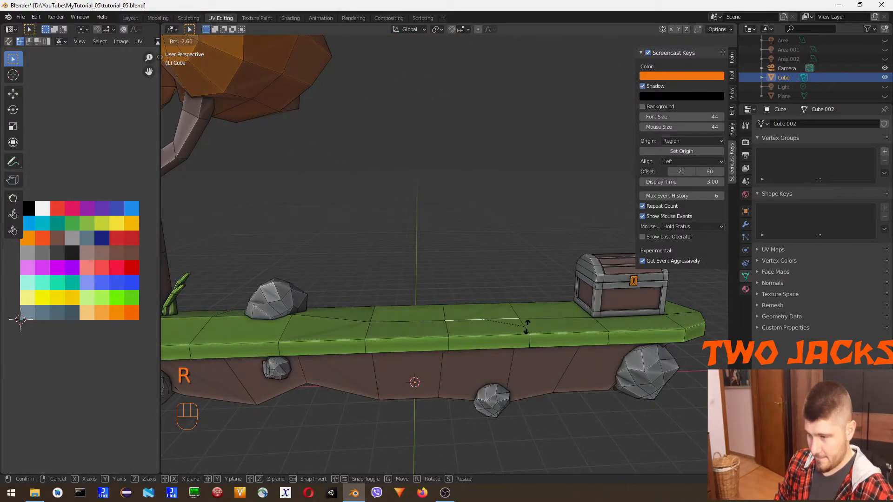
pyautogui.click(527, 326)
# - Inset the two grass faces in the middle of the platform's top together by about 0.189 m
pyautogui.click(408, 338)
pyautogui.press('3')
pyautogui.click(407, 330)
pyautogui.press('i')
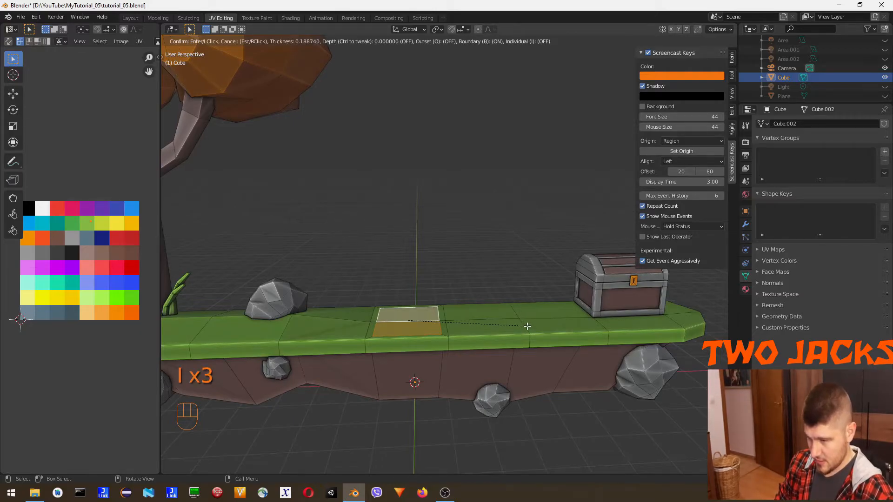
pyautogui.click(527, 326)
# - Scale the inset faces to about 1.321 along Y and lower them about 0.049 m to form a shallow channel
pyautogui.press('s')
pyautogui.press('x')
pyautogui.press('z')
pyautogui.press('y')
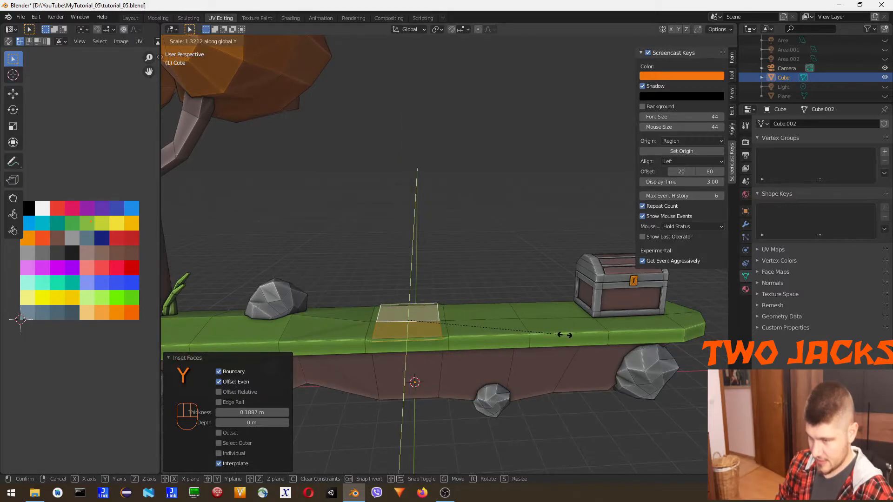
pyautogui.click(563, 334)
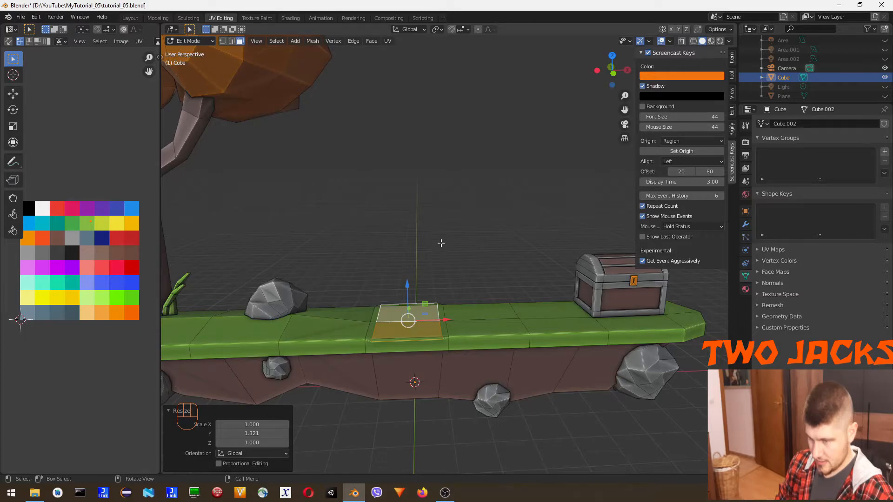
pyautogui.moveTo(408, 285); pyautogui.dragTo(411, 288)
pyautogui.moveTo(411, 288); pyautogui.dragTo(412, 358, button='middle')
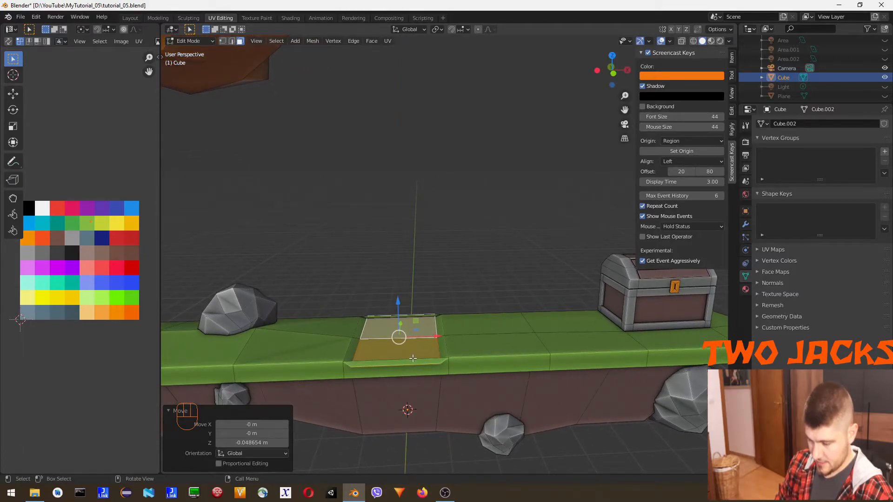
# - Lower the channel's front border slightly and select its rear edge
pyautogui.click(412, 358)
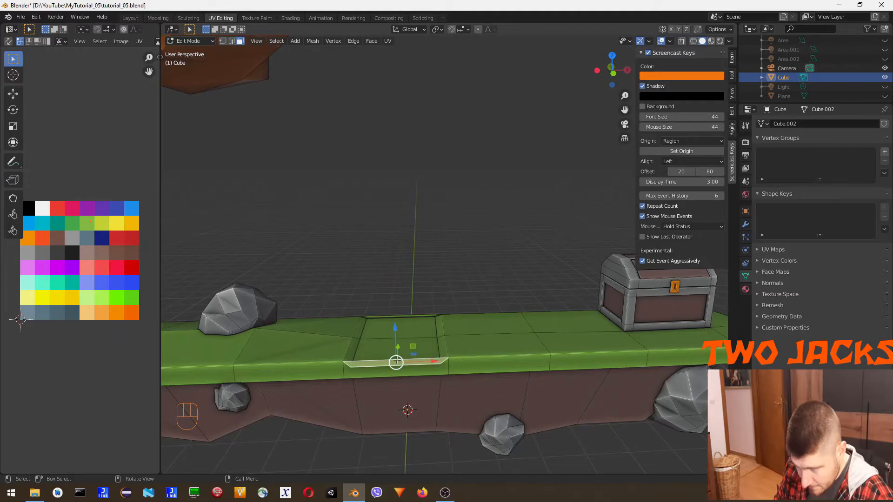
pyautogui.press('2')
pyautogui.moveTo(394, 323); pyautogui.dragTo(393, 327)
pyautogui.click(395, 318)
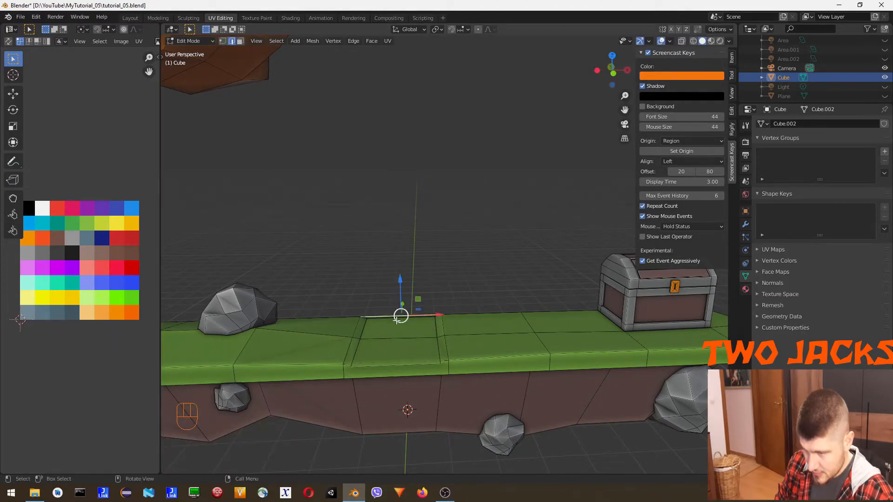
# - Duplicate the two channel floor faces in place and extrude the copy upward about 0.1 m into a slab
pyautogui.click(394, 327)
pyautogui.press('3')
pyautogui.keyDown('shift'); pyautogui.click(395, 326); pyautogui.keyUp('shift')
pyautogui.keyDown('shift'); pyautogui.click(391, 356); pyautogui.keyUp('shift')
pyautogui.hotkey('shift', 'd')
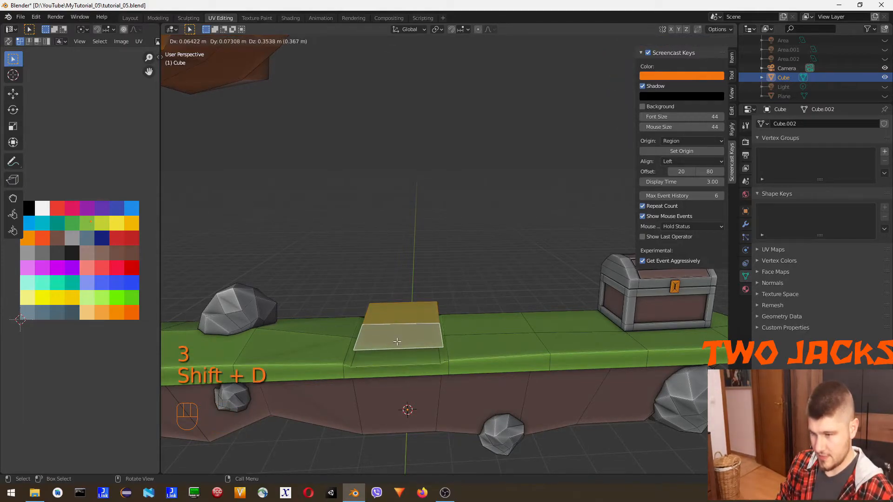
pyautogui.rightClick(392, 356)
pyautogui.press('e')
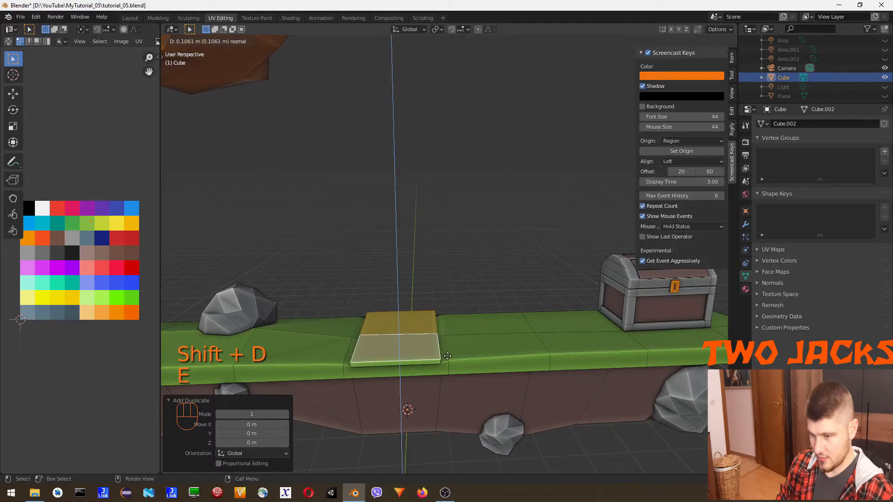
pyautogui.click(444, 358)
# - Extrude the slab's narrow front face outward by about 0.075 m
pyautogui.moveTo(441, 357); pyautogui.dragTo(496, 376, button='middle')
pyautogui.click(496, 376)
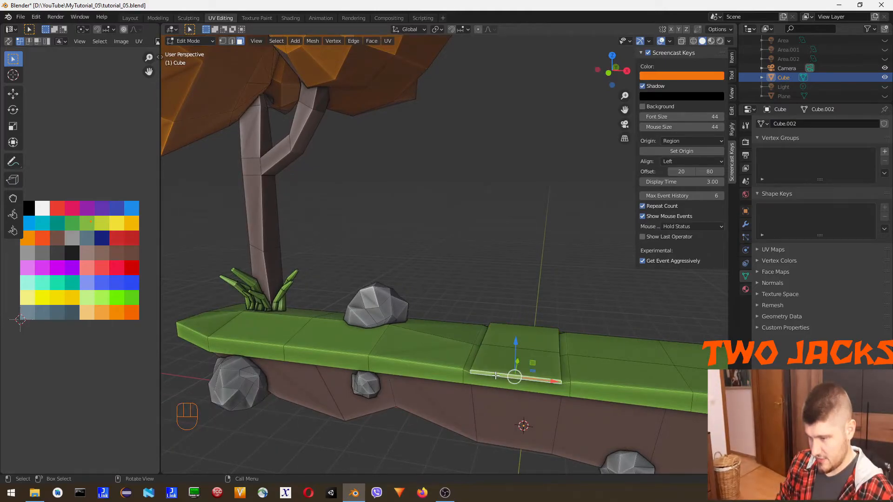
pyautogui.press('e')
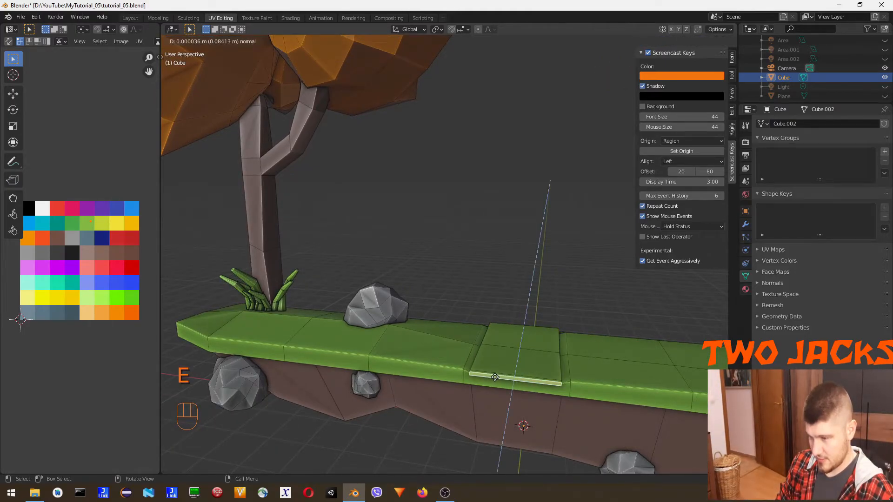
pyautogui.click(496, 377)
# - In the right side view, lower the slab's extruded front end slightly and rotate it about -39.8°
pyautogui.press('KP_3')
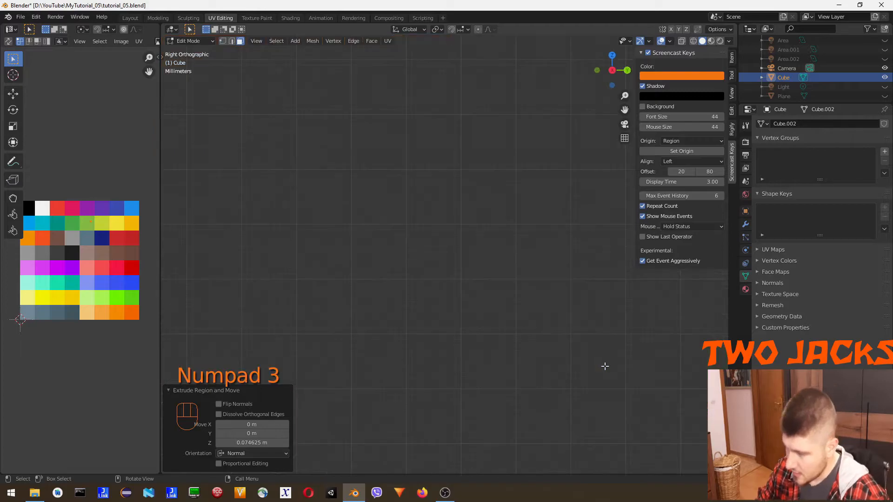
pyautogui.scroll(-15, 494, 342)
pyautogui.scroll(10, 518, 311)
pyautogui.scroll(-5, 541, 273)
pyautogui.keyDown('shift'); pyautogui.moveTo(631, 353); pyautogui.dragTo(518, 345, button='middle'); pyautogui.keyUp('shift')
pyautogui.scroll(7, 636, 405)
pyautogui.scroll(-4, 650, 420)
pyautogui.keyDown('shift'); pyautogui.moveTo(650, 420); pyautogui.dragTo(592, 313, button='middle'); pyautogui.keyUp('shift')
pyautogui.moveTo(513, 266); pyautogui.dragTo(514, 270)
pyautogui.press('r')
pyautogui.click(618, 307)
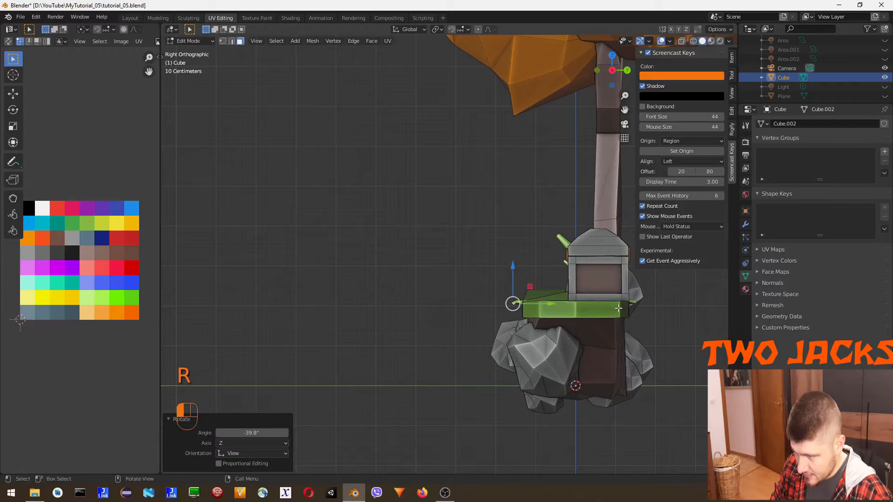
# - With X-ray on, shift the slab's front end edges along Y toward the platform and rotate the end
pyautogui.scroll(5, 523, 298)
pyautogui.press('z')
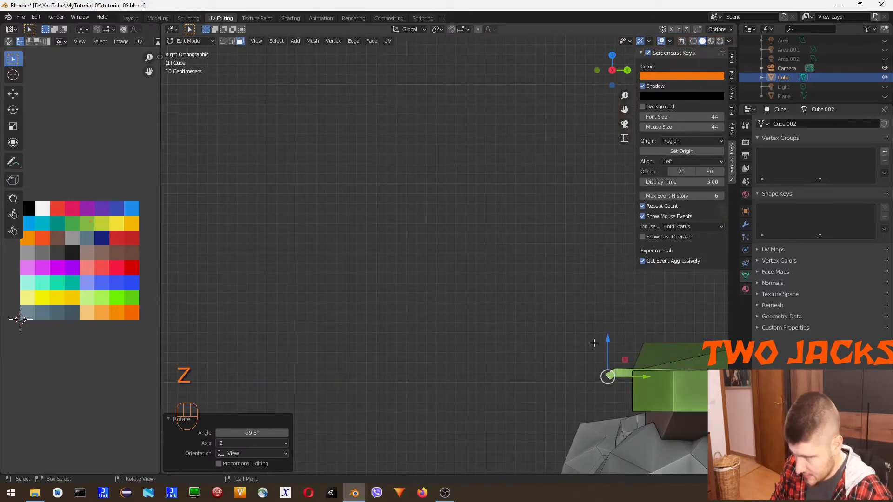
pyautogui.hotkey('alt', 'z')
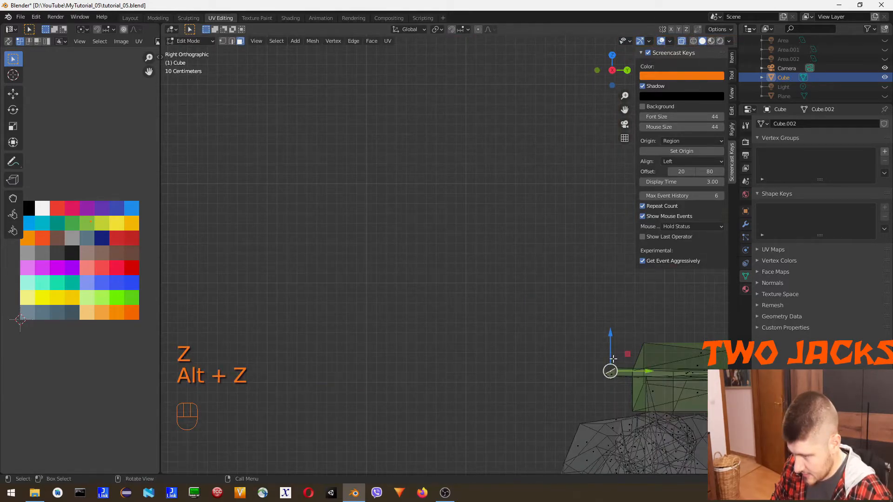
pyautogui.press('2')
pyautogui.click(623, 375)
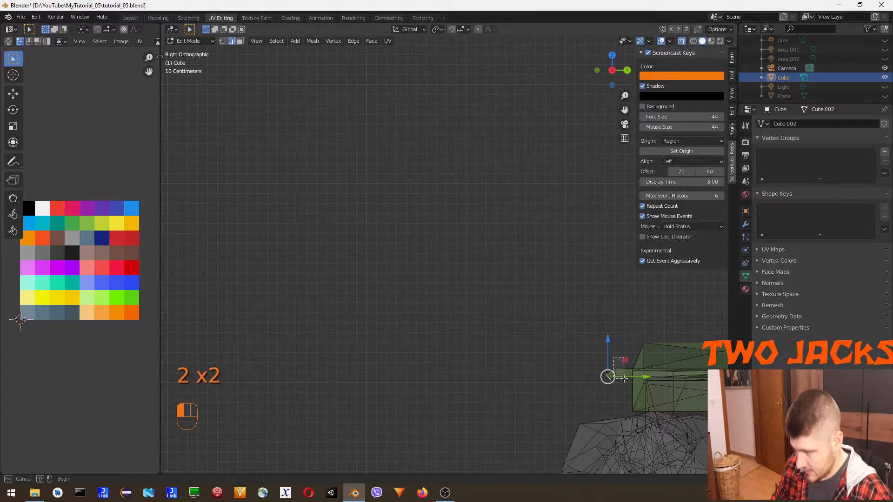
pyautogui.moveTo(648, 374); pyautogui.dragTo(665, 373)
pyautogui.moveTo(606, 369); pyautogui.dragTo(666, 378)
pyautogui.press('r')
pyautogui.click(677, 385)
# - Extrude the end about 0.063 m, rotate it about -16.2°, and lower it slightly with a further -12° rotation
pyautogui.press('e')
pyautogui.click(671, 387)
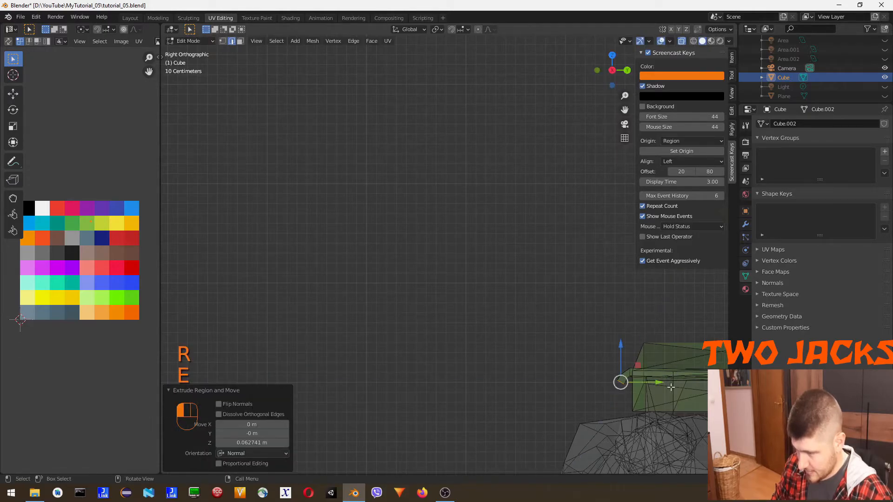
pyautogui.press('r')
pyautogui.click(678, 372)
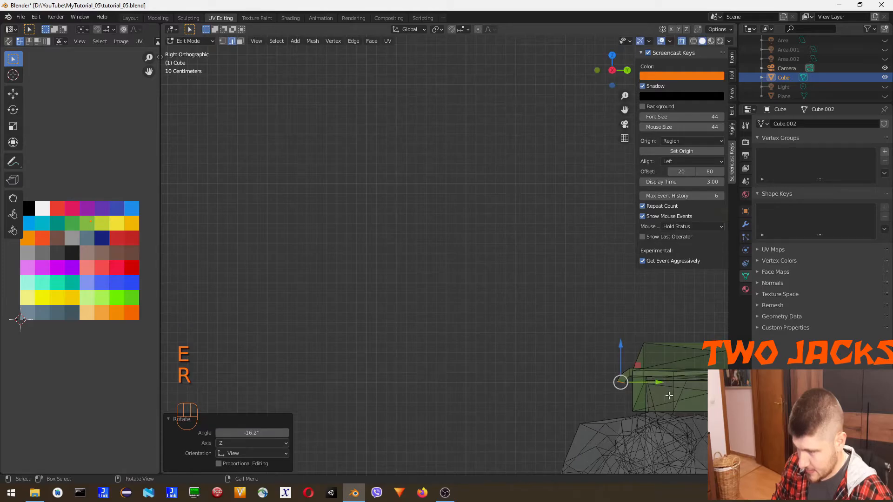
pyautogui.moveTo(621, 340); pyautogui.dragTo(624, 348)
pyautogui.press('r')
pyautogui.click(666, 380)
# - Extrude the bent end straight down twice, the second time by about 0.561 m
pyautogui.press('e')
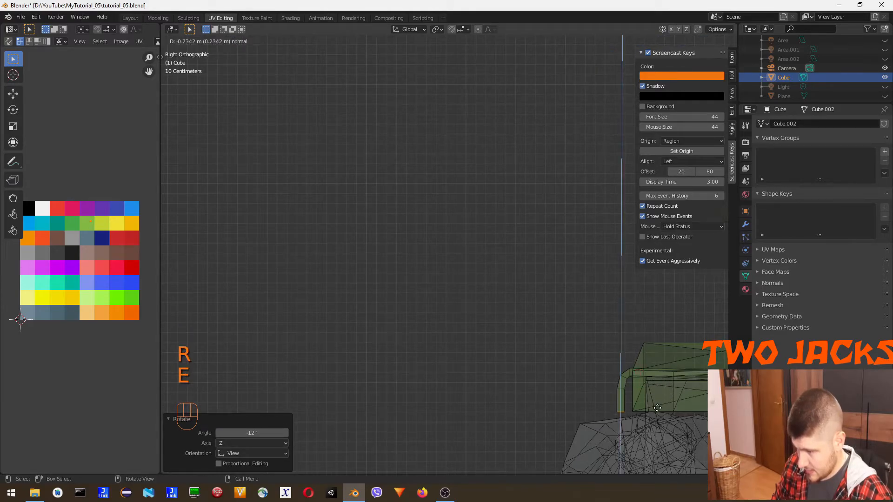
pyautogui.click(656, 412)
pyautogui.press('e')
pyautogui.click(673, 466)
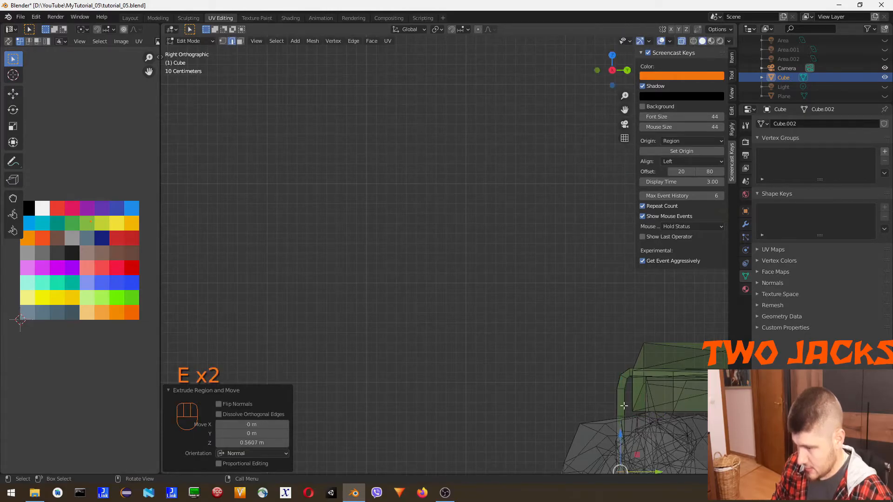
pyautogui.click(552, 375)
# - Turn X-ray off and move the hanging strip's bottom face far down along Z, well below the platform
pyautogui.scroll(-2, 551, 375)
pyautogui.moveTo(551, 377)
pyautogui.mouseDown(button='middle')
pyautogui.moveTo(588, 377)
pyautogui.moveTo(556, 392)
pyautogui.mouseUp(button='middle')
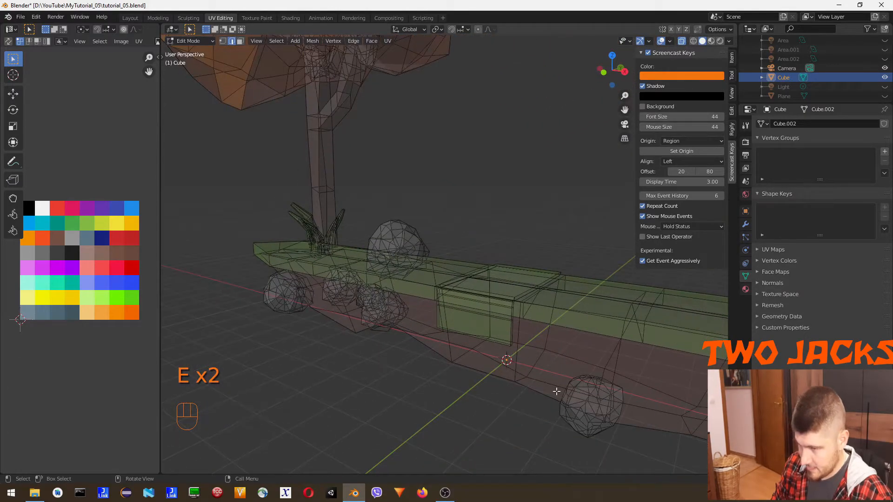
pyautogui.hotkey('alt', 'z')
pyautogui.moveTo(503, 350)
pyautogui.mouseDown(button='middle')
pyautogui.moveTo(497, 295)
pyautogui.moveTo(515, 346)
pyautogui.mouseUp(button='middle')
pyautogui.moveTo(520, 421); pyautogui.dragTo(529, 391, button='middle')
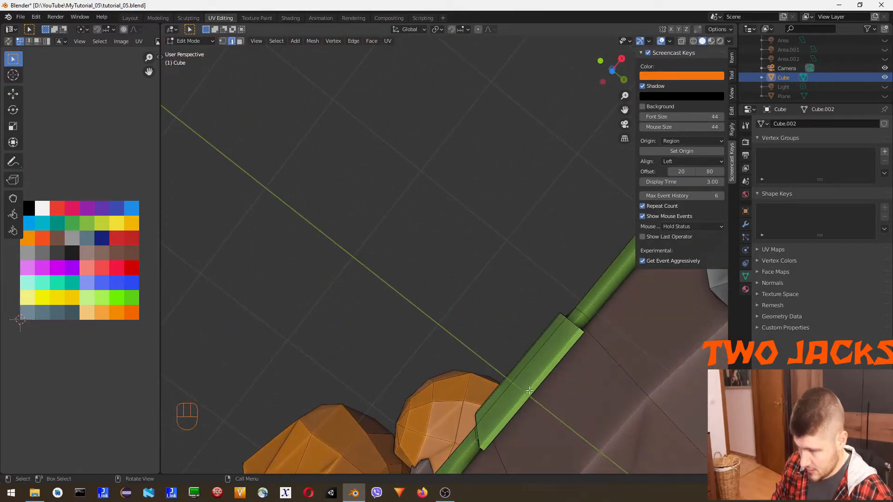
pyautogui.press('3')
pyautogui.scroll(-5, 523, 384)
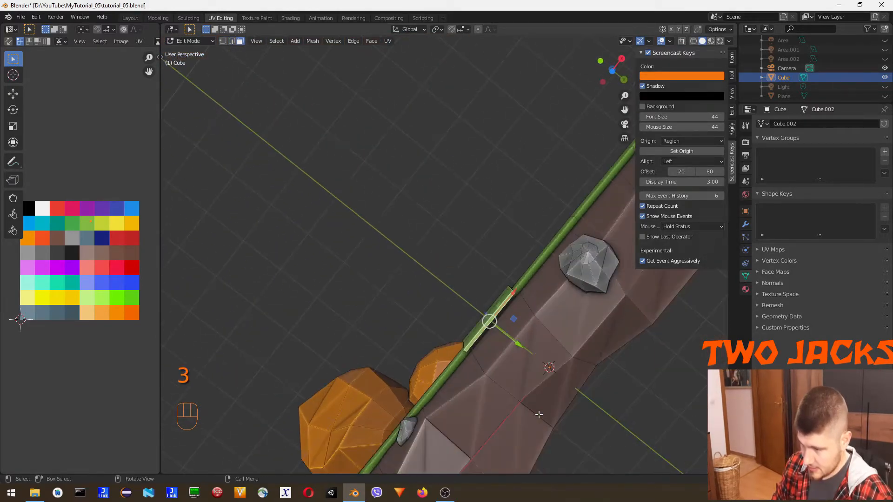
pyautogui.moveTo(522, 380); pyautogui.dragTo(440, 249, button='middle')
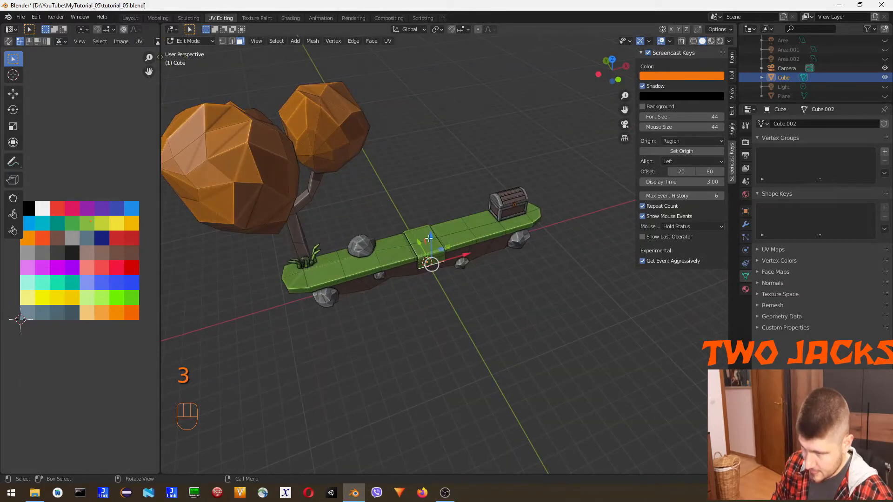
pyautogui.moveTo(432, 238); pyautogui.dragTo(444, 276)
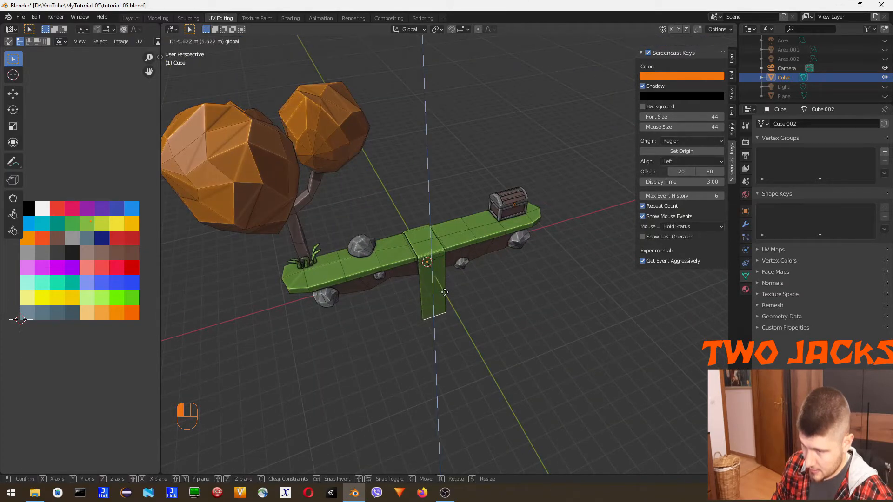
pyautogui.moveTo(446, 314); pyautogui.dragTo(442, 303)
pyautogui.click(505, 265)
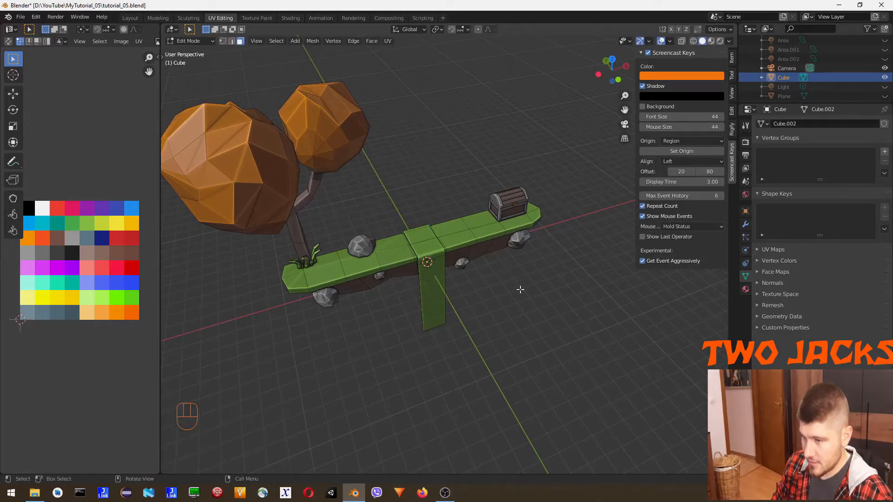
# - Select the entire linked hanging strip and move its UVs onto a blue palette swatch to colour it like water
pyautogui.moveTo(522, 349); pyautogui.dragTo(494, 319, button='middle')
pyautogui.press('l')
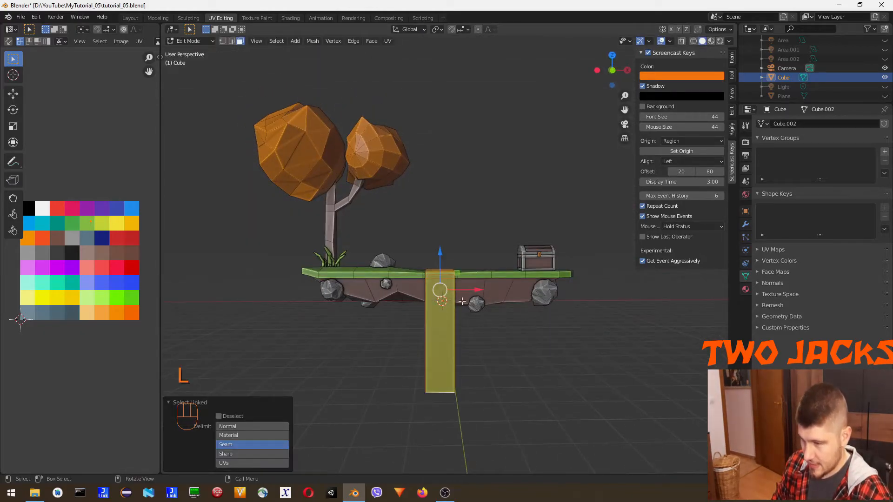
pyautogui.moveTo(73, 213); pyautogui.dragTo(109, 249)
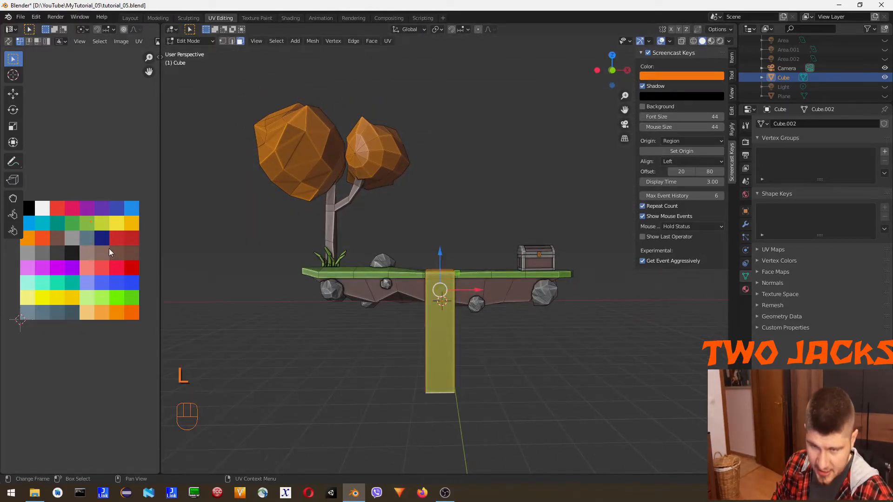
pyautogui.press('g')
pyautogui.click(42, 256)
pyautogui.moveTo(295, 328); pyautogui.dragTo(421, 283, button='middle')
pyautogui.moveTo(490, 400); pyautogui.dragTo(464, 309, button='middle')
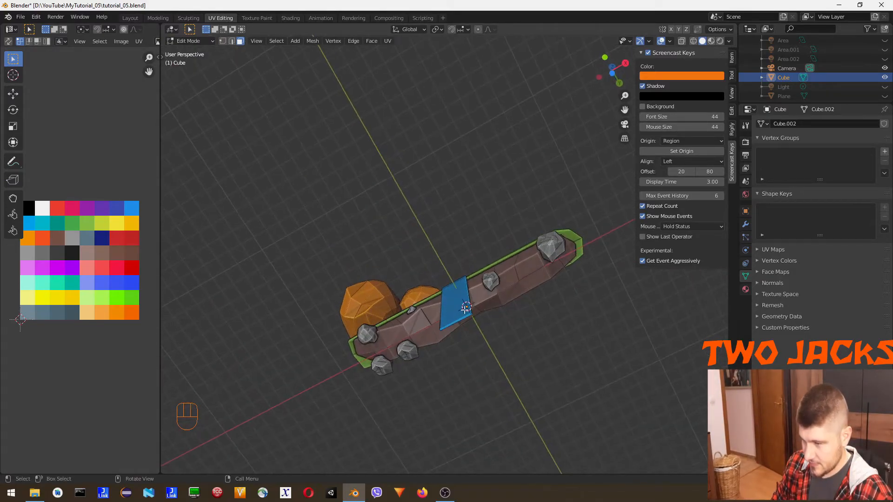
pyautogui.press('KP_1')
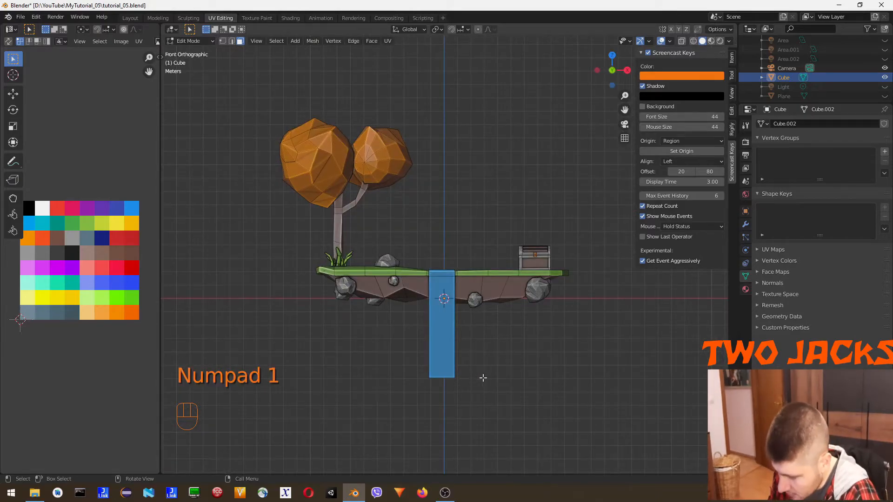
# - Switch to vertex selection, turn X-ray on, and undo the stray corner moves at the waterfall's lower end
pyautogui.press('2')
pyautogui.press('1')
pyautogui.click(454, 378)
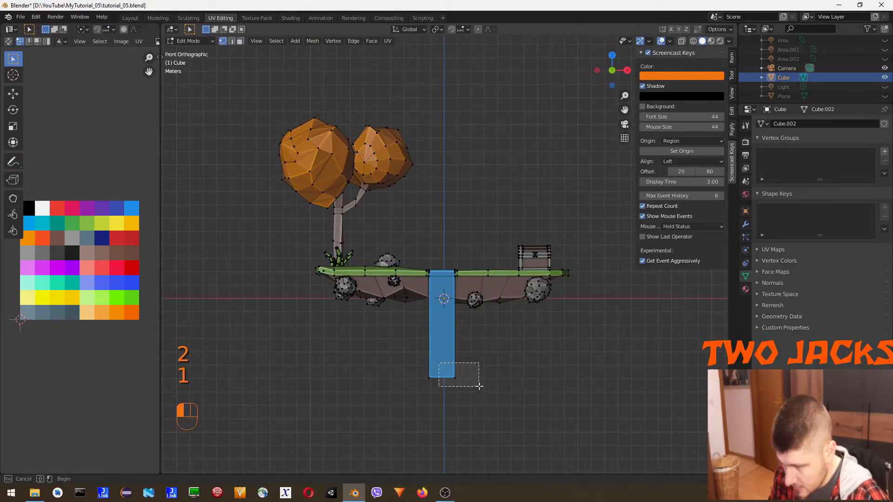
pyautogui.moveTo(500, 375)
pyautogui.mouseDown()
pyautogui.moveTo(484, 367)
pyautogui.moveTo(490, 372)
pyautogui.mouseUp()
pyautogui.hotkey('ctrl', 'z')
pyautogui.hotkey('alt', 'z')
pyautogui.press('Escape')
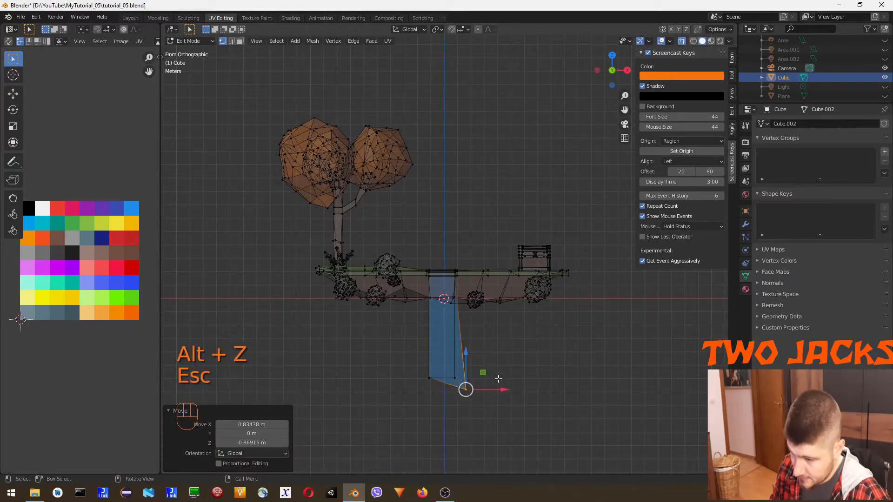
pyautogui.hotkey('ctrl', 'z')
pyautogui.click(454, 377)
pyautogui.moveTo(484, 376); pyautogui.dragTo(478, 378)
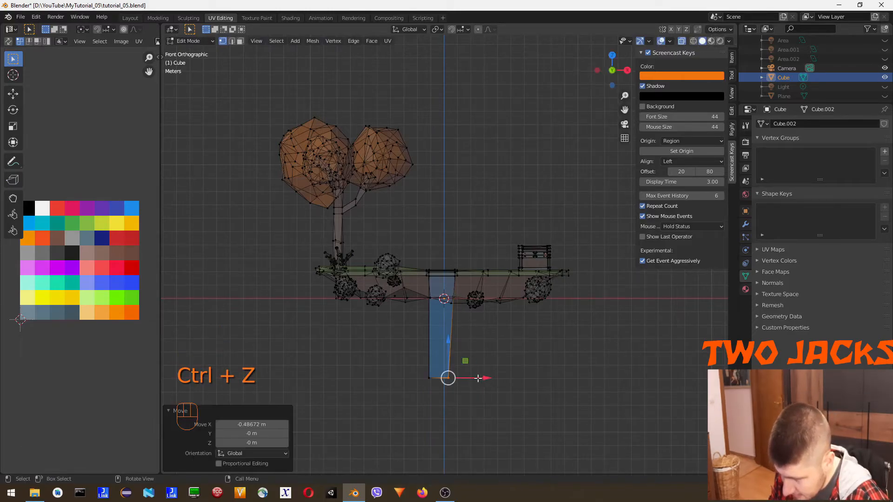
pyautogui.click(429, 378)
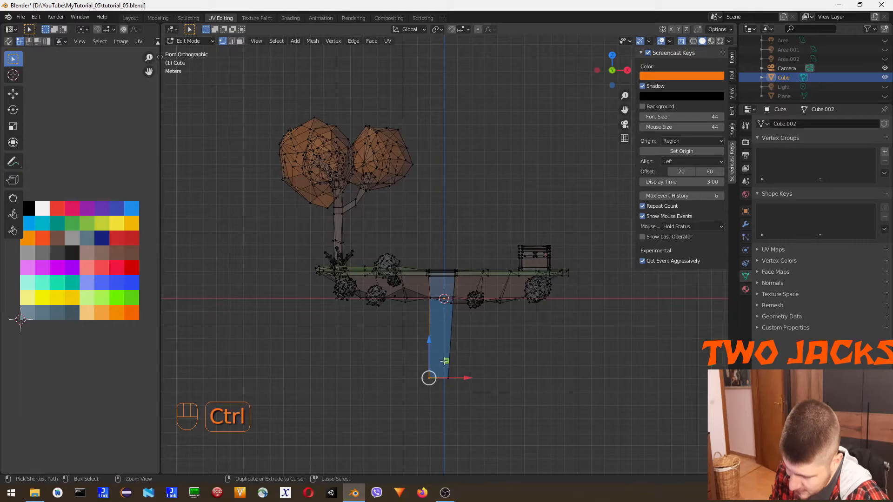
pyautogui.hotkey('ctrl', 'z')
pyautogui.hotkey('ctrl', 'z')
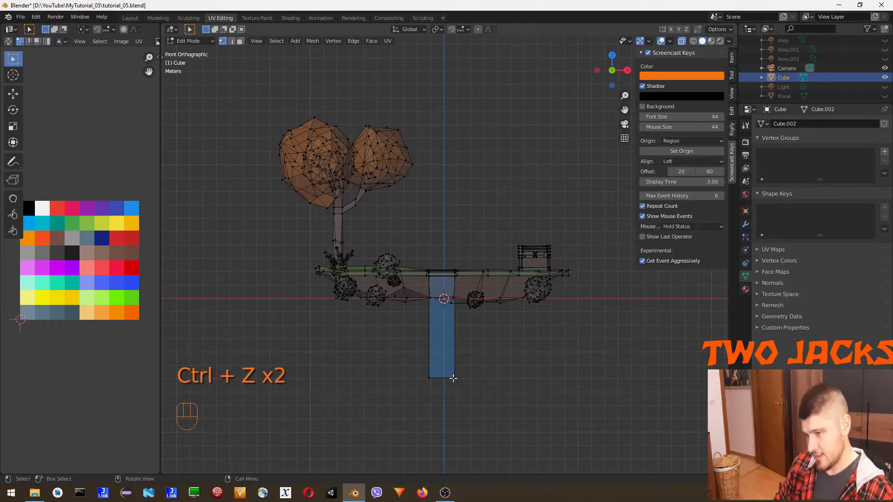
# - Add a centred vertical loop cut down the length of the waterfall strip
pyautogui.hotkey('ctrl', 'r')
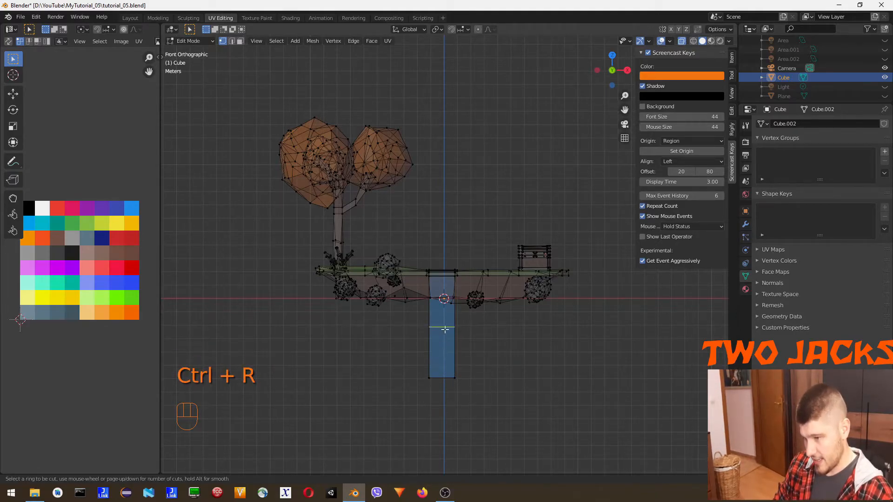
pyautogui.click(450, 382)
pyautogui.rightClick(463, 391)
pyautogui.click(456, 385)
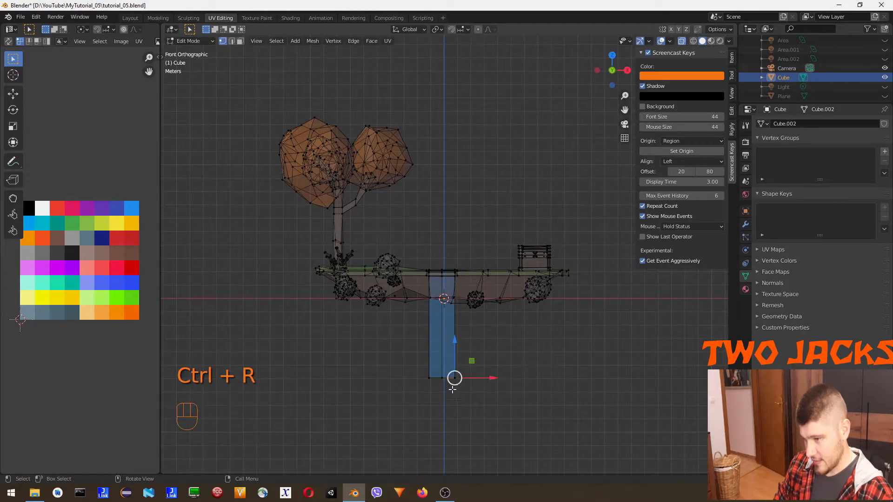
# - Lower the bottom centre vertices of the waterfall slightly to form a pointed end, and turn X-ray off
pyautogui.click(441, 380)
pyautogui.moveTo(438, 374); pyautogui.dragTo(449, 393)
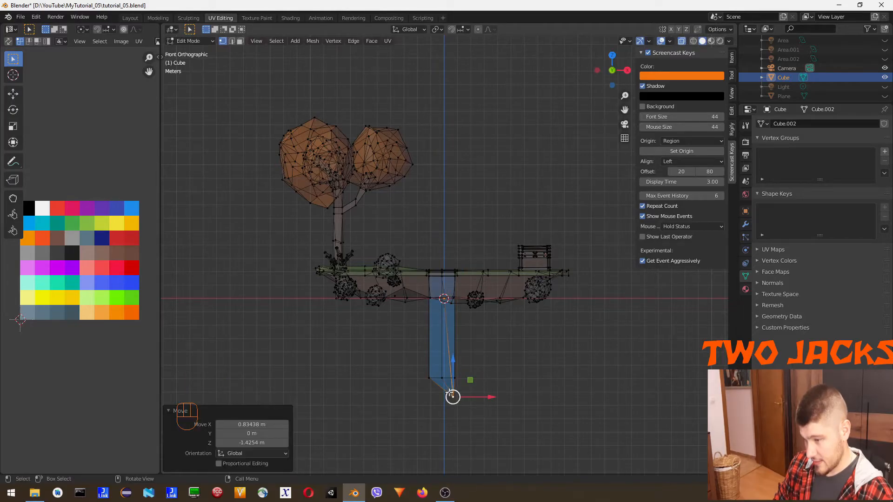
pyautogui.hotkey('ctrl', 'z')
pyautogui.click(442, 379)
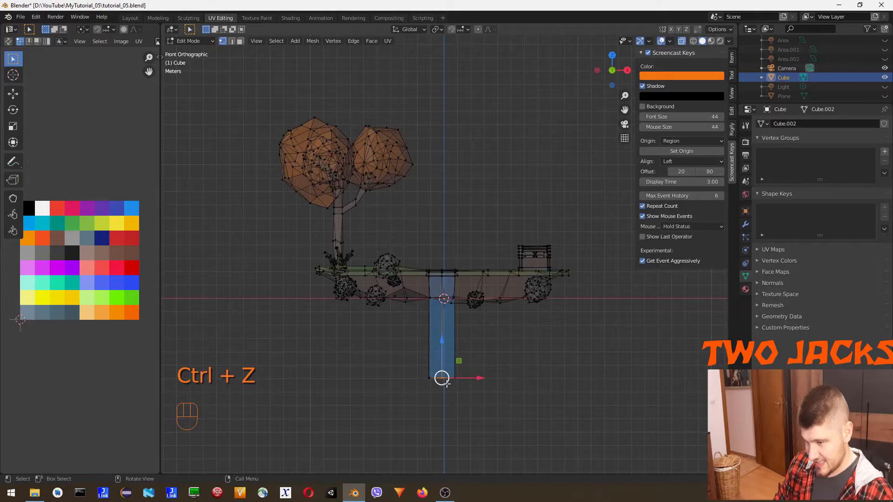
pyautogui.moveTo(443, 340); pyautogui.dragTo(442, 347)
pyautogui.click(517, 393)
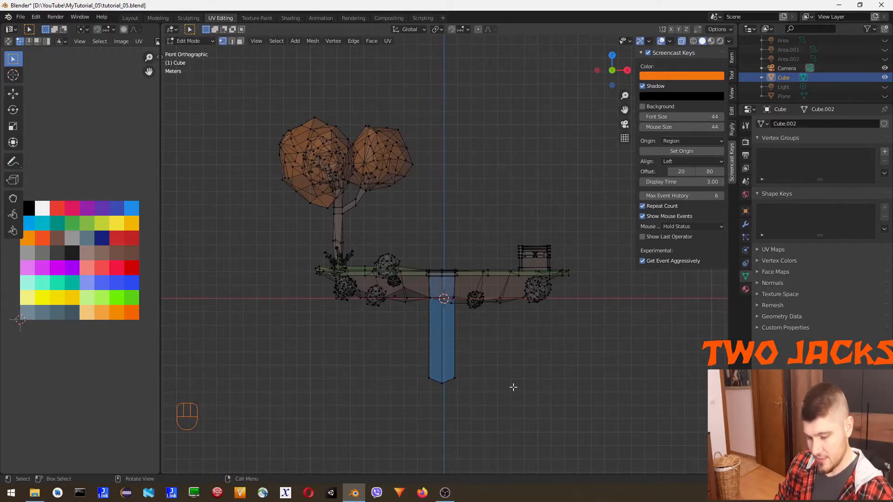
pyautogui.hotkey('alt', 'z')
# - Select the whole rock on top of the grass, shift it slightly back along Y, and scale it down a little
pyautogui.moveTo(512, 385)
pyautogui.mouseDown(button='middle')
pyautogui.moveTo(518, 370)
pyautogui.moveTo(506, 365)
pyautogui.moveTo(524, 366)
pyautogui.moveTo(524, 313)
pyautogui.mouseUp(button='middle')
pyautogui.scroll(5, 524, 313)
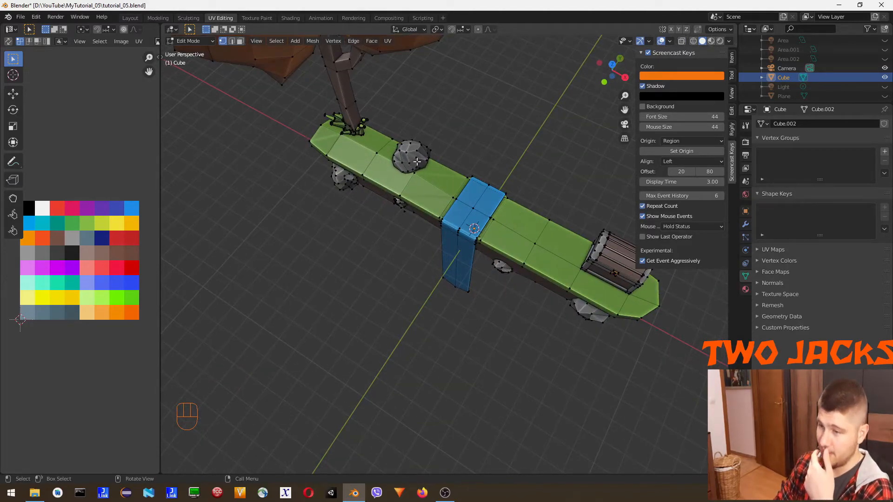
pyautogui.press('l')
pyautogui.moveTo(424, 134); pyautogui.dragTo(512, 171)
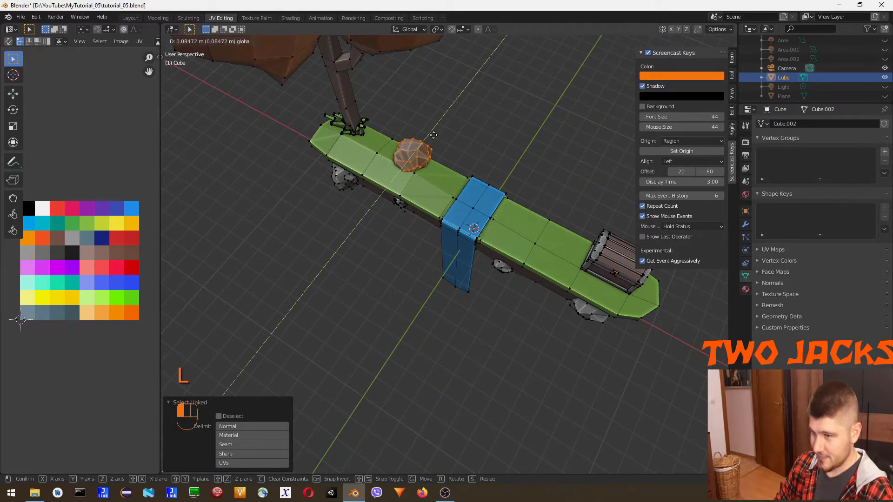
pyautogui.press('s')
pyautogui.click(489, 166)
pyautogui.click(437, 130)
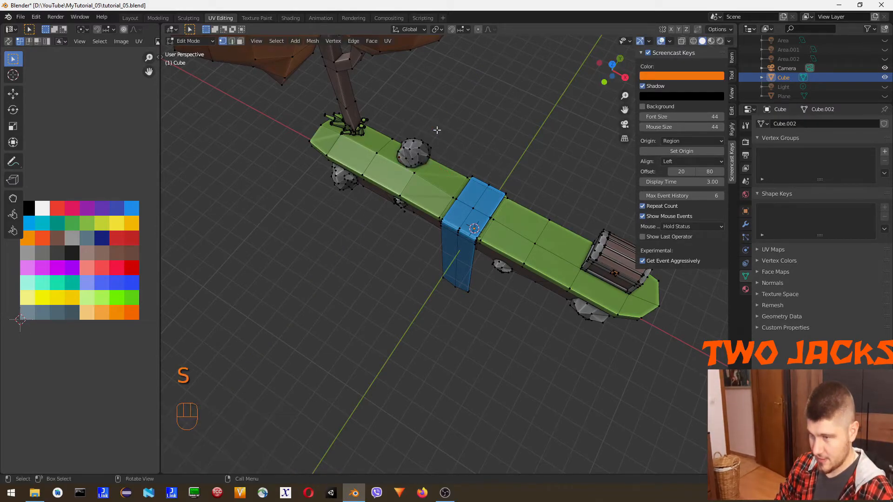
# - Duplicate one grass blade from the tuft at the tree's base and place the copy beside the chest's tree-facing side
pyautogui.scroll(-3, 539, 198)
pyautogui.moveTo(538, 201); pyautogui.dragTo(524, 237, button='middle')
pyautogui.scroll(-2, 540, 295)
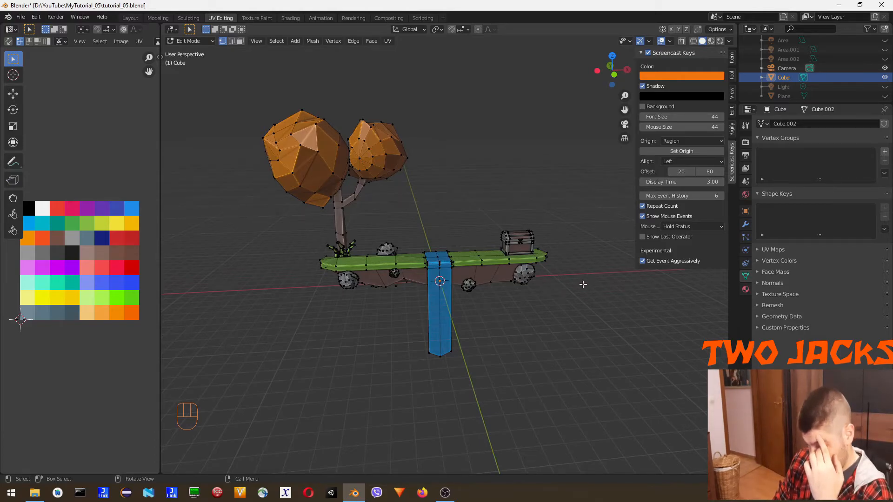
pyautogui.scroll(5, 342, 253)
pyautogui.scroll(-2, 232, 251)
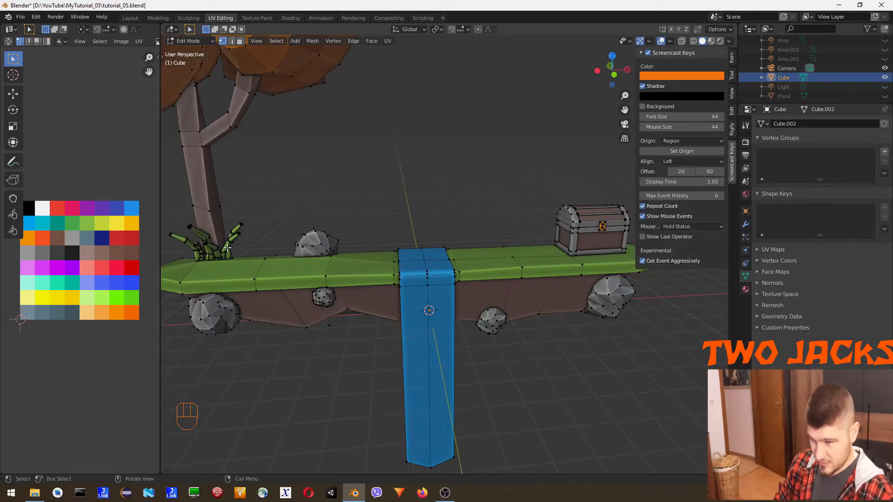
pyautogui.press('l')
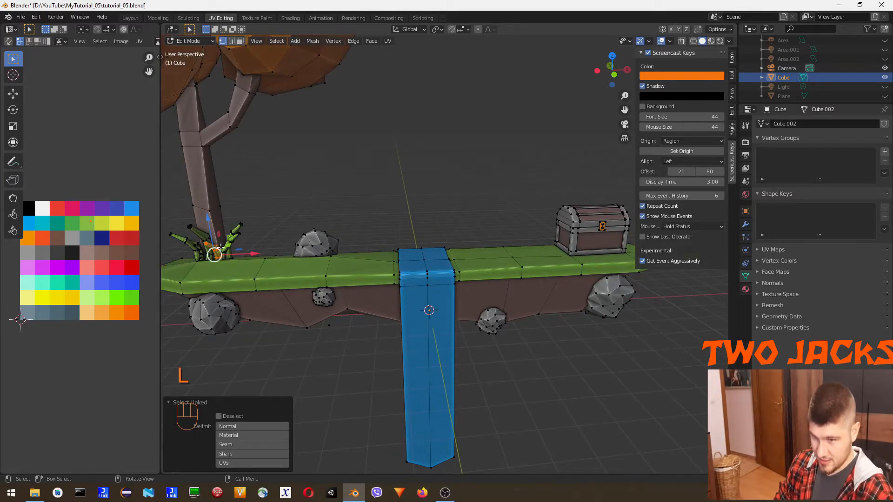
pyautogui.hotkey('shift', 'd')
pyautogui.click(577, 230)
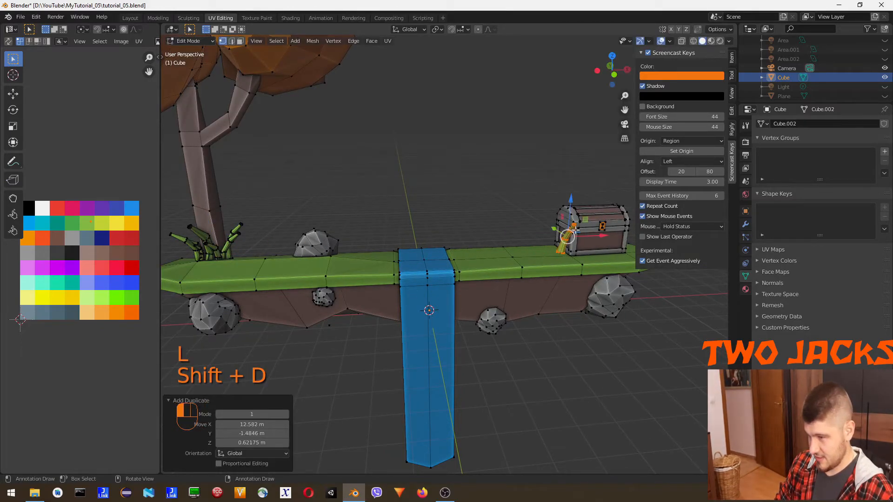
pyautogui.moveTo(601, 237); pyautogui.dragTo(597, 237)
# - Rotate the copied grass blade about Z and reposition it on the platform at the chest's front corner
pyautogui.press('r')
pyautogui.press('x')
pyautogui.press('z')
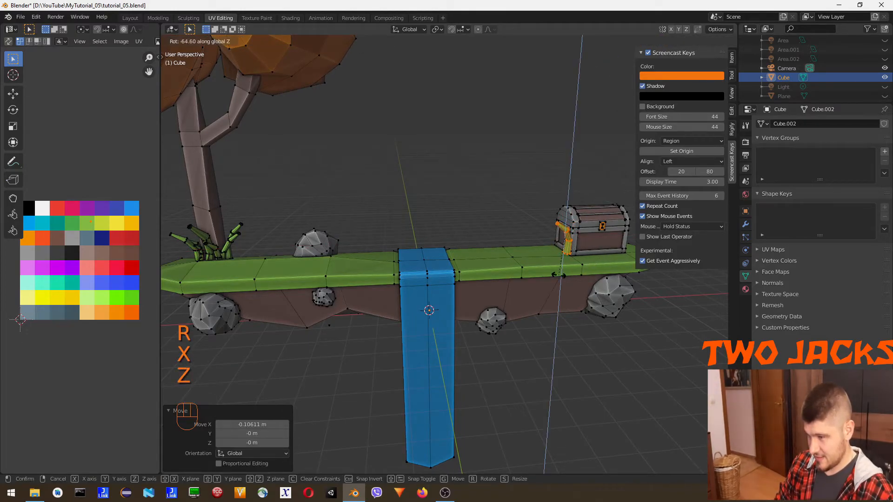
pyautogui.click(566, 203)
pyautogui.moveTo(567, 202); pyautogui.dragTo(571, 218)
pyautogui.moveTo(571, 218); pyautogui.dragTo(415, 203, button='middle')
pyautogui.moveTo(407, 189); pyautogui.dragTo(386, 183)
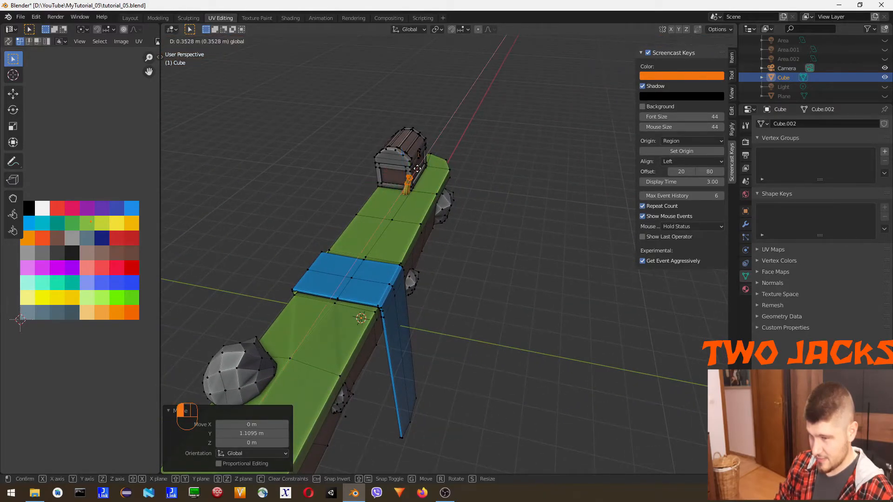
# - Scale the grass blade down, lower it about 0.176 m, and shift it about 0.257 m along X against the chest
pyautogui.press('s')
pyautogui.click(487, 221)
pyautogui.moveTo(404, 149); pyautogui.dragTo(405, 154)
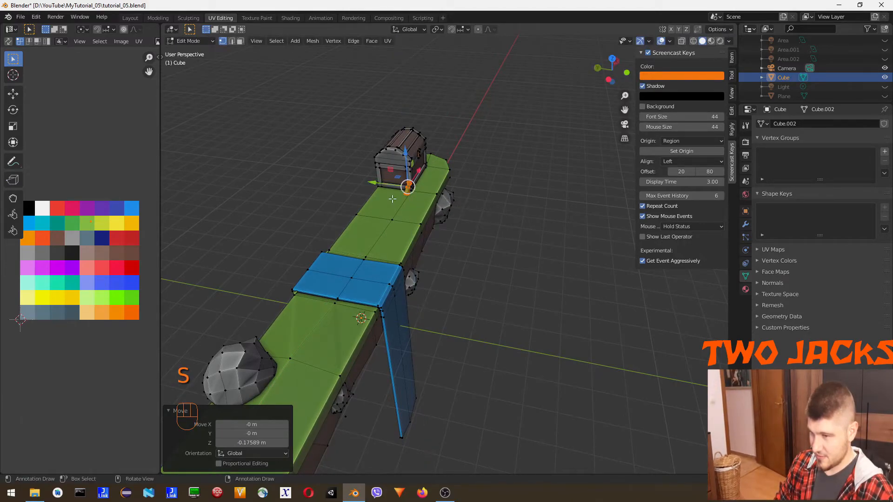
pyautogui.moveTo(526, 220); pyautogui.dragTo(390, 205, button='middle')
pyautogui.scroll(-2, 550, 257)
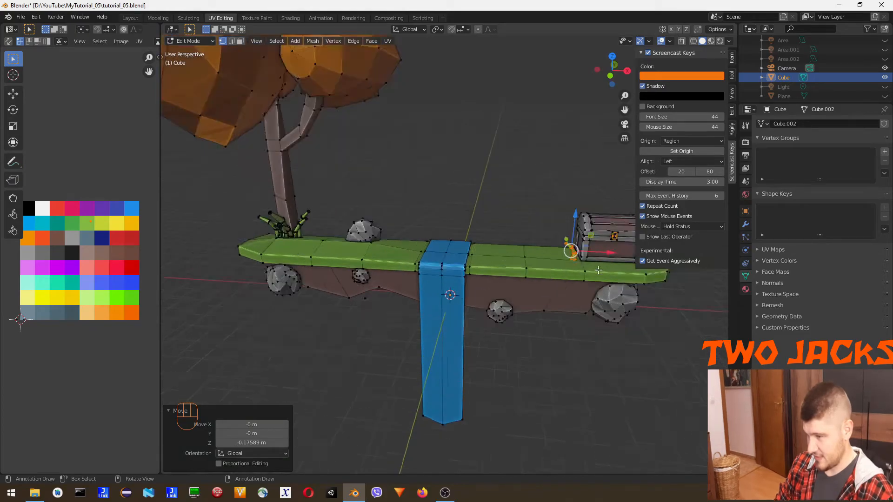
pyautogui.scroll(3, 605, 275)
pyautogui.moveTo(633, 298); pyautogui.dragTo(548, 326, button='middle')
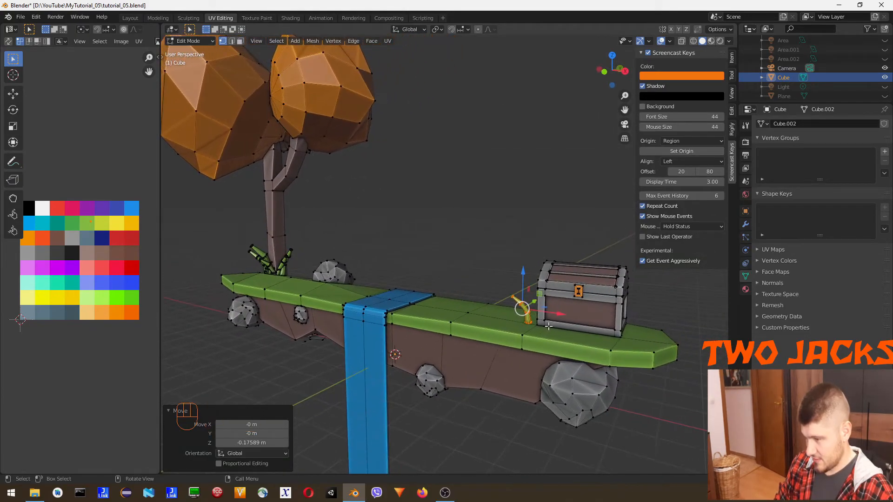
pyautogui.moveTo(553, 315); pyautogui.dragTo(565, 316)
# - Duplicate the blade along X to the chest's far side, shift it about 0.72 m along Y, and lower it onto the grass
pyautogui.hotkey('shift', 'd')
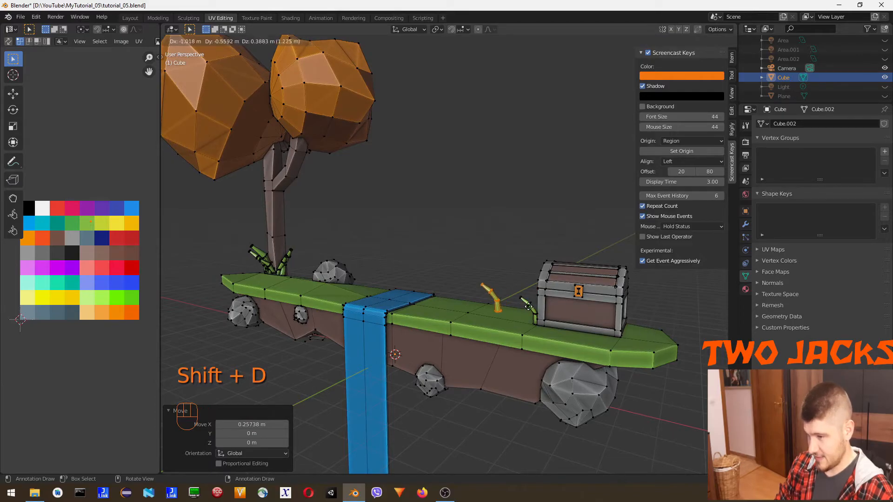
pyautogui.press('x')
pyautogui.moveTo(652, 347); pyautogui.dragTo(652, 347)
pyautogui.moveTo(622, 279); pyautogui.dragTo(623, 289)
pyautogui.moveTo(647, 307); pyautogui.dragTo(519, 361, button='middle')
pyautogui.moveTo(431, 366); pyautogui.dragTo(446, 357)
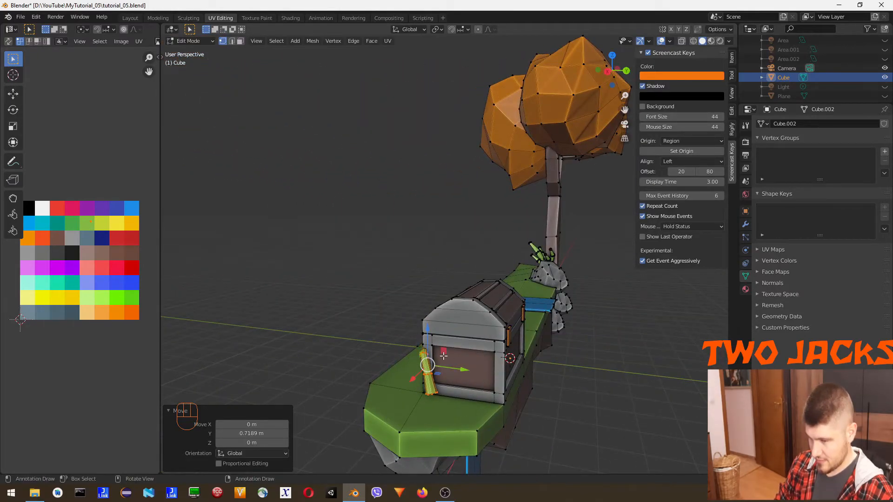
pyautogui.moveTo(429, 328); pyautogui.dragTo(466, 364)
# - Rotate the far-side grass blade about Z and move it about 0.19 m along X
pyautogui.press('r')
pyautogui.press('x')
pyautogui.press('z')
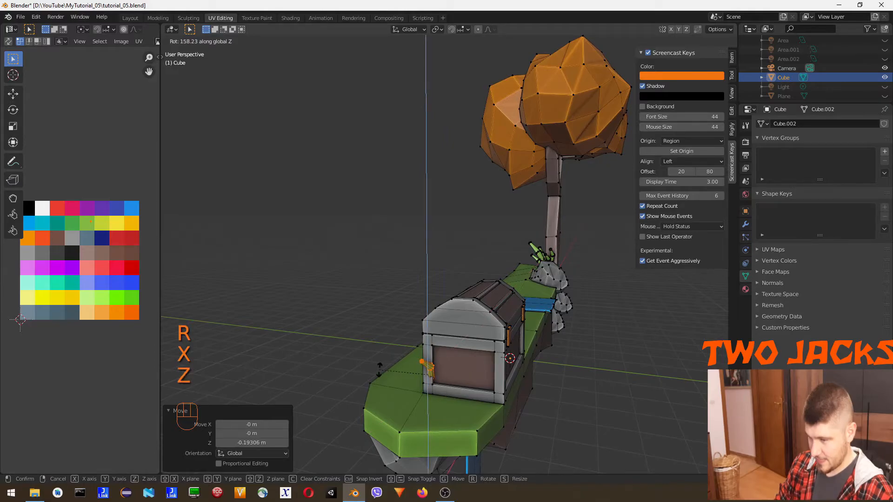
pyautogui.click(400, 366)
pyautogui.moveTo(426, 376); pyautogui.dragTo(417, 396)
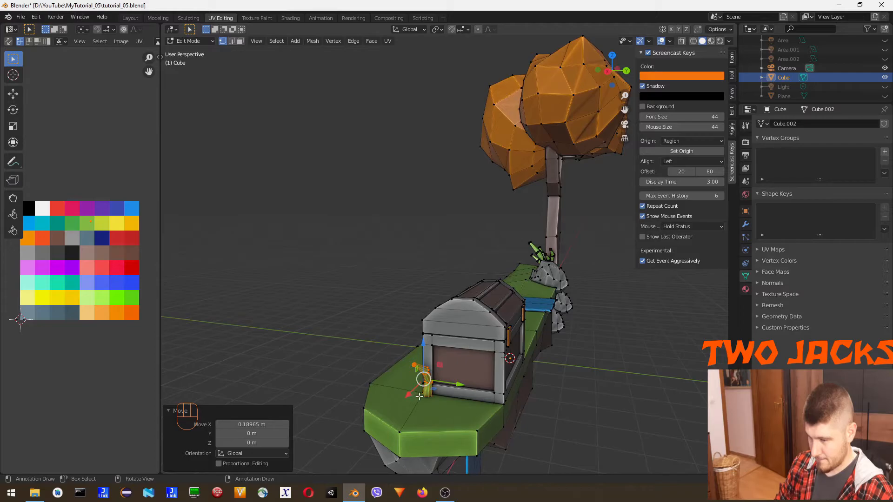
pyautogui.click(429, 392)
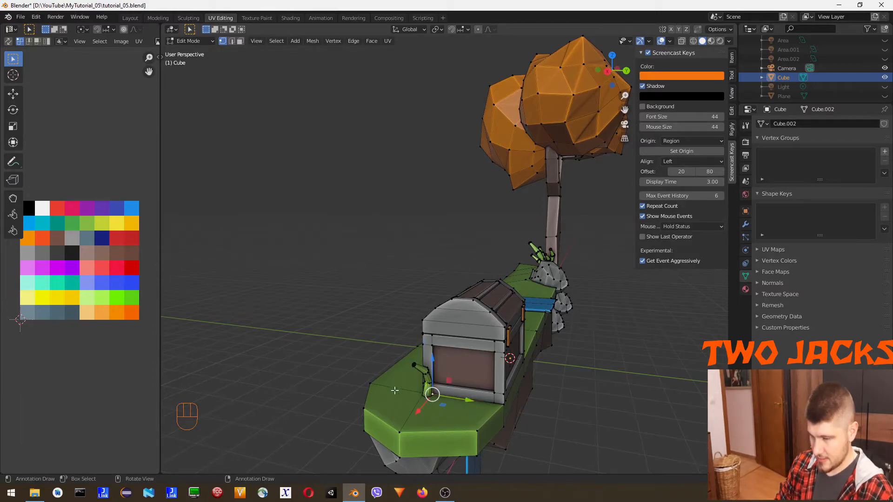
# - Select the entire far-side grass blade and duplicate it about 0.2 m along Y beside the original
pyautogui.moveTo(394, 391); pyautogui.dragTo(498, 397, button='middle')
pyautogui.moveTo(610, 325); pyautogui.dragTo(524, 338, button='middle')
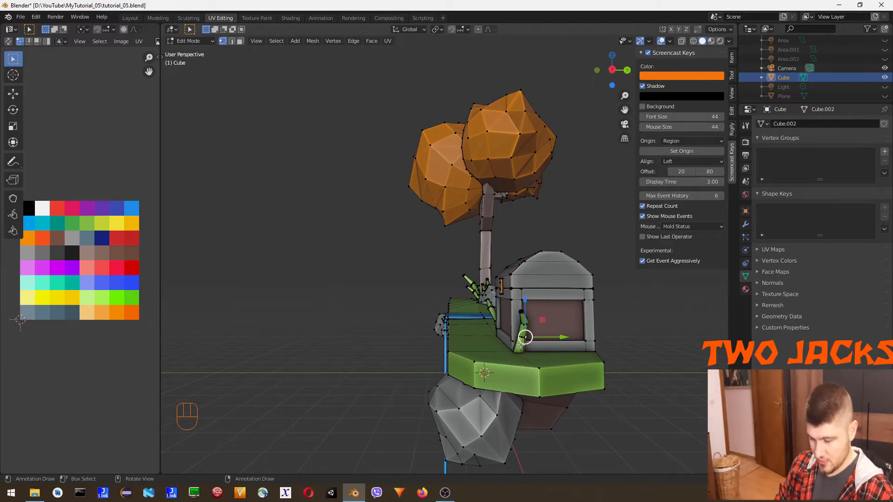
pyautogui.press('l')
pyautogui.click(615, 382)
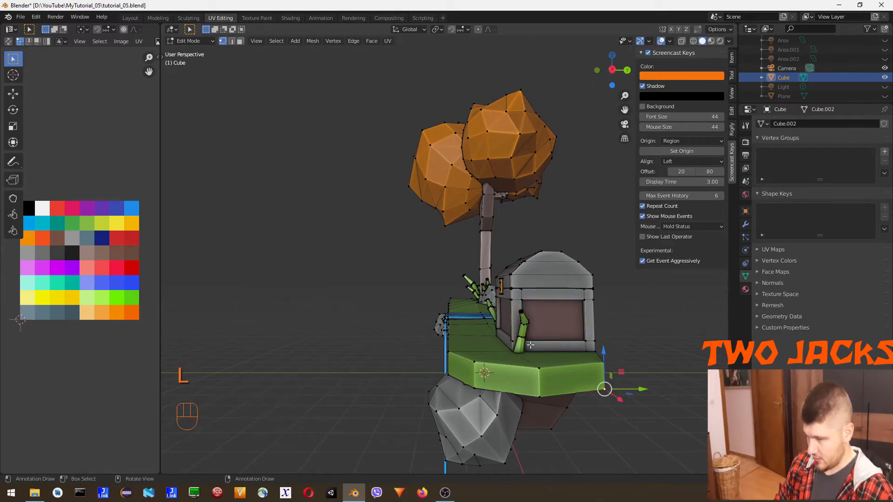
pyautogui.press('l')
pyautogui.hotkey('shift', 'd')
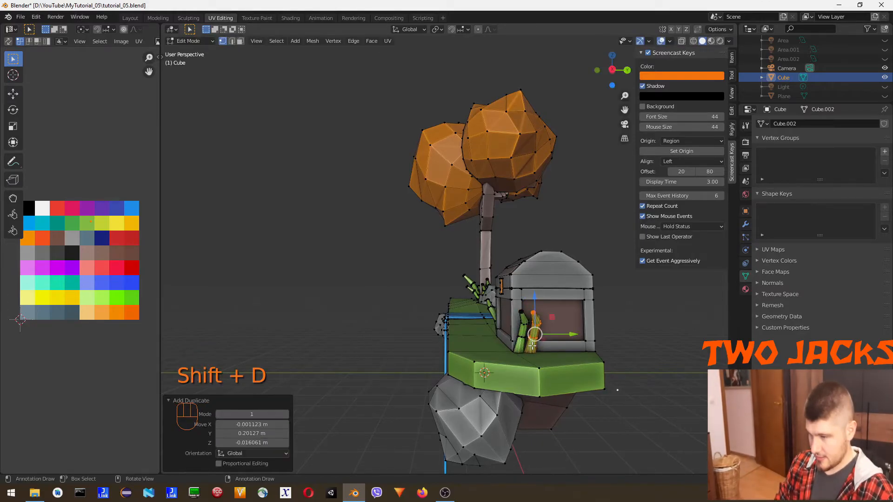
# - Enlarge the new blade, raise it about 0.489 m, and shift it outward along X from the chest
pyautogui.press('s')
pyautogui.click(549, 349)
pyautogui.moveTo(540, 300); pyautogui.dragTo(554, 282)
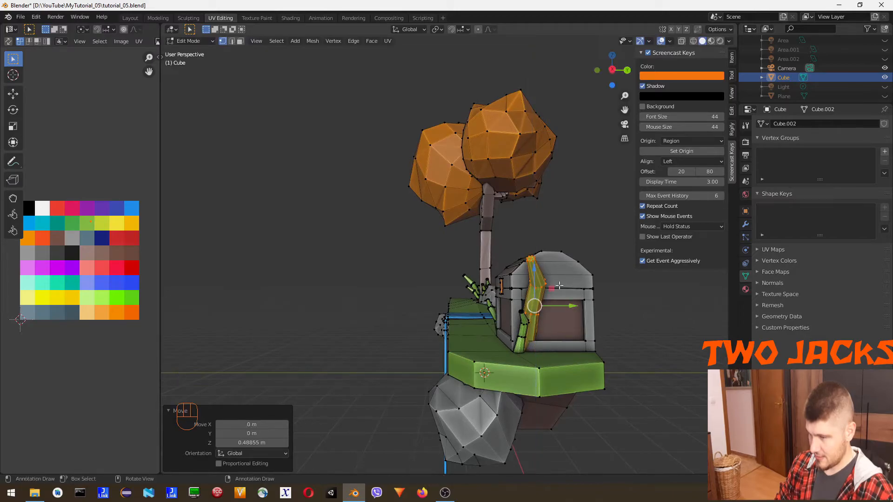
pyautogui.moveTo(546, 310); pyautogui.dragTo(665, 312, button='middle')
pyautogui.moveTo(674, 302); pyautogui.dragTo(693, 307)
# - Scale the new blade by 0.734 and lower it about 0.305 m so its base meets the grass
pyautogui.press('s')
pyautogui.click(663, 291)
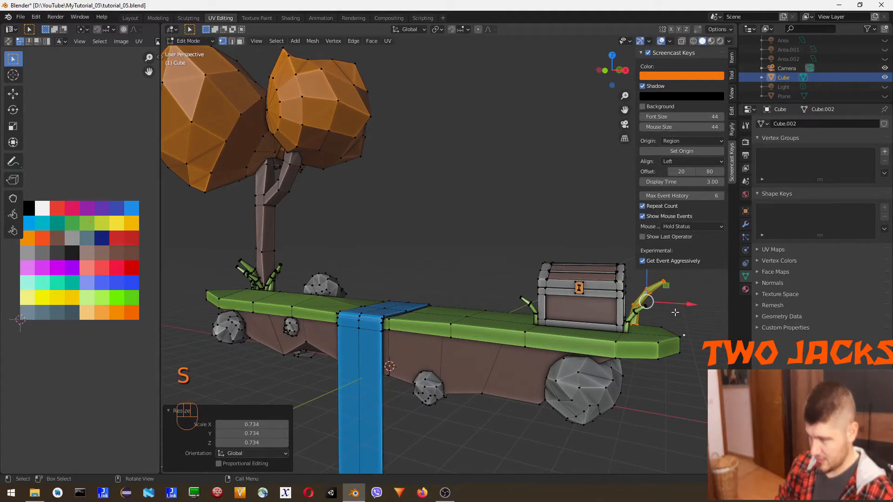
pyautogui.scroll(-2, 670, 298)
pyautogui.moveTo(586, 250); pyautogui.dragTo(584, 302)
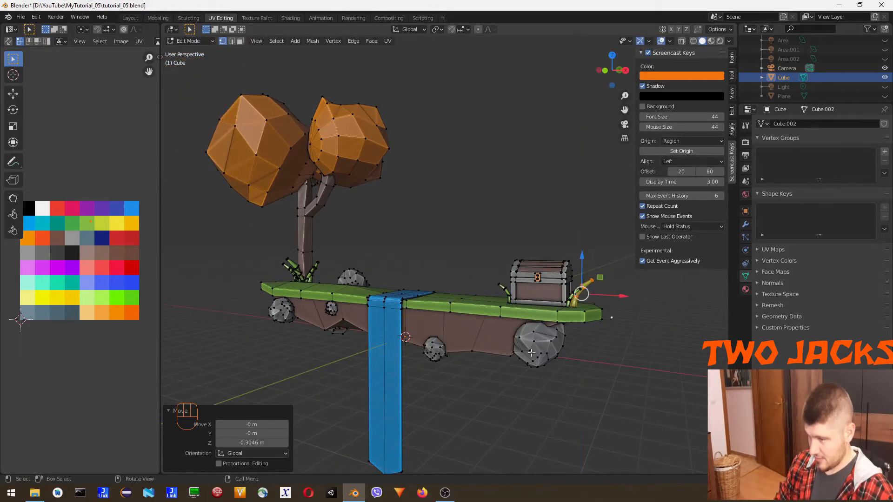
pyautogui.scroll(3, 582, 326)
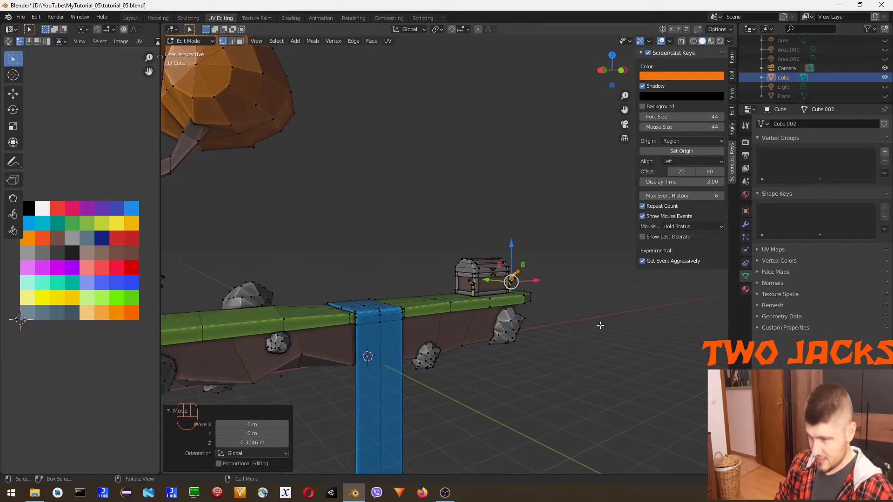
pyautogui.scroll(4, 581, 347)
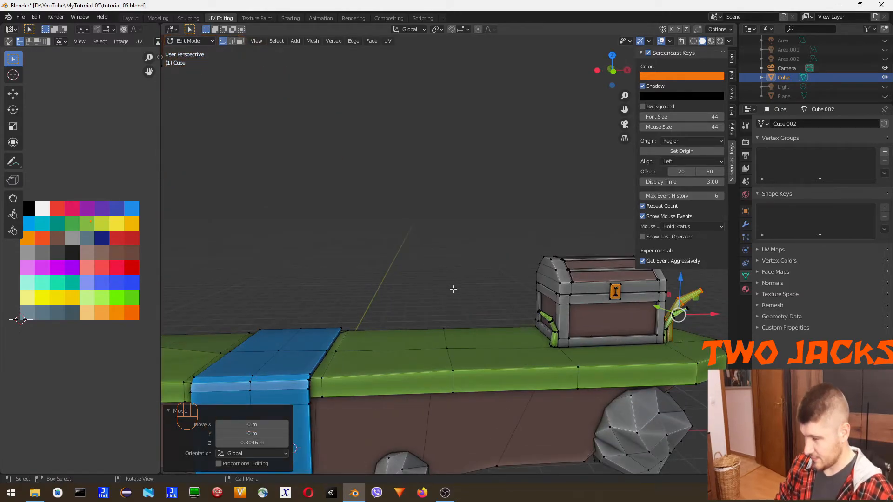
# - Duplicate the grass blade beside the chest's waterfall-facing side, scale the copy down, and lower it about 0.208 m onto the grass
pyautogui.click(550, 339)
pyautogui.press('l')
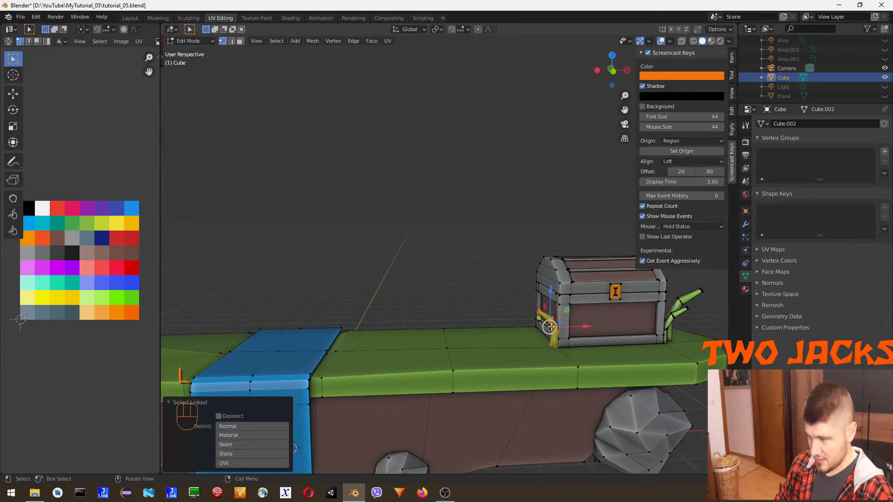
pyautogui.hotkey('shift', 'd')
pyautogui.click(540, 328)
pyautogui.press('s')
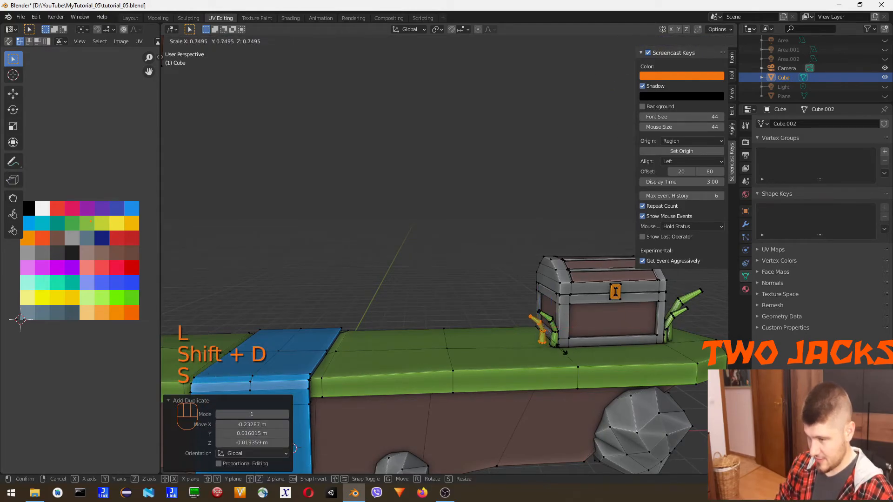
pyautogui.click(549, 346)
pyautogui.moveTo(537, 294); pyautogui.dragTo(551, 325)
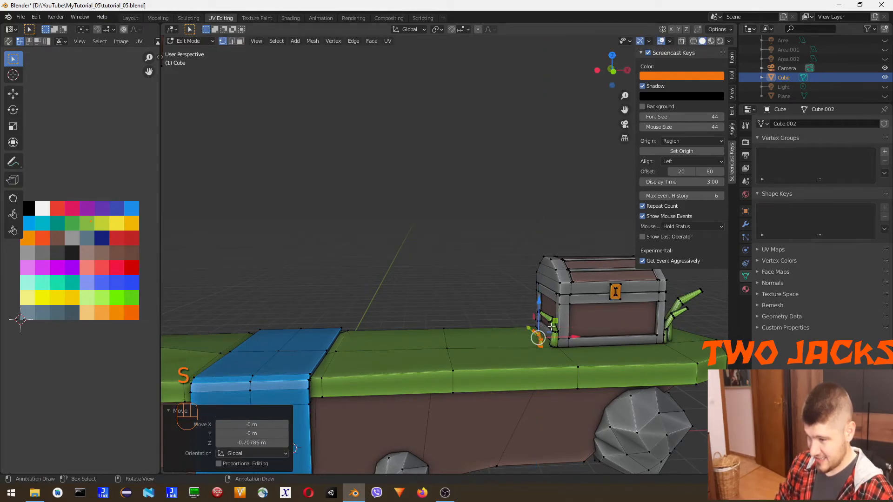
# - Select the small grass blade beside the chest and duplicate it about 0.126 m toward the waterfall along X
pyautogui.click(541, 345)
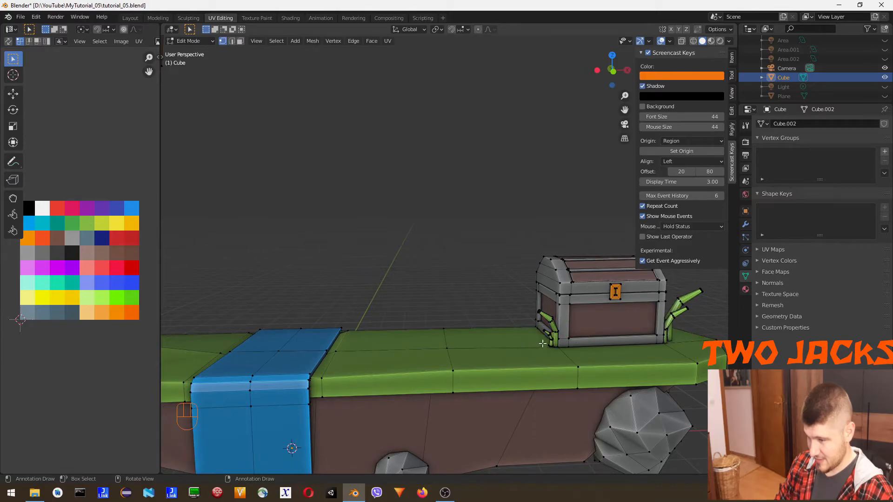
pyautogui.press('l')
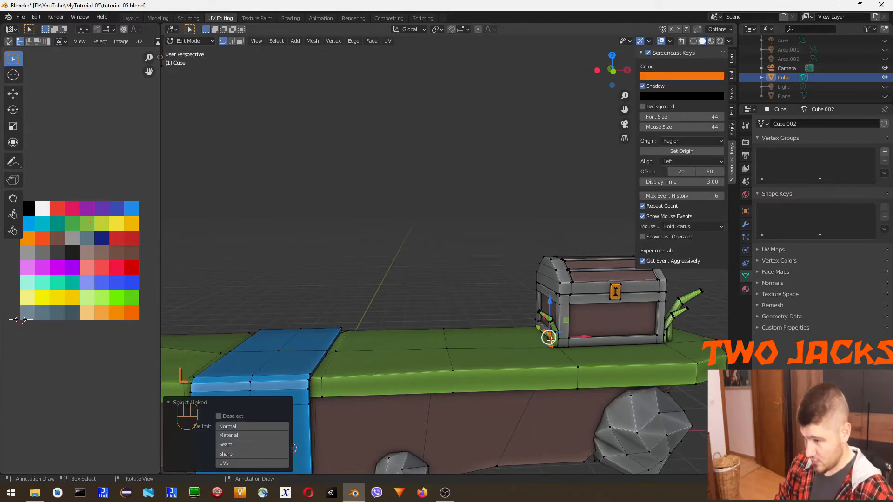
pyautogui.hotkey('shift', 'd')
pyautogui.click(544, 338)
pyautogui.moveTo(544, 339); pyautogui.dragTo(590, 344, button='middle')
# - Resize the new grass blade, shift it along Y beside the chest, and adjust its height to meet the grass
pyautogui.press('s')
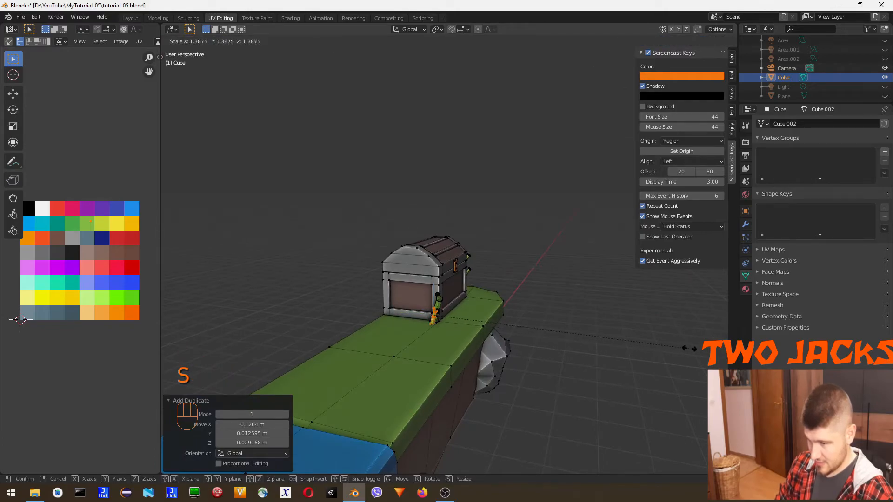
pyautogui.click(169, 345)
pyautogui.press('g')
pyautogui.press('y')
pyautogui.click(414, 294)
pyautogui.moveTo(427, 279); pyautogui.dragTo(429, 274)
pyautogui.click(574, 345)
# - Examine the grass placement and the whole platform from the front view and from behind
pyautogui.moveTo(575, 345); pyautogui.dragTo(488, 339, button='middle')
pyautogui.scroll(-4, 488, 339)
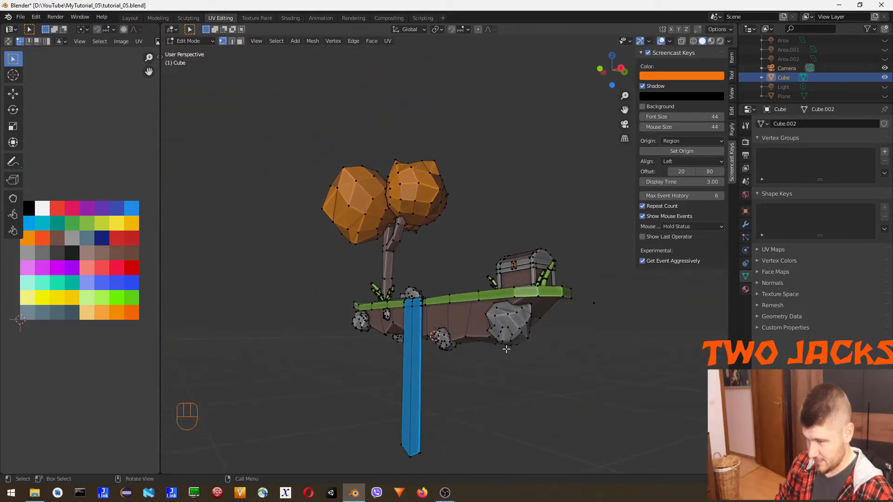
pyautogui.press('KP_1')
pyautogui.scroll(-3, 426, 313)
pyautogui.scroll(5, 418, 260)
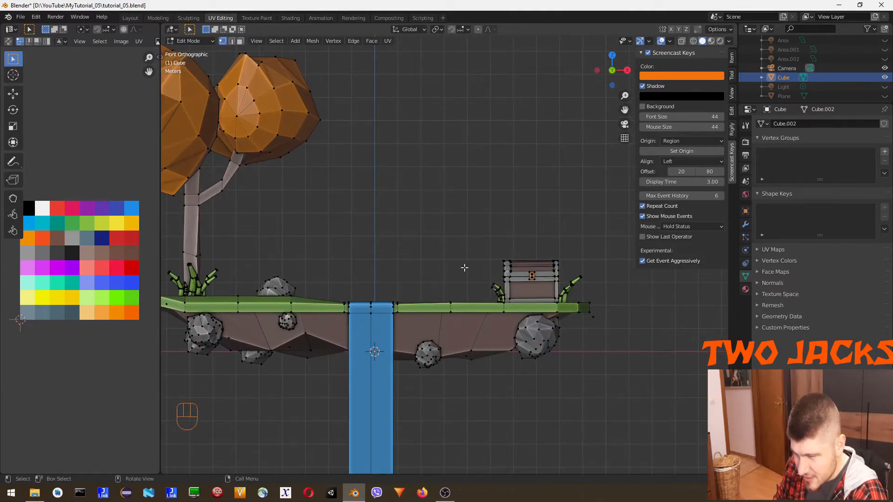
pyautogui.scroll(-2, 463, 268)
pyautogui.moveTo(464, 271); pyautogui.dragTo(479, 385, button='middle')
pyautogui.moveTo(501, 225); pyautogui.dragTo(567, 326, button='middle')
pyautogui.moveTo(520, 303); pyautogui.dragTo(504, 321, button='middle')
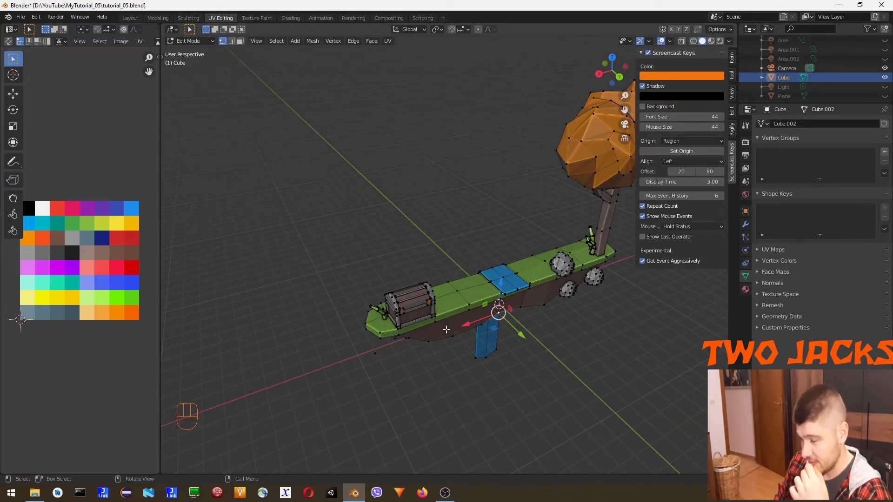
# - Duplicate a brown face on the platform's back side, scale the copy down, and move it out behind the platform along Y
pyautogui.press('3')
pyautogui.click(472, 322)
pyautogui.hotkey('shift', 'd')
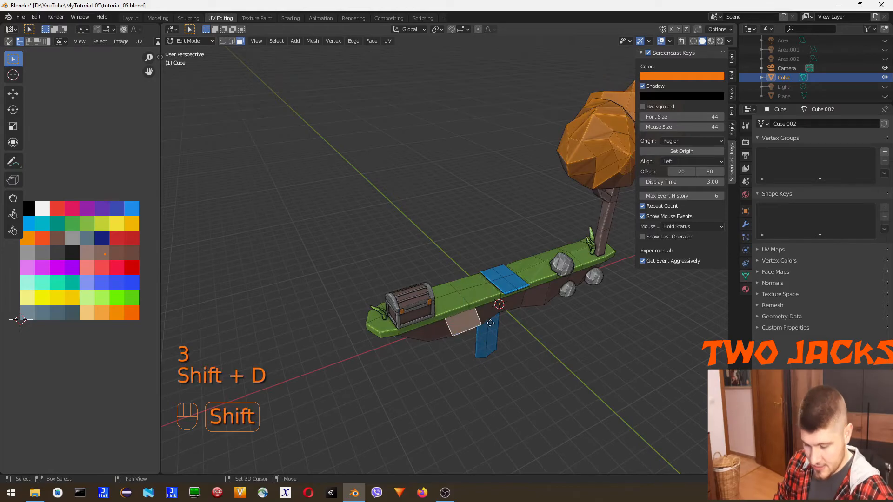
pyautogui.rightClick(503, 322)
pyautogui.press('s')
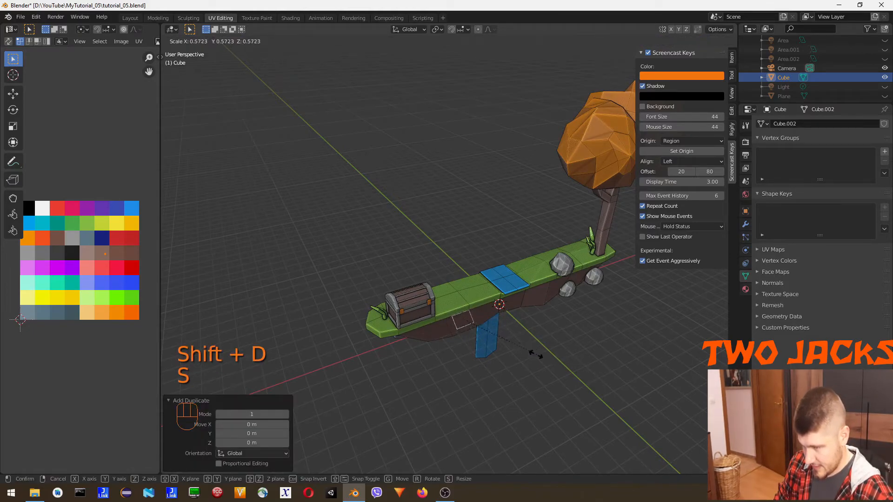
pyautogui.click(501, 344)
pyautogui.moveTo(479, 338); pyautogui.dragTo(484, 339)
pyautogui.moveTo(501, 358); pyautogui.dragTo(560, 324, button='middle')
pyautogui.moveTo(529, 308)
pyautogui.mouseDown()
pyautogui.moveTo(544, 310)
pyautogui.moveTo(529, 311)
pyautogui.mouseUp()
# - Extrude the duplicated face into a small block, rotate its end face by -8.93°, and raise that face about 0.111 m
pyautogui.press('e')
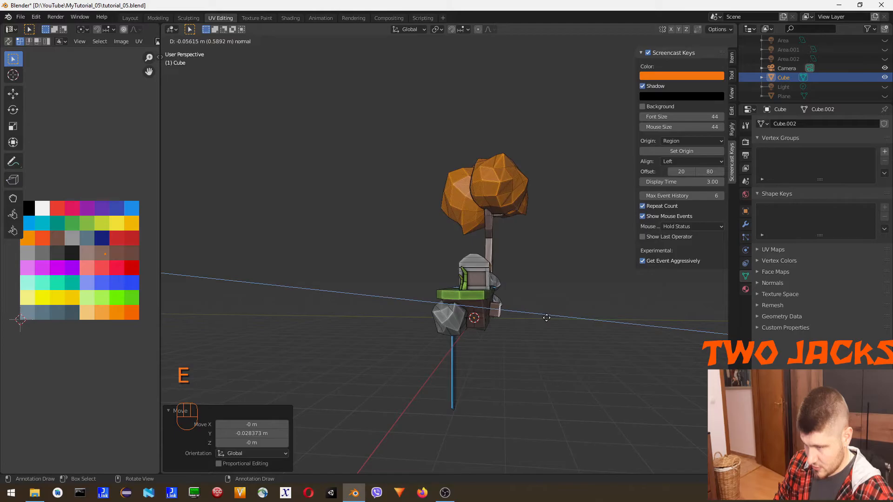
pyautogui.click(547, 318)
pyautogui.press('r')
pyautogui.click(551, 309)
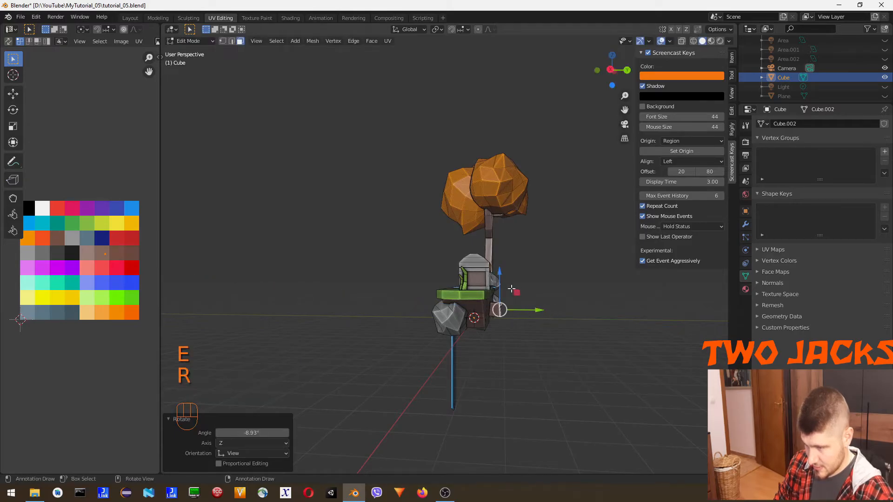
pyautogui.moveTo(501, 276); pyautogui.dragTo(501, 268)
# - Extrude the small block's top face upward about 1.95 m as a post and shift the new top sideways along Y
pyautogui.scroll(3, 534, 322)
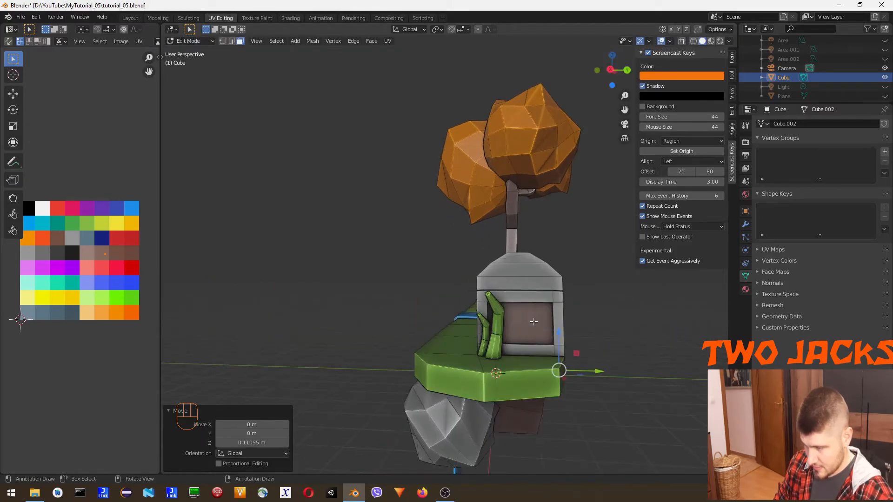
pyautogui.moveTo(599, 365); pyautogui.dragTo(575, 364, button='middle')
pyautogui.click(544, 361)
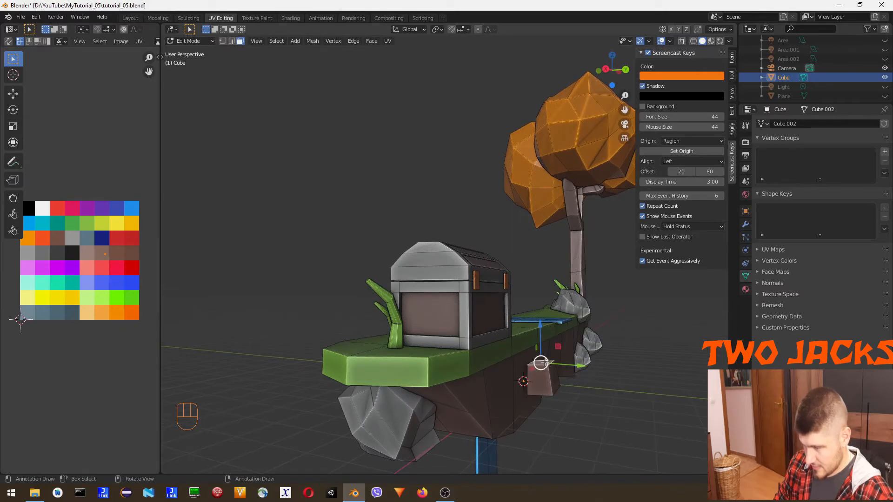
pyautogui.press('e')
pyautogui.click(554, 291)
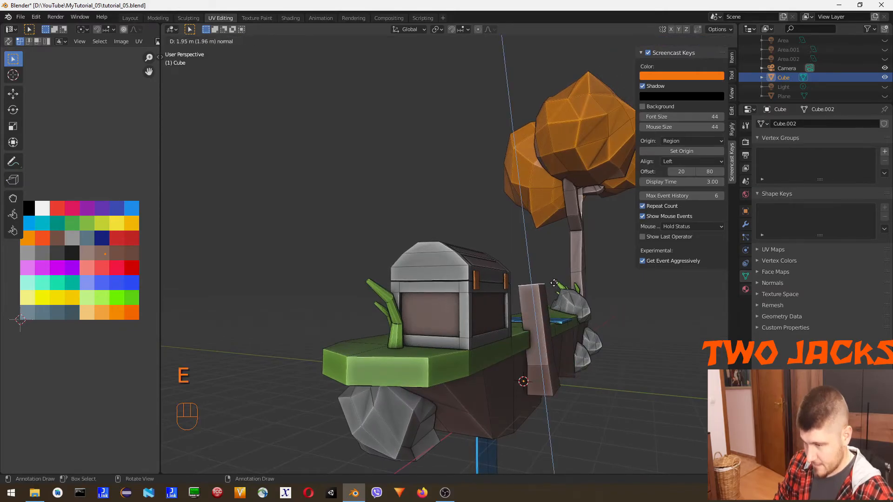
pyautogui.moveTo(561, 288); pyautogui.dragTo(582, 285)
pyautogui.moveTo(612, 329); pyautogui.dragTo(574, 307, button='middle')
# - Shrink the post's top face to taper it, and extrude it upward about 2.4 m
pyautogui.press('s')
pyautogui.click(527, 396)
pyautogui.press('e')
pyautogui.click(571, 247)
pyautogui.moveTo(571, 247); pyautogui.dragTo(580, 294, button='middle')
pyautogui.moveTo(586, 252); pyautogui.dragTo(535, 205, button='middle')
pyautogui.moveTo(577, 279); pyautogui.dragTo(576, 215, button='middle')
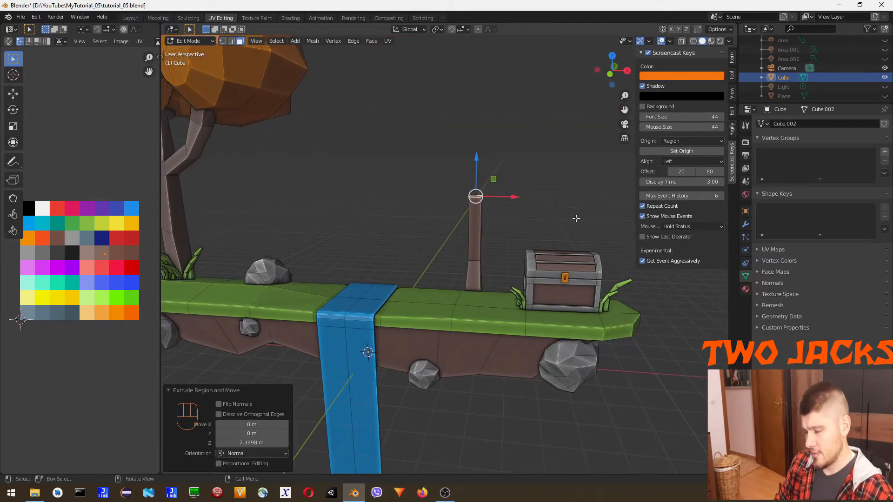
# - Duplicate the post's top face in place and rotate the copy 90° about X so it stands upright
pyautogui.hotkey('shift', 'd')
pyautogui.rightClick(540, 218)
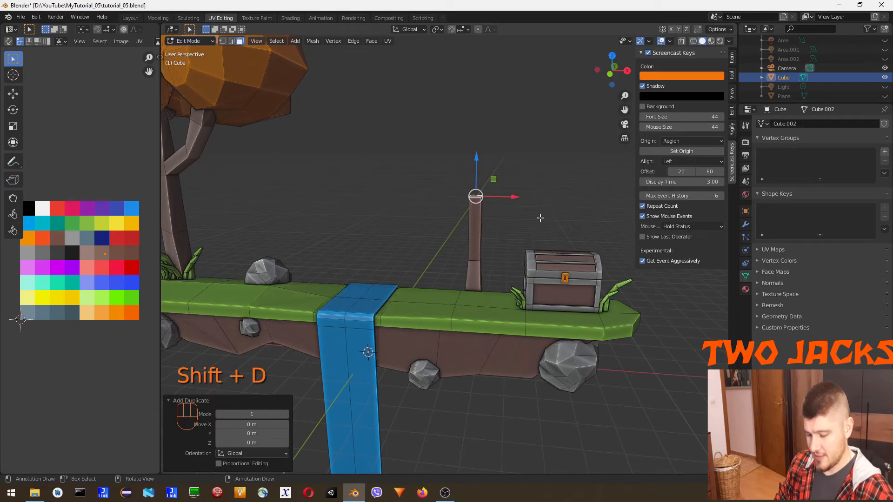
pyautogui.press('r')
pyautogui.press('x')
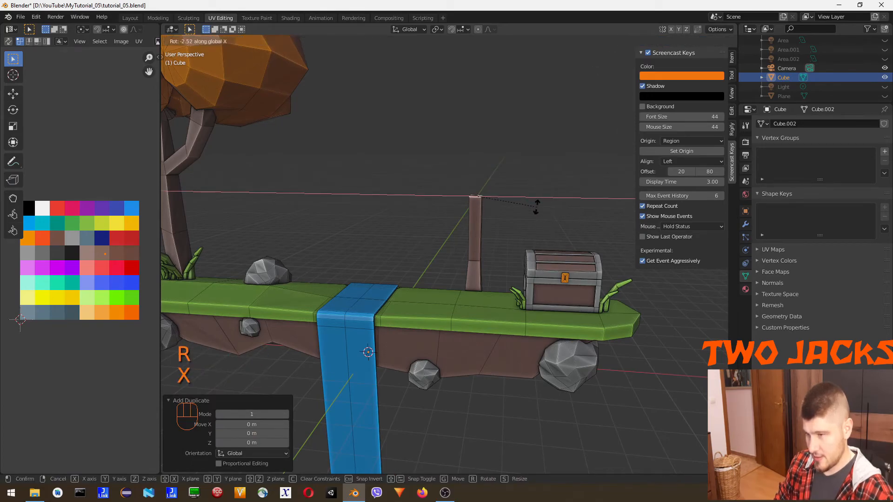
pyautogui.press('KP_9')
pyautogui.press('KP_0')
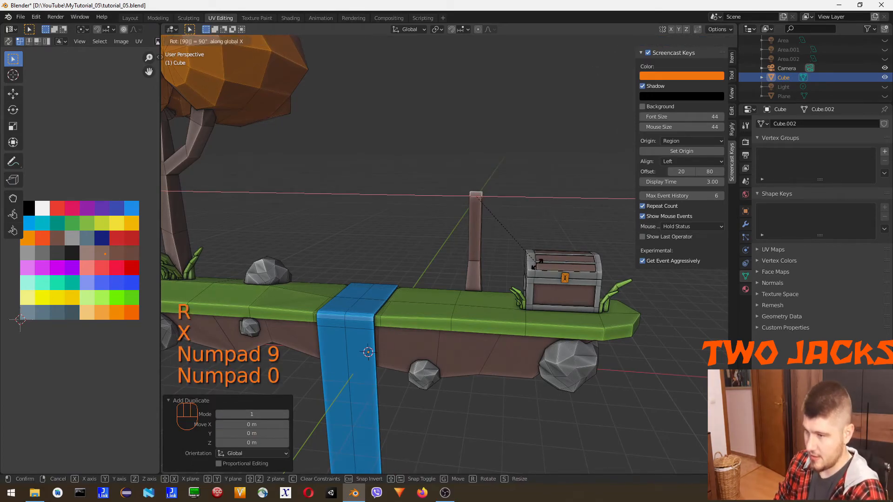
pyautogui.click(495, 170)
# - Move the upright face about 0.285 m along negative Y in front of the post and scale it by 2.972
pyautogui.moveTo(513, 194); pyautogui.dragTo(440, 234, button='middle')
pyautogui.moveTo(583, 206); pyautogui.dragTo(573, 211)
pyautogui.press('s')
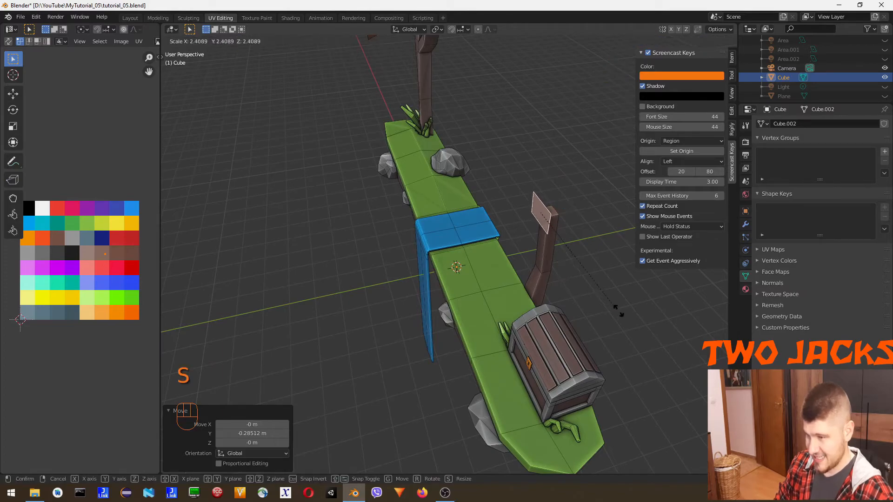
pyautogui.click(633, 331)
pyautogui.moveTo(633, 331); pyautogui.dragTo(575, 227, button='middle')
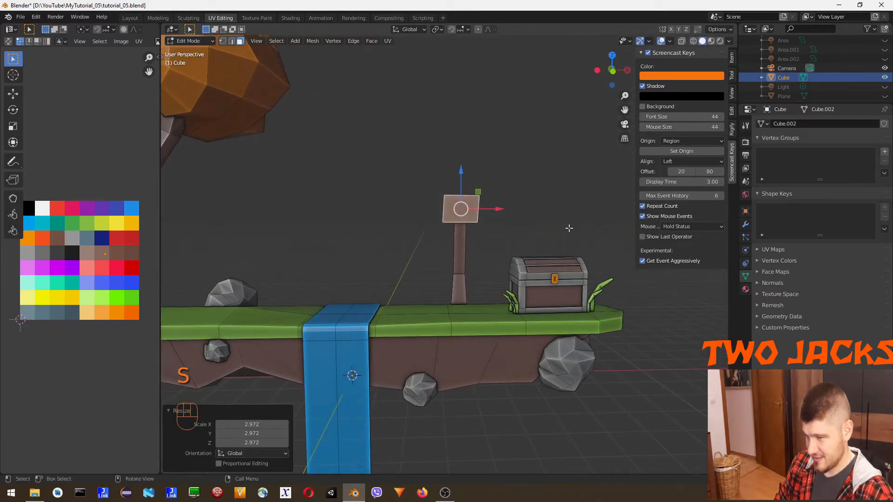
# - Tilt the sign face by 12.1° in the front-facing view and extrude it slightly to give the board thickness
pyautogui.scroll(4, 549, 227)
pyautogui.press('r')
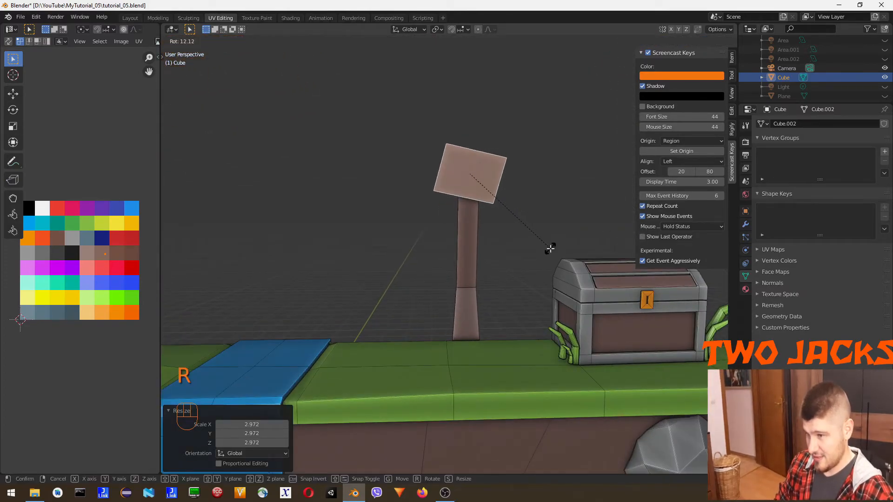
pyautogui.click(550, 248)
pyautogui.moveTo(548, 205); pyautogui.dragTo(494, 215, button='middle')
pyautogui.scroll(-3, 537, 200)
pyautogui.press('e')
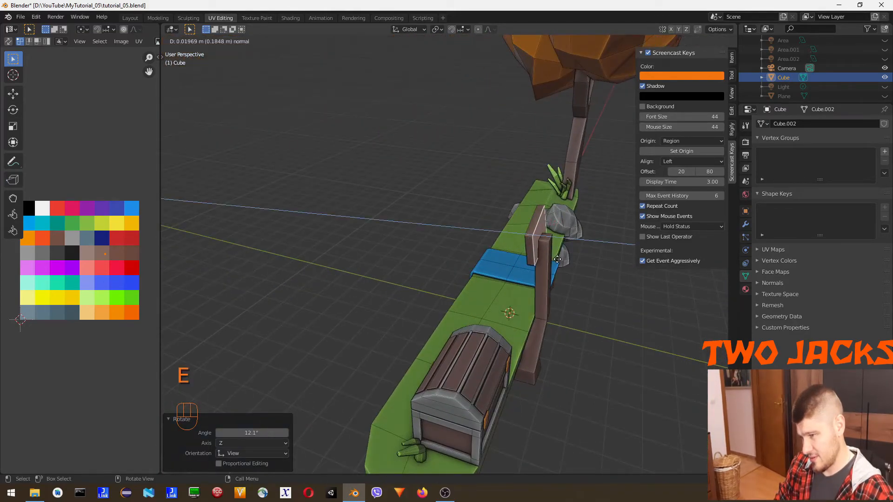
pyautogui.click(557, 259)
# - Extrude the sign board's chest-side end face outward about 0.486 m
pyautogui.moveTo(557, 259); pyautogui.dragTo(523, 221, button='middle')
pyautogui.scroll(4, 554, 215)
pyautogui.scroll(-2, 565, 184)
pyautogui.moveTo(566, 184)
pyautogui.mouseDown(button='middle')
pyautogui.moveTo(542, 189)
pyautogui.moveTo(565, 173)
pyautogui.mouseUp(button='middle')
pyautogui.click(564, 167)
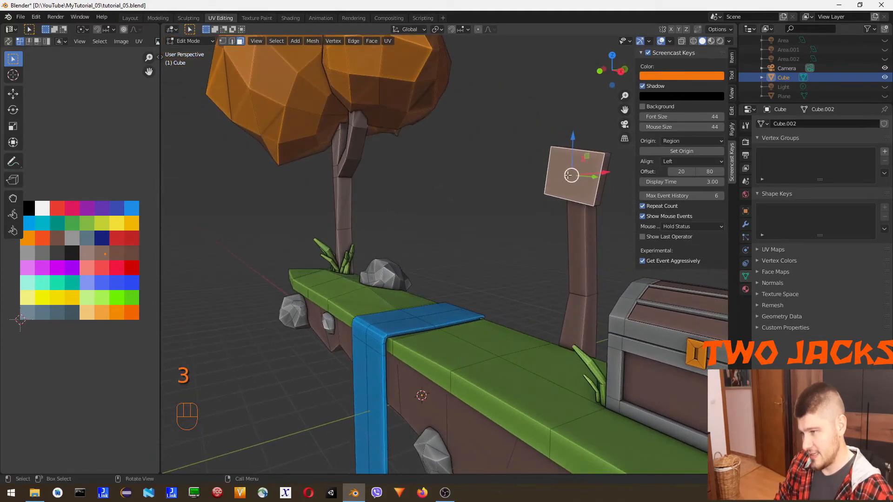
pyautogui.click(600, 187)
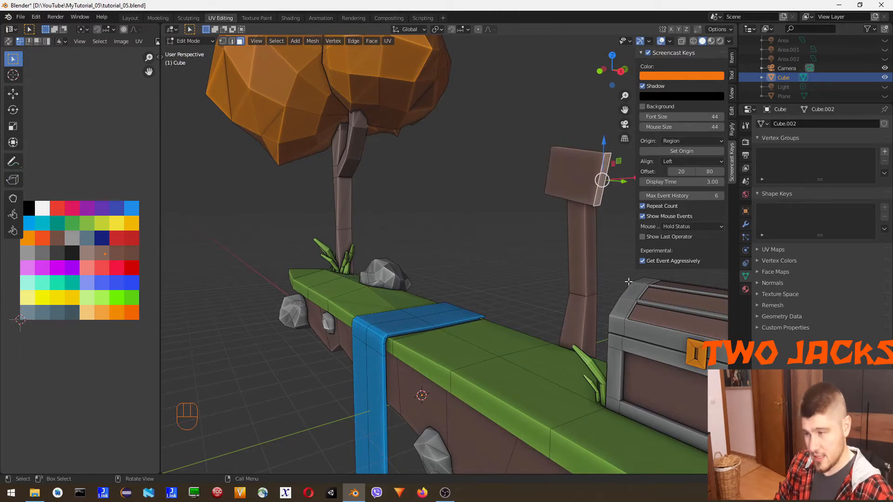
pyautogui.press('e')
pyautogui.click(649, 300)
pyautogui.moveTo(648, 300); pyautogui.dragTo(604, 249, button='middle')
# - Scale the extruded end face to 0 to form an arrow tip, then extend it along X and lower it about 0.241 m
pyautogui.press('s')
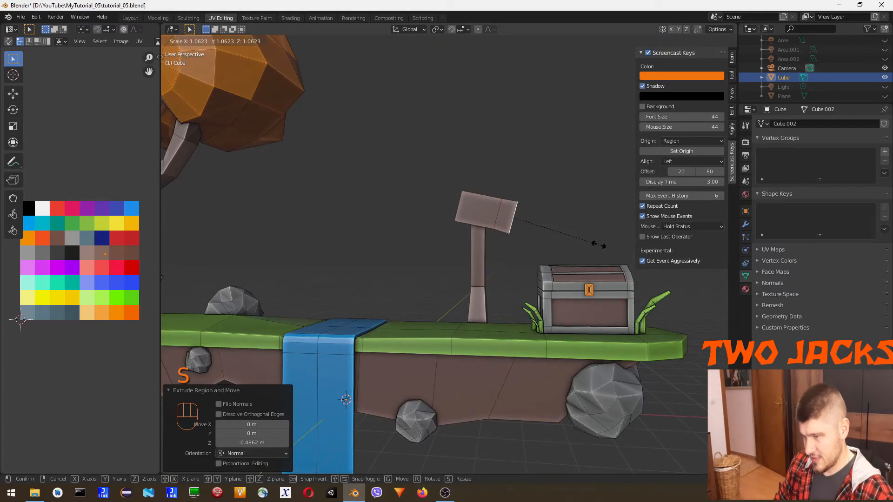
pyautogui.press('KP_0')
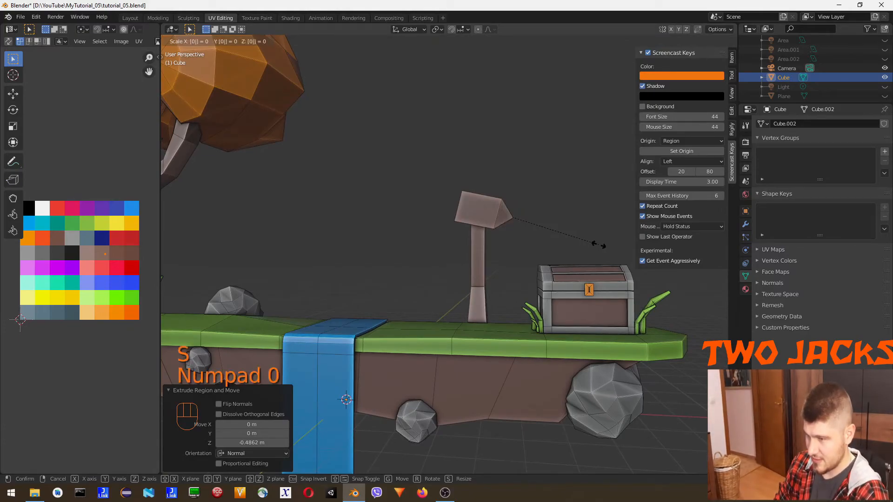
pyautogui.click(598, 245)
pyautogui.moveTo(535, 219); pyautogui.dragTo(545, 218)
pyautogui.moveTo(528, 178); pyautogui.dragTo(547, 188)
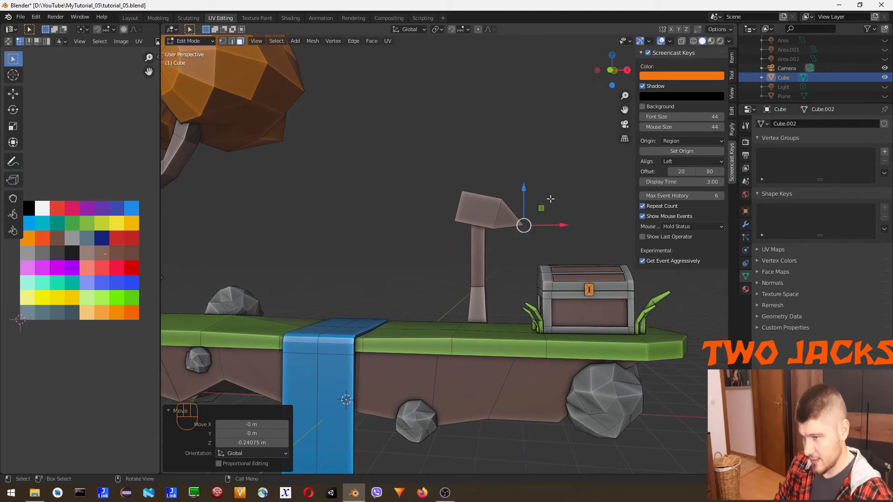
pyautogui.click(474, 159)
# - Examine the whole platform with the tree, waterfall, signpost and chest from the front and at an angle
pyautogui.scroll(-3, 497, 229)
pyautogui.moveTo(489, 266)
pyautogui.mouseDown(button='middle')
pyautogui.moveTo(395, 303)
pyautogui.moveTo(389, 261)
pyautogui.moveTo(434, 307)
pyautogui.moveTo(496, 277)
pyautogui.mouseUp(button='middle')
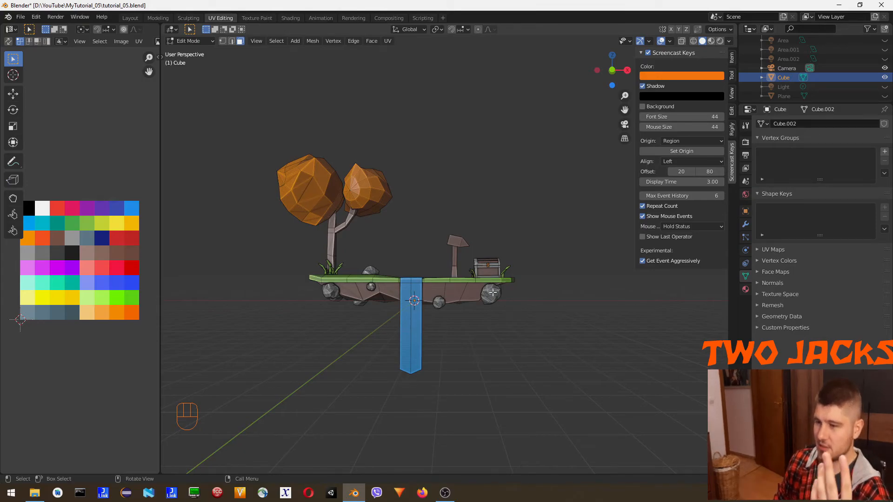
pyautogui.scroll(-3, 511, 310)
pyautogui.scroll(5, 530, 298)
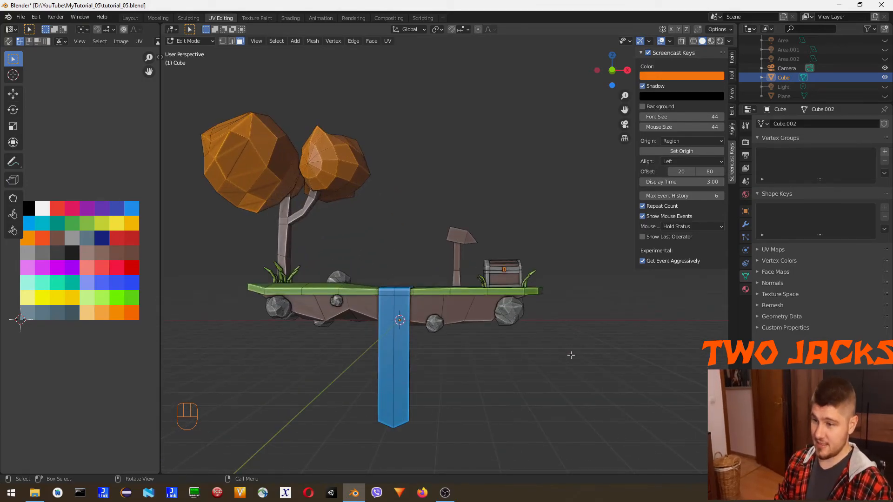
pyautogui.scroll(-2, 530, 305)
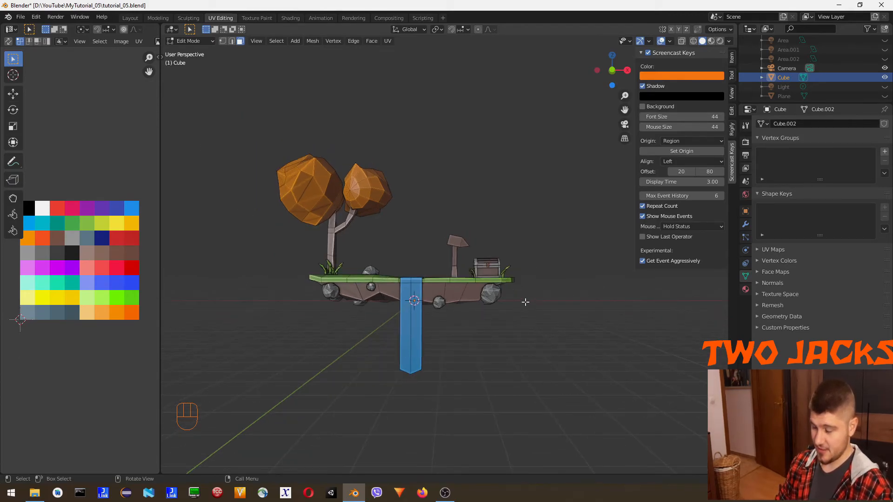
pyautogui.moveTo(498, 289); pyautogui.dragTo(471, 331, button='middle')
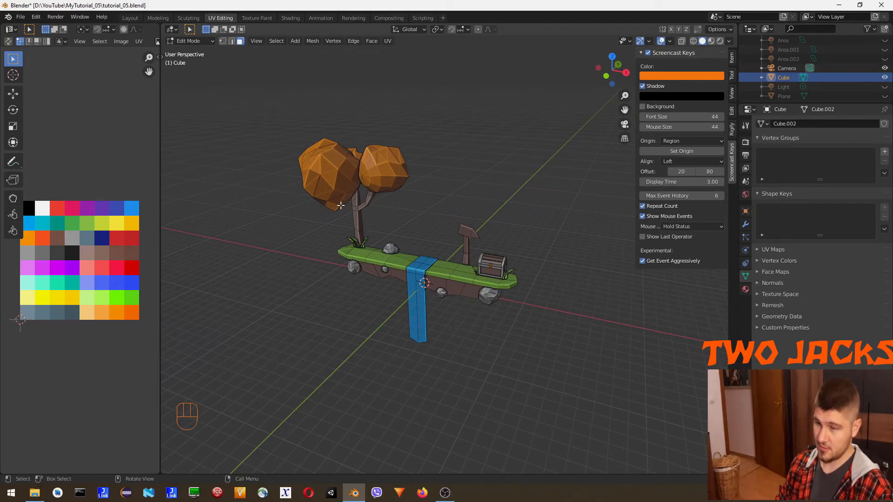
pyautogui.moveTo(419, 266); pyautogui.dragTo(435, 245, button='middle')
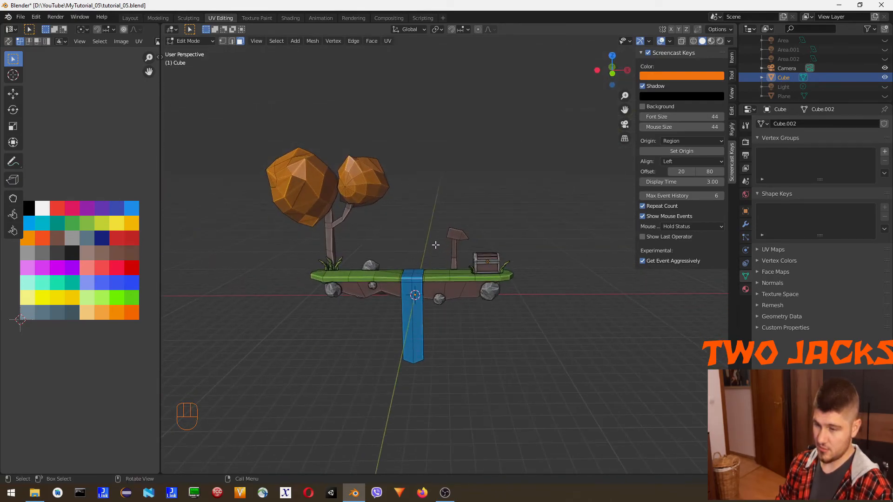
pyautogui.scroll(4, 389, 283)
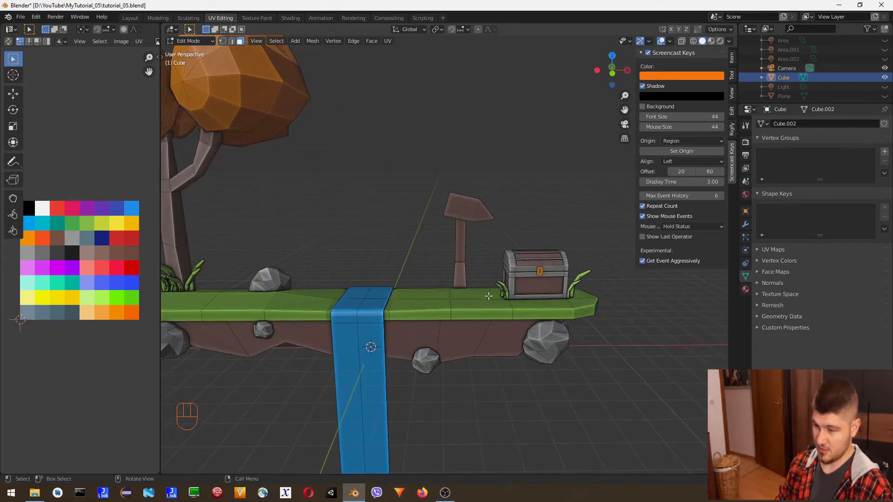
pyautogui.scroll(-5, 472, 316)
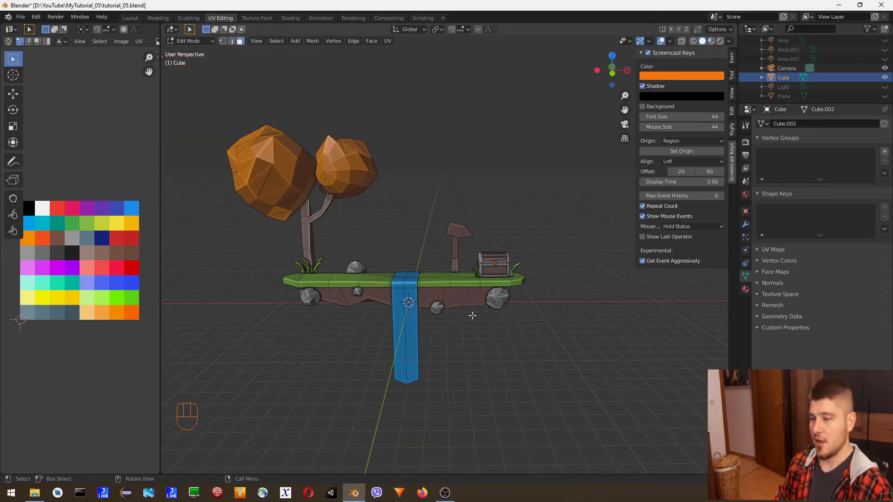